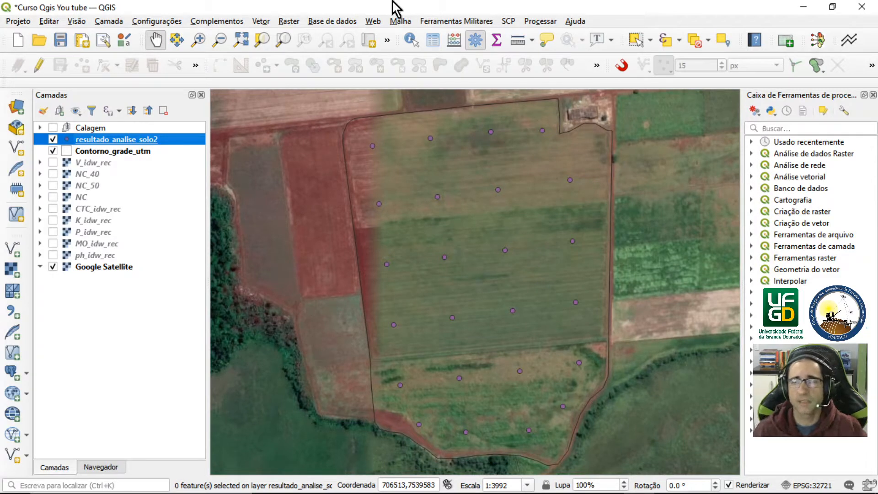
Show the NC_40_rec layer from the Calagem group on the map and inspect its attribute table.
click(40, 128)
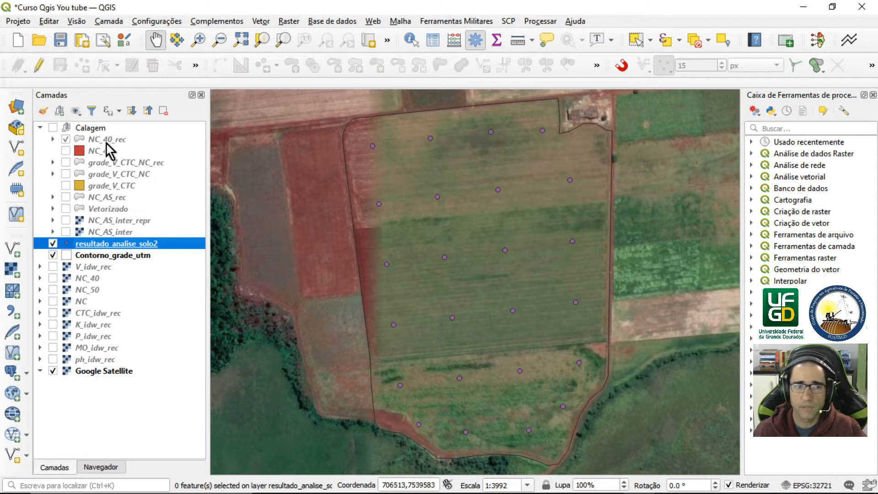
click(66, 139)
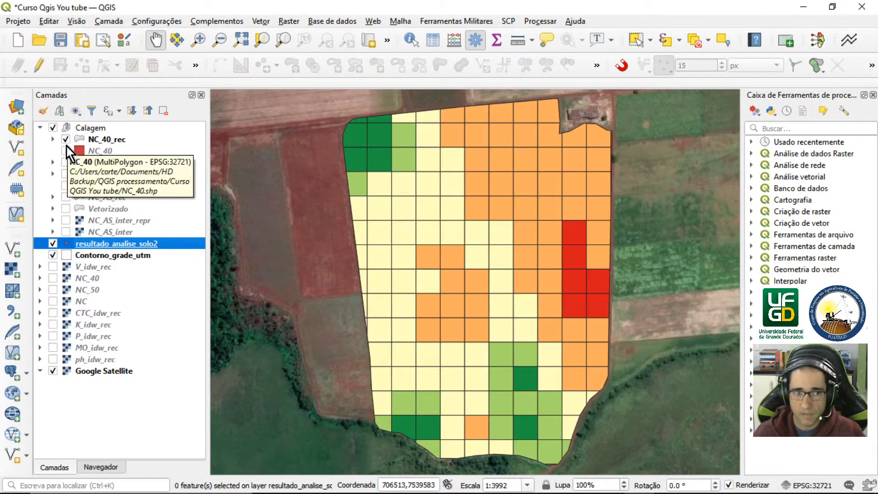
click(91, 140)
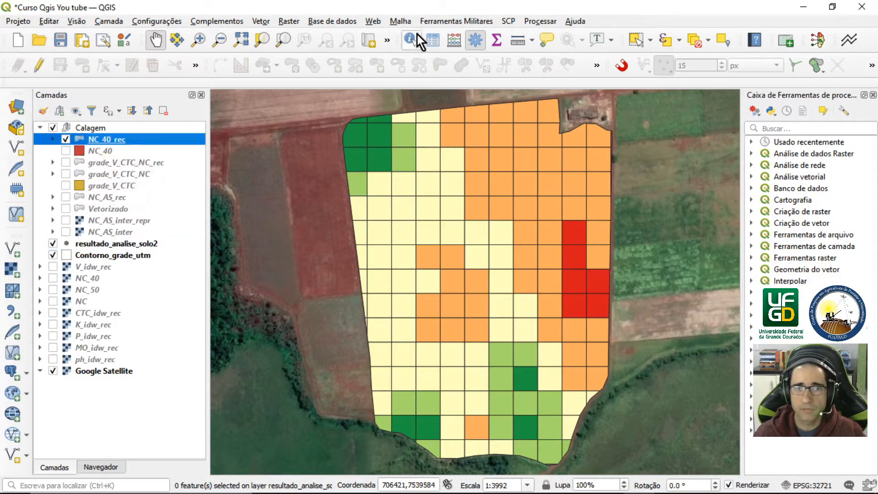
click(433, 40)
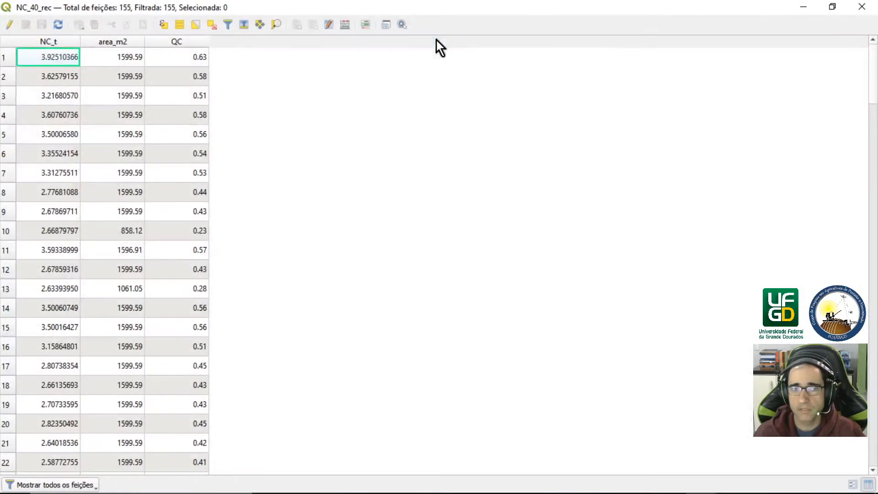
click(862, 6)
Check the statistics of the QC field in the NC_40_rec layer, focusing on the sum.
click(497, 39)
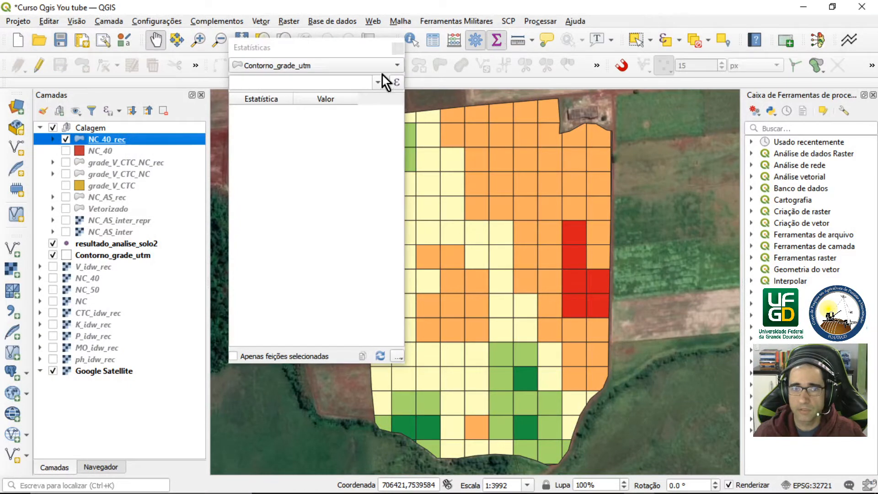
click(366, 63)
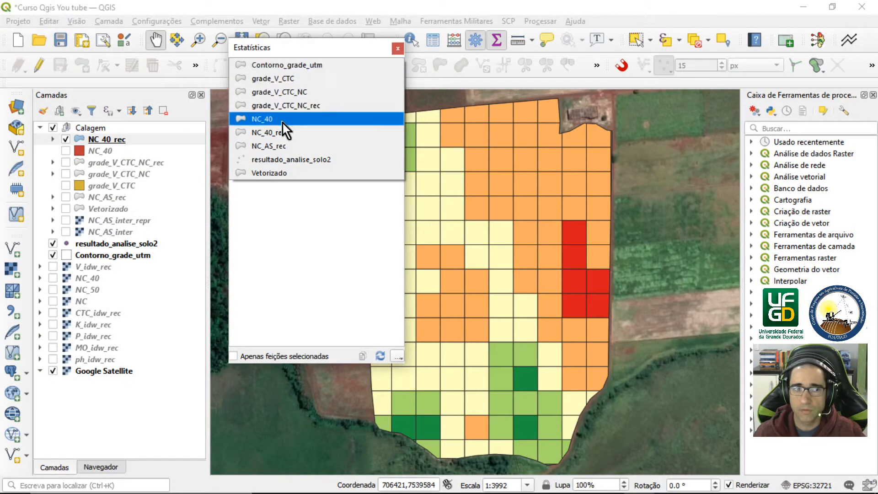
click(286, 131)
click(378, 83)
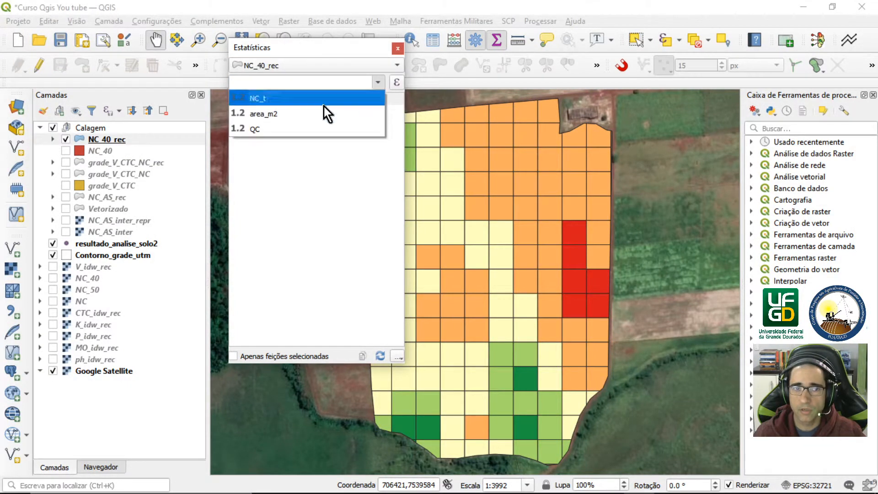
click(287, 132)
click(309, 136)
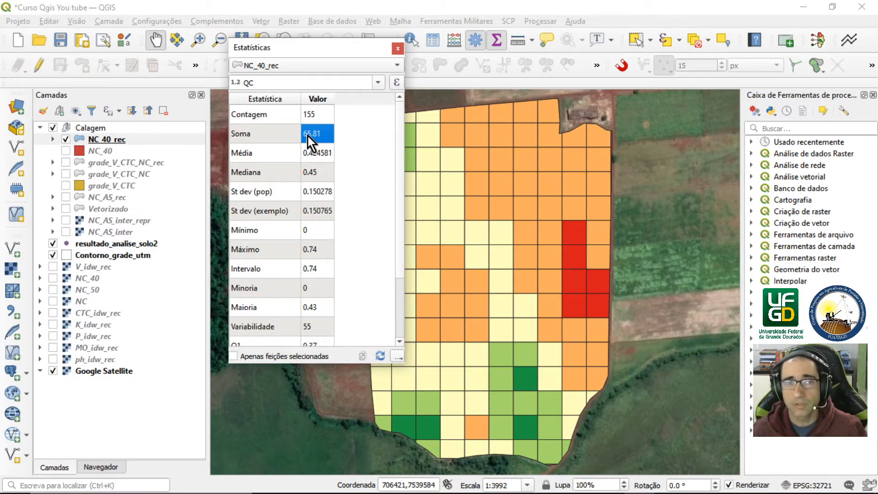
click(399, 50)
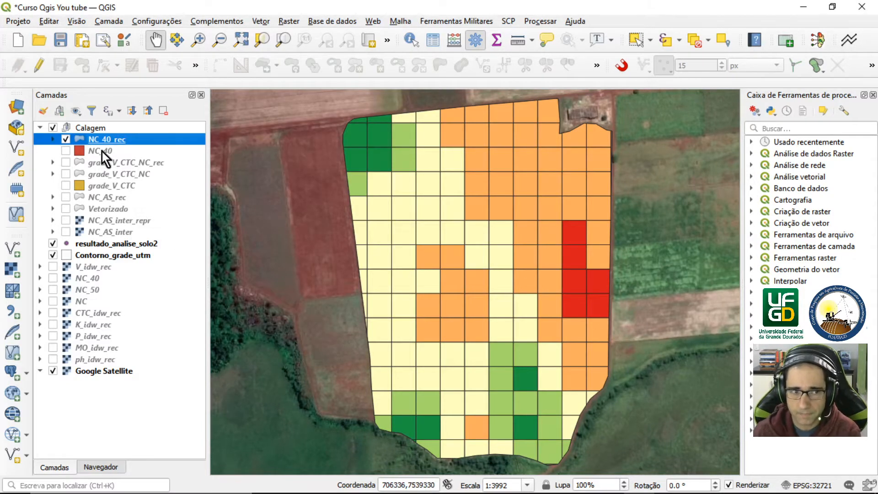
Hide the NC_40_rec layer, collapse the Calagem group and display the last columns of the resultado_analise_solo2 attribute table.
click(66, 142)
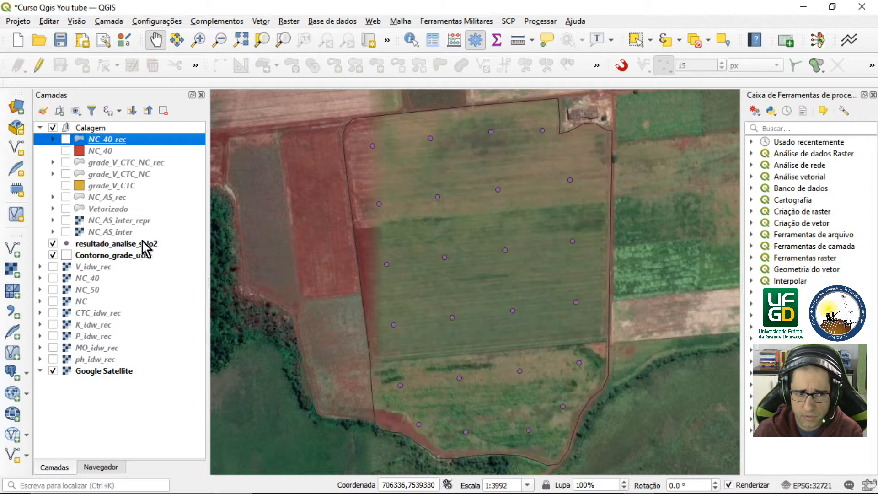
click(40, 128)
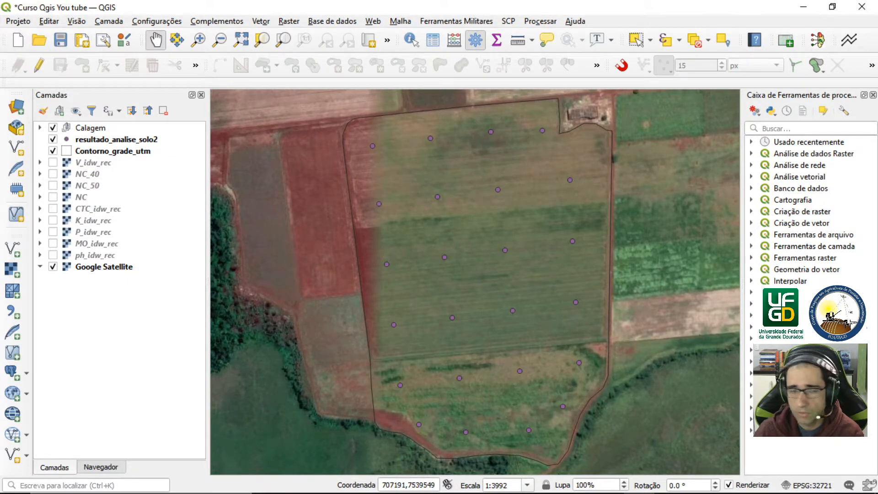
click(87, 140)
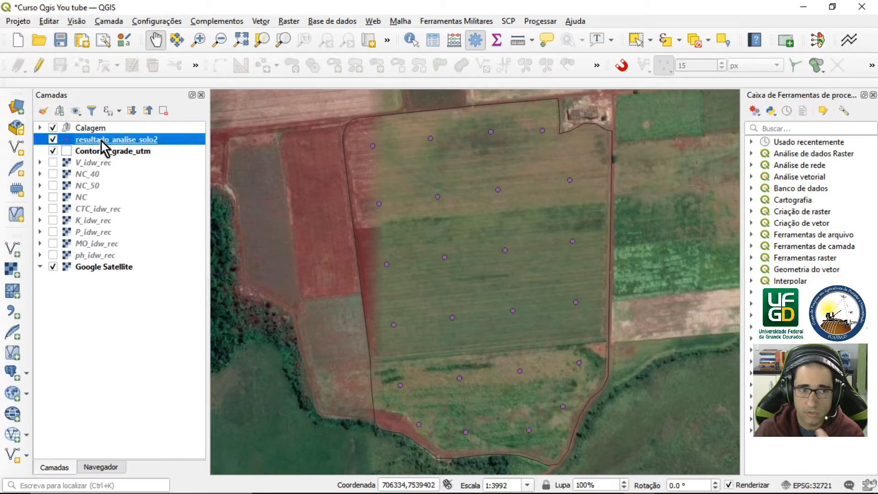
click(430, 45)
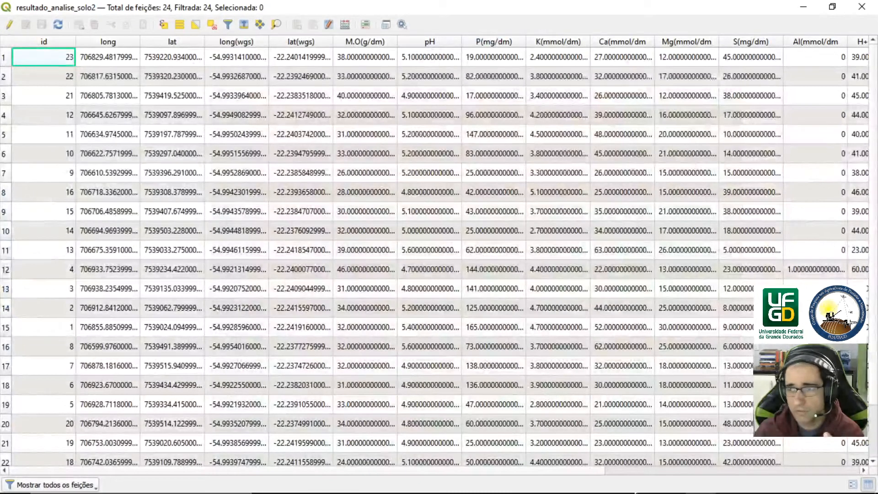
drag(572, 470, 832, 469)
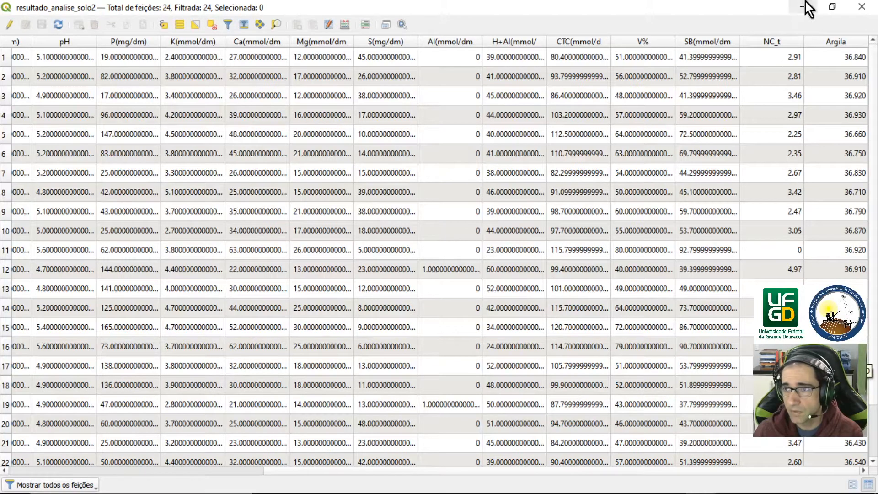
Enable editing and use the field calculator to create a decimal field QG computed as "Argila" *50.
click(10, 25)
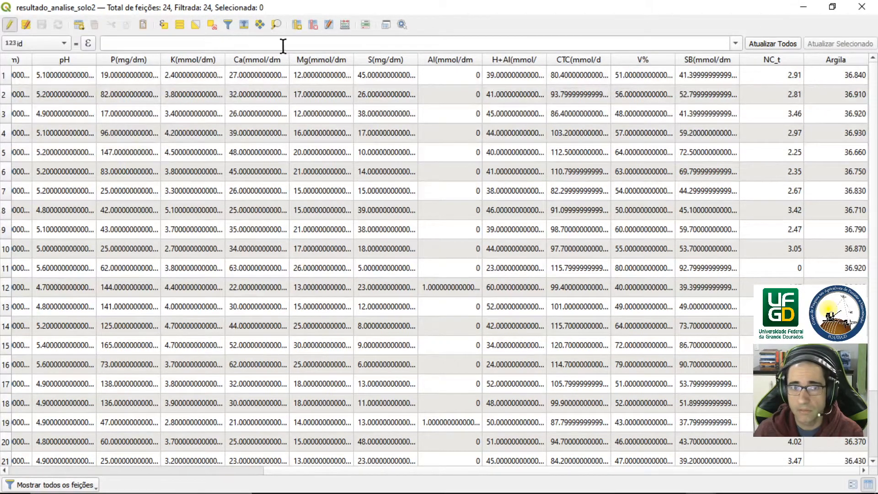
click(347, 26)
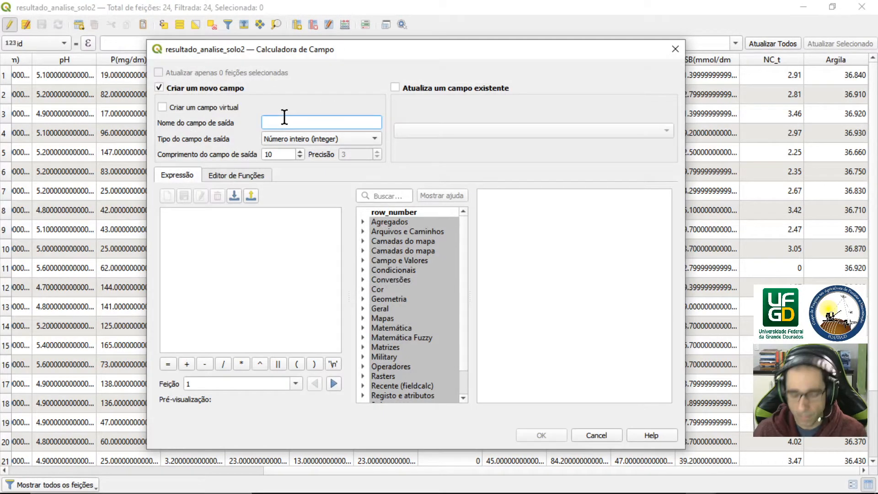
text(QG)
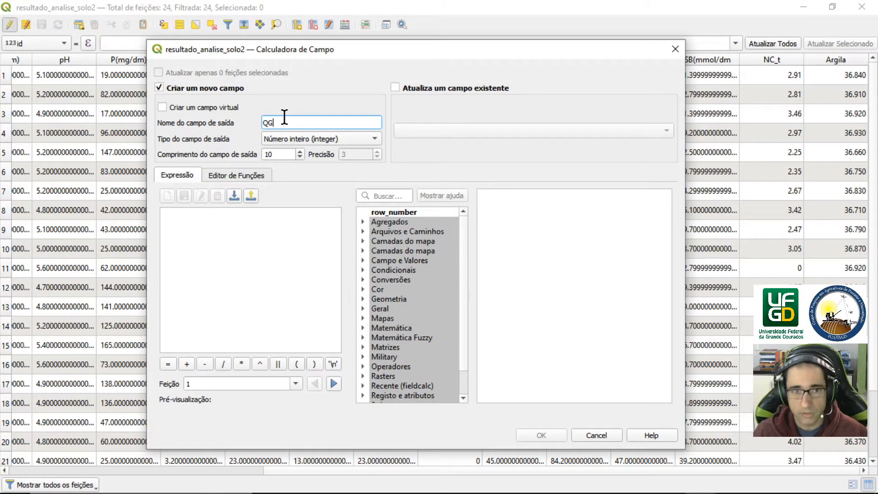
click(306, 138)
click(312, 151)
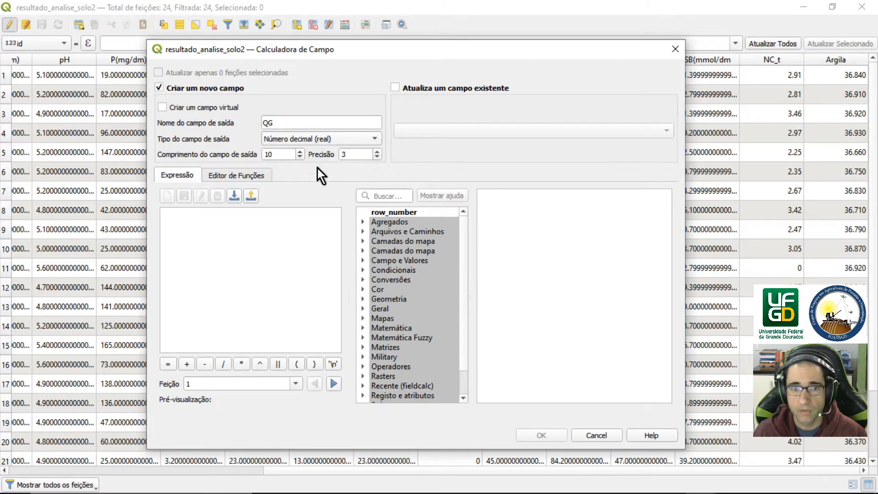
click(364, 259)
scroll(389, 320, down, 3)
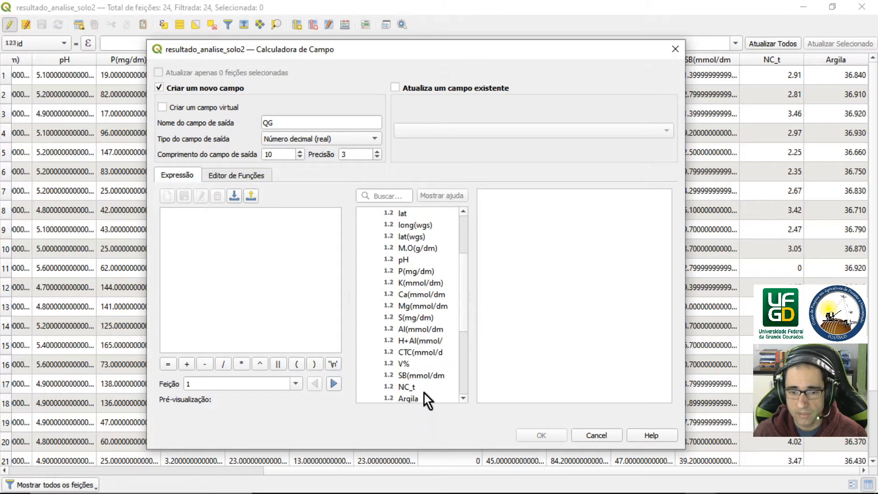
double_click(404, 400)
text(*50)
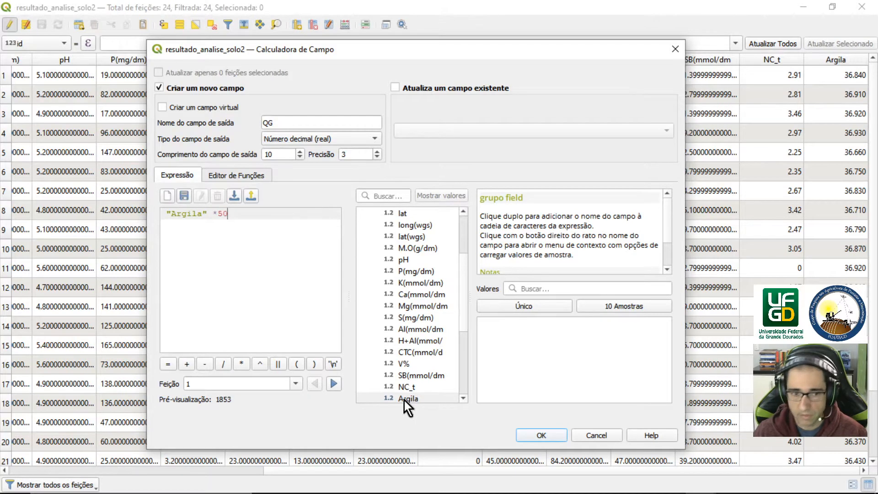
click(540, 434)
Review the QG column values, save the edits to resultado_analise_solo2 and close its attribute table.
scroll(643, 471, right, 1)
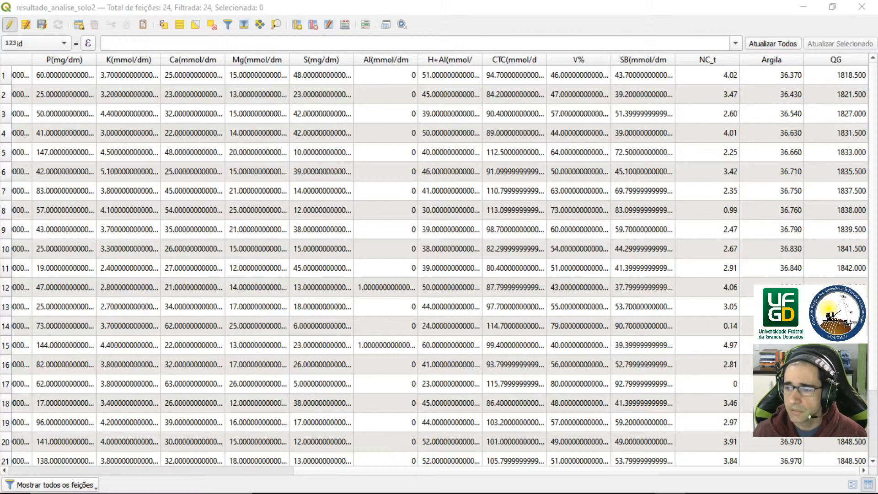
scroll(439, 264, down, 1)
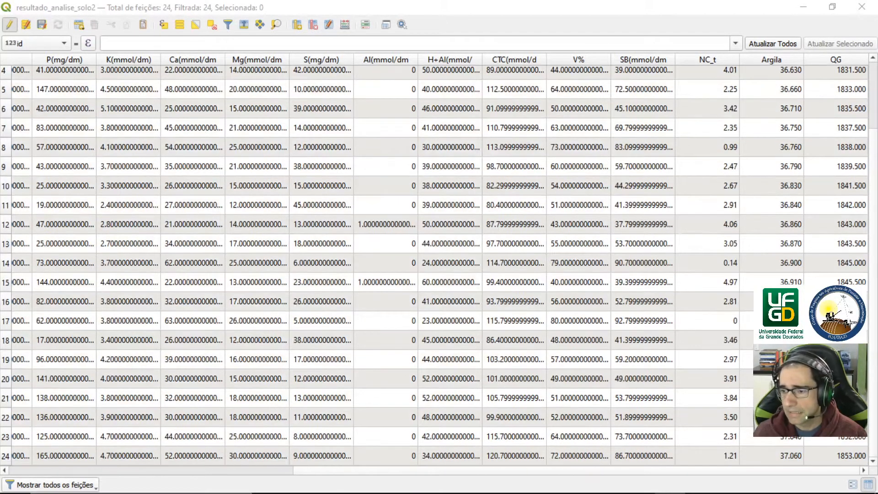
scroll(439, 264, up, 1)
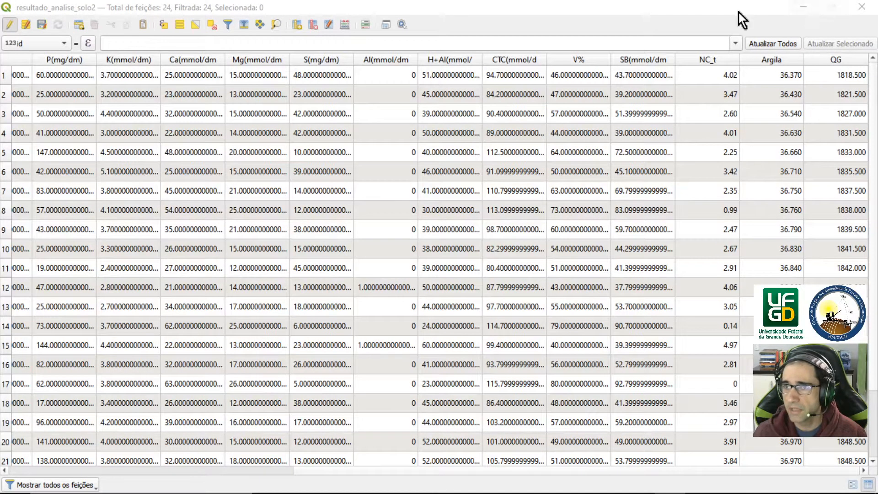
click(12, 24)
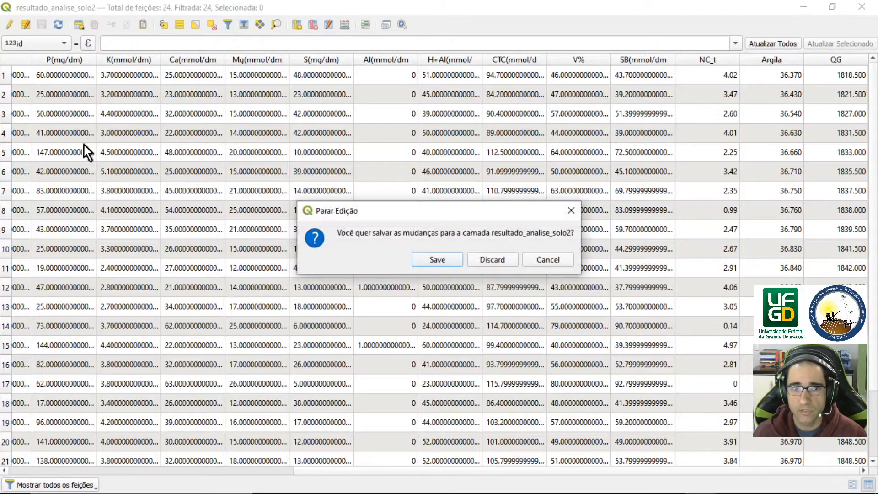
click(437, 261)
click(873, 7)
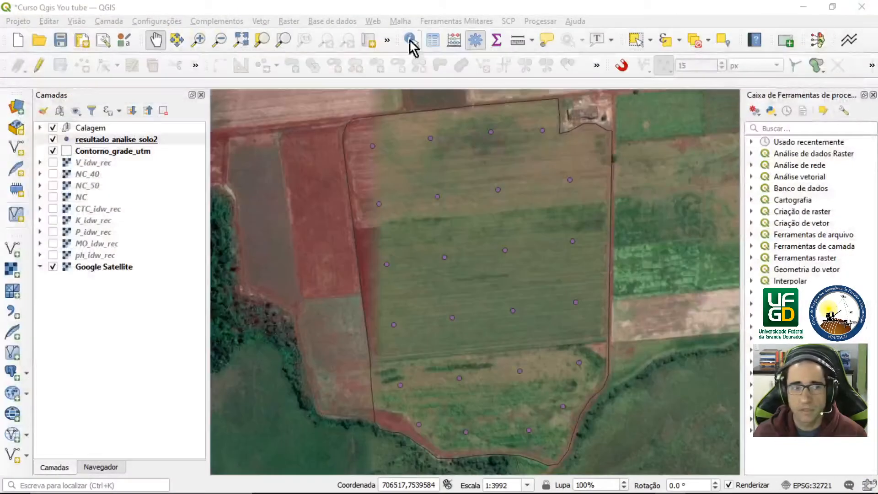
Search the processing toolbox for "idw" and open the IDW interpolation tool.
click(799, 123)
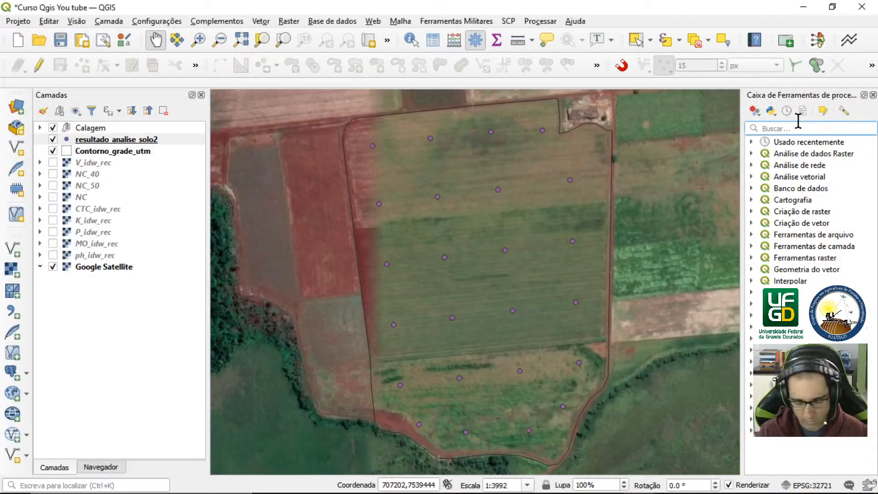
text(odw)
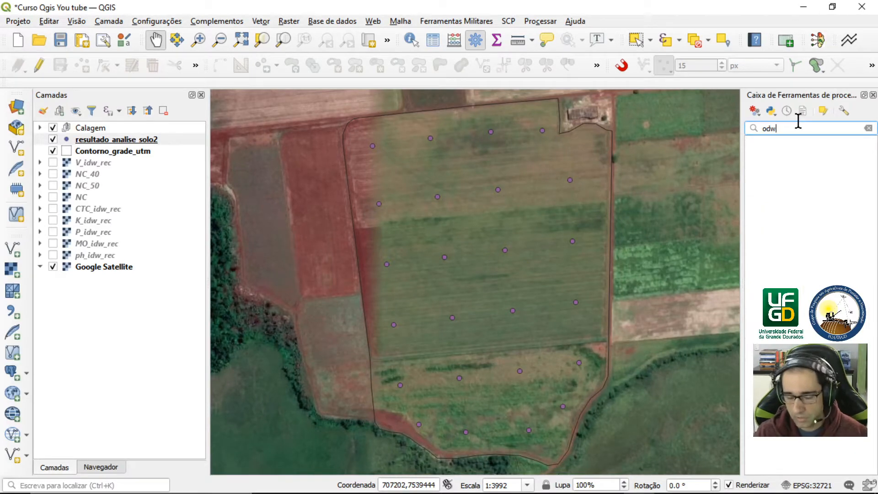
key(BackSpace)
key(BackSpace)
key(BackSpace)
text(o)
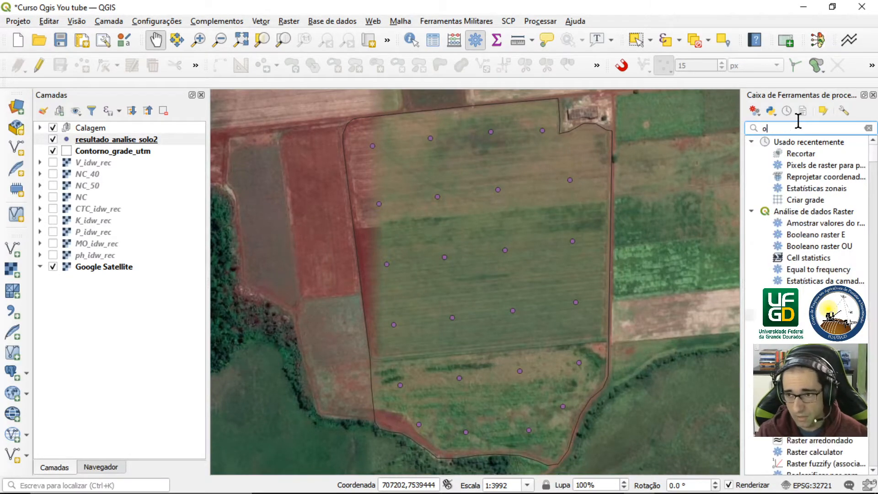
key(BackSpace)
text(idw)
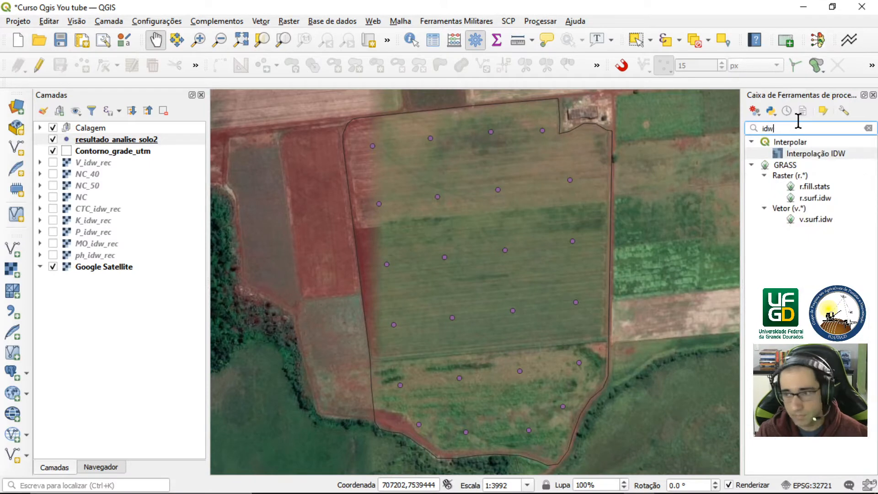
double_click(811, 155)
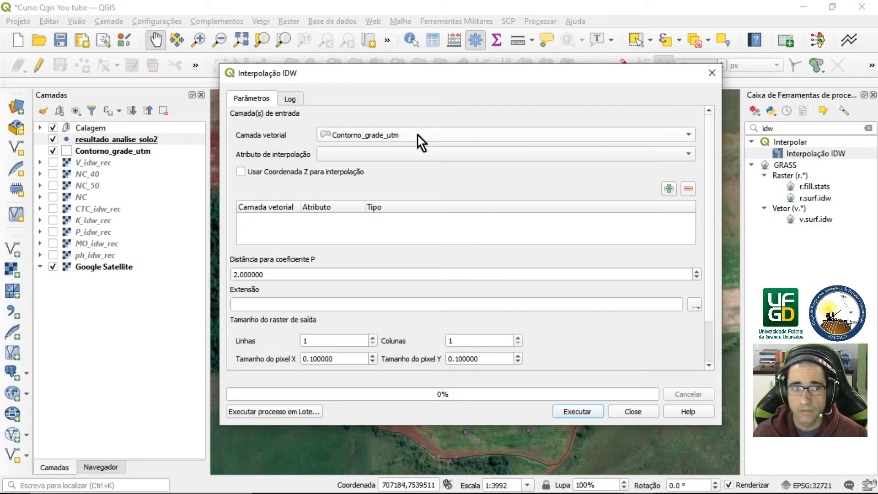
Add the QG attribute of the resultado_analise_solo2 layer as the input for the IDW interpolation.
click(418, 134)
click(406, 229)
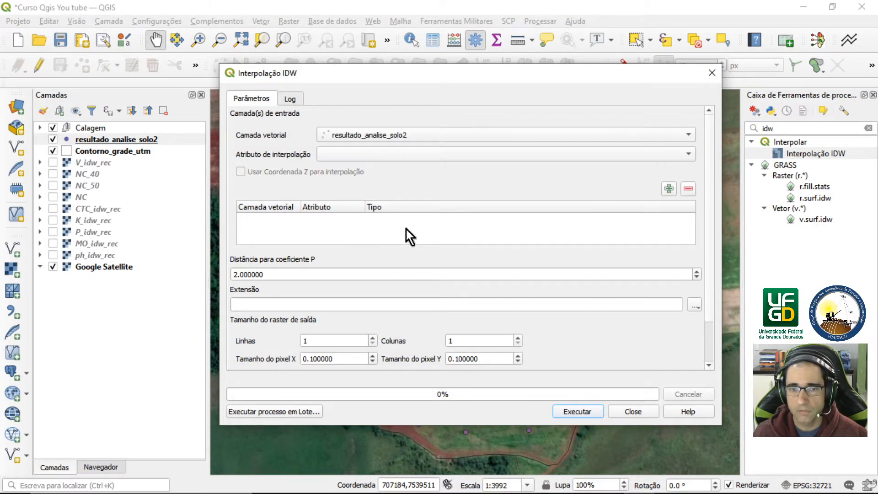
click(608, 154)
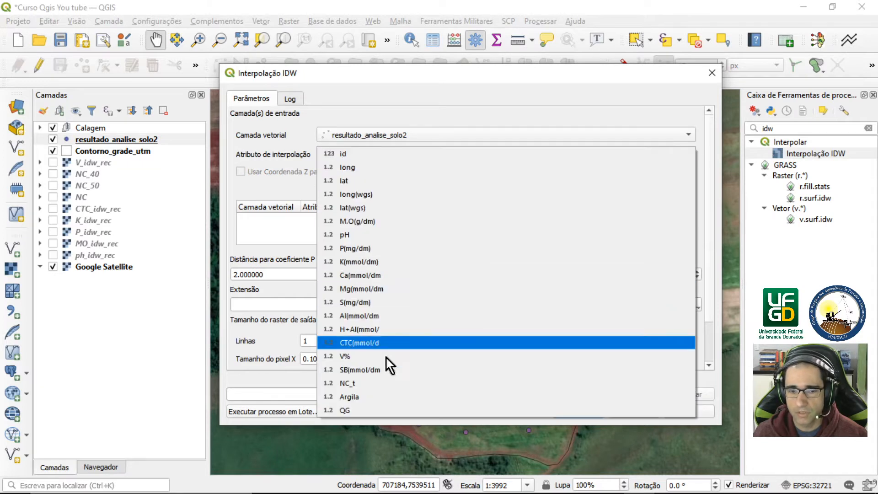
click(350, 411)
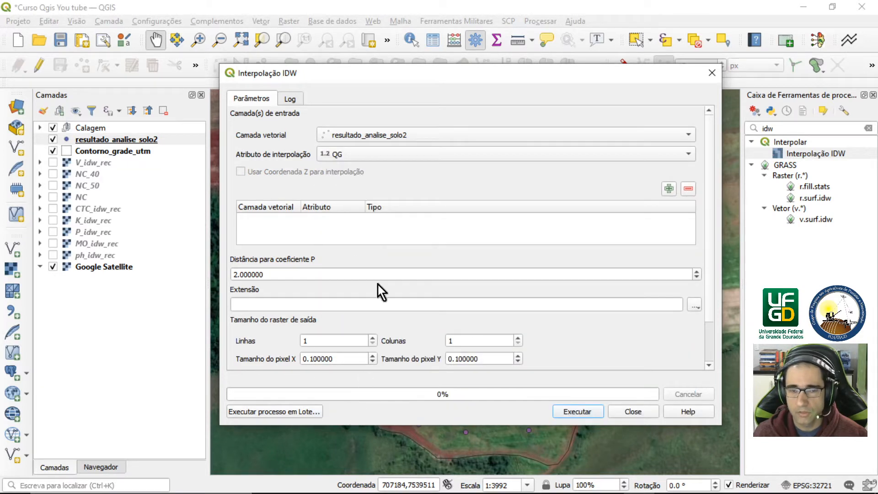
click(669, 188)
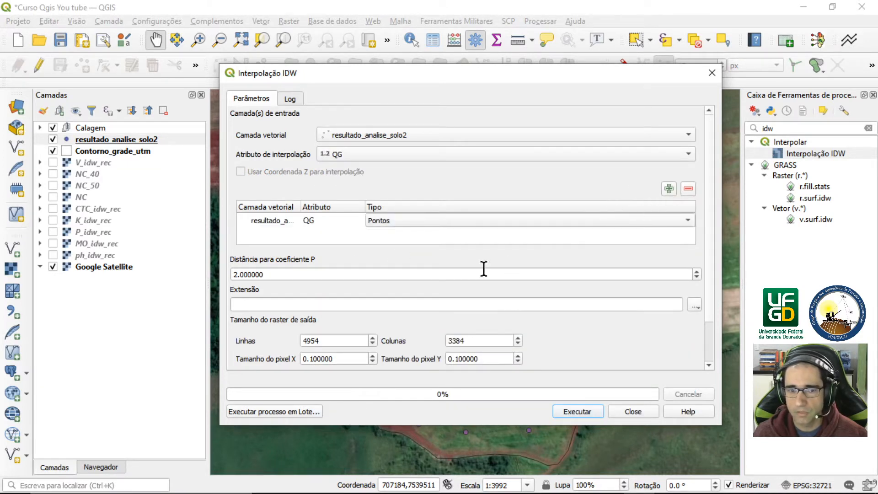
Set the interpolation extent from the Contorno_grade_utm layer and the output raster pixel size to 50.
click(694, 306)
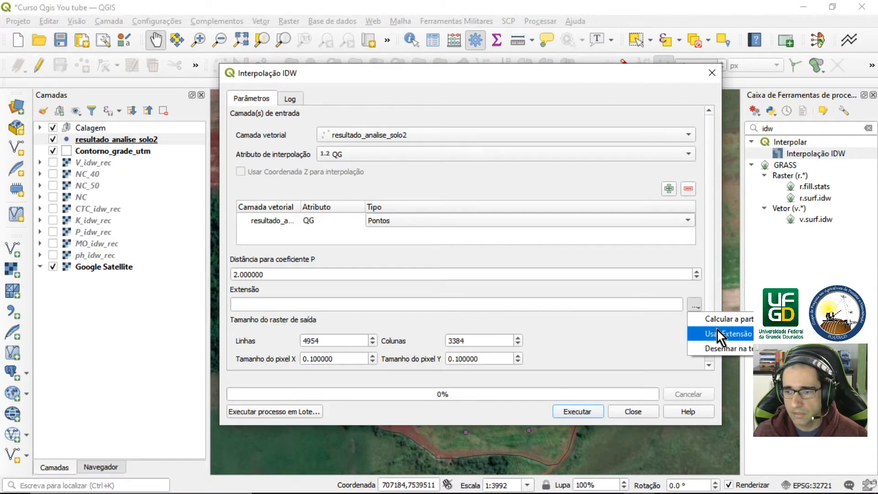
mouse_move(723, 320)
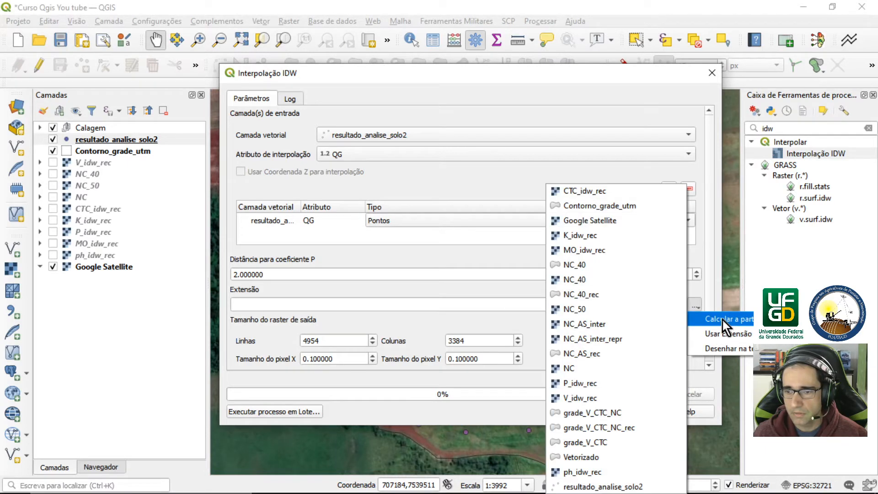
click(627, 205)
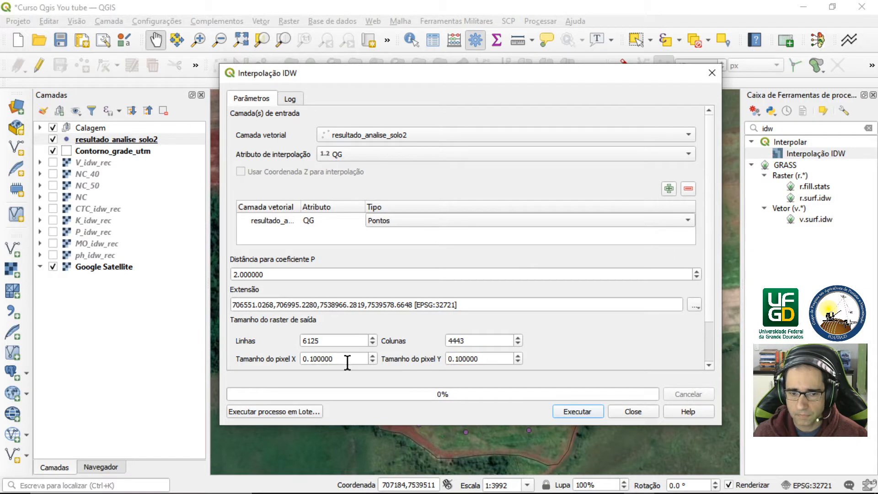
drag(348, 363, 302, 360)
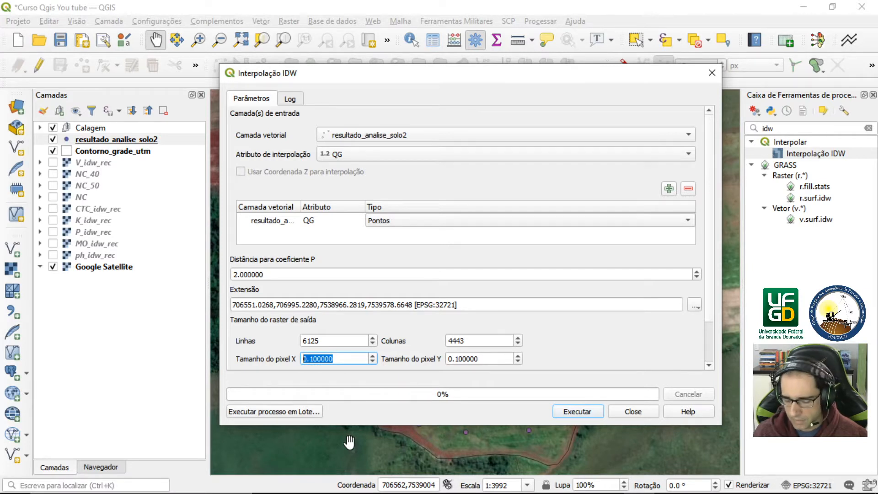
text(10)
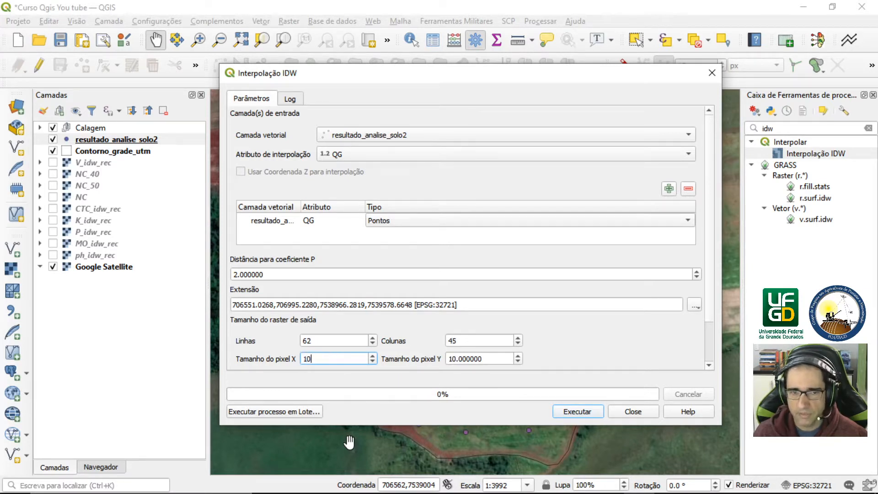
double_click(307, 359)
text(50)
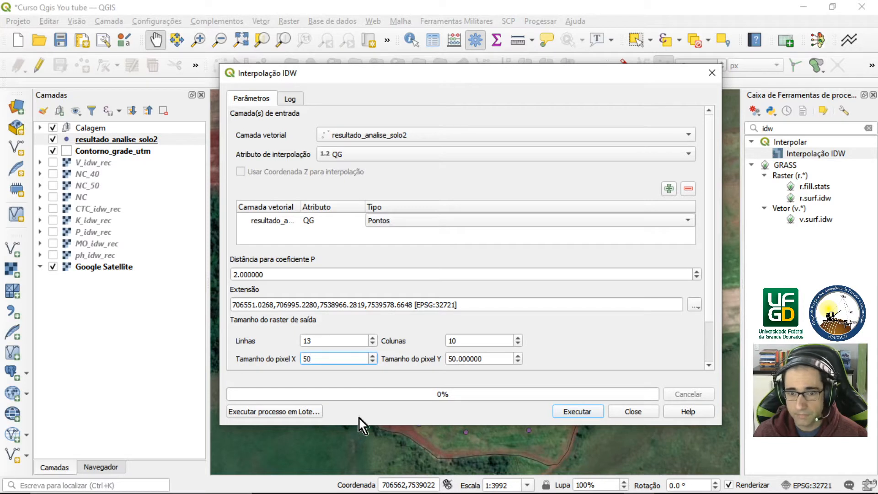
Set the interpolated output to a TIF file named QG_AS, run the IDW interpolation and close the dialog.
scroll(618, 331, down, 2)
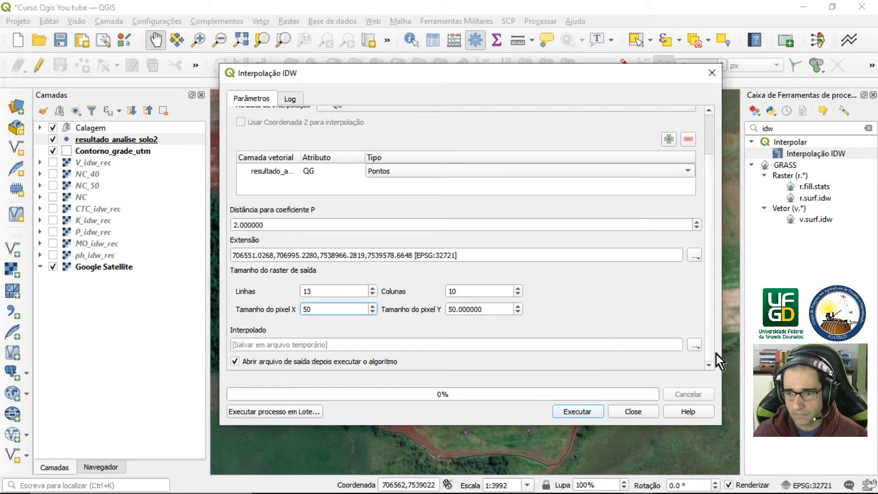
click(694, 346)
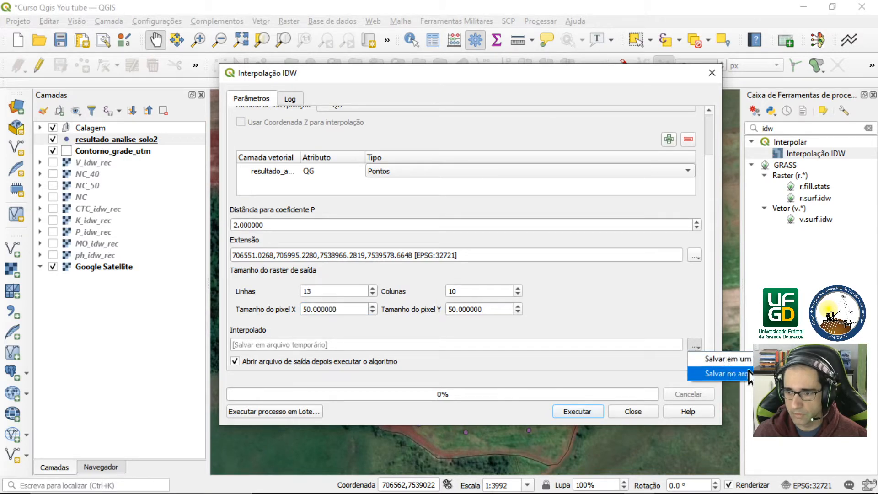
click(718, 376)
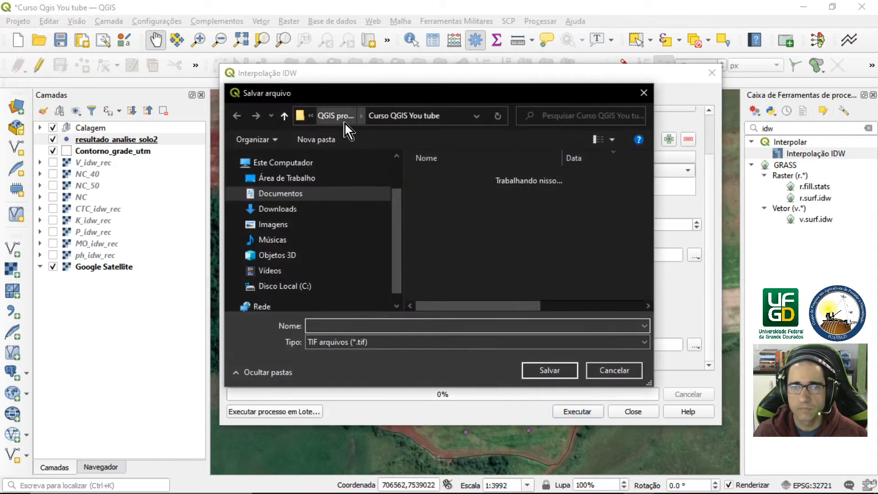
click(372, 325)
text(QG)
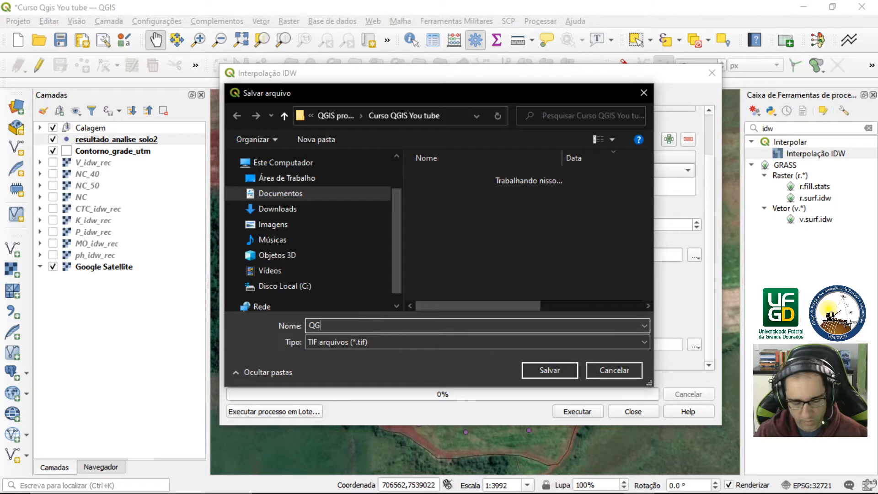
text(_)
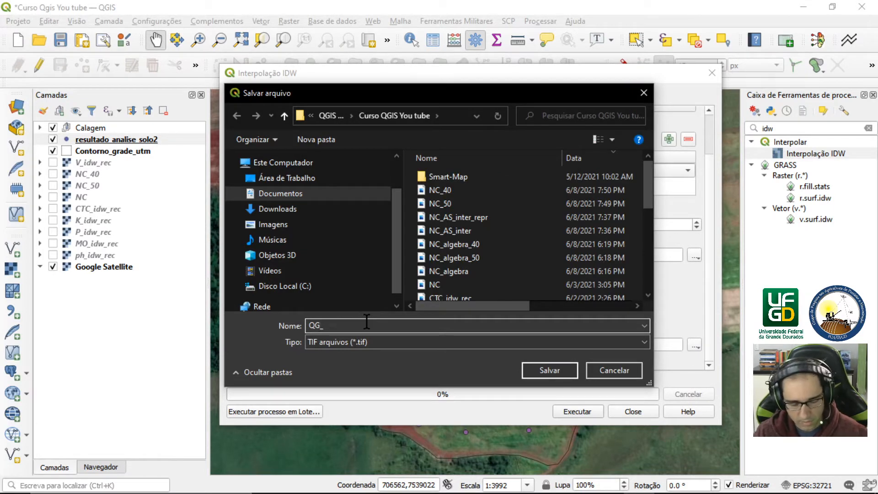
text(AE)
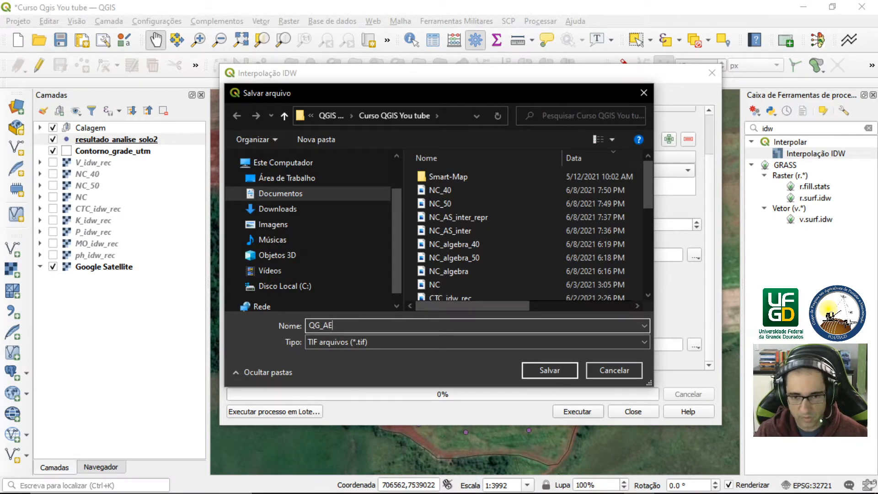
key(BackSpace)
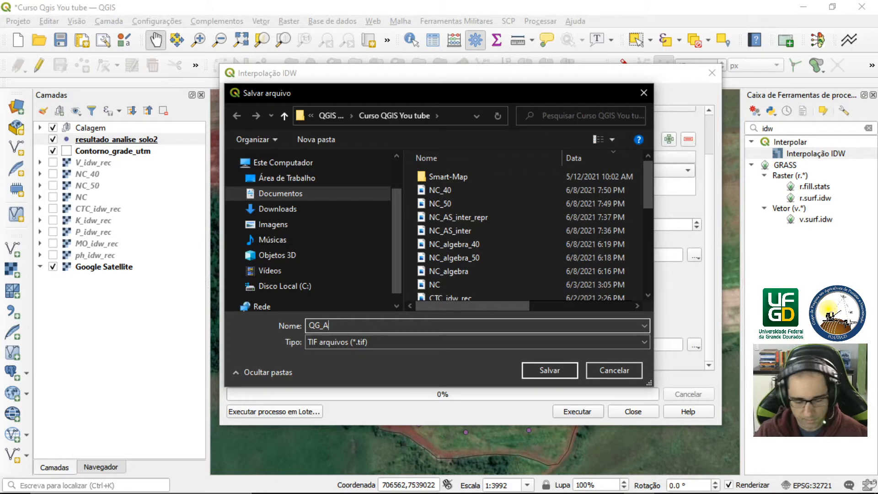
text(S)
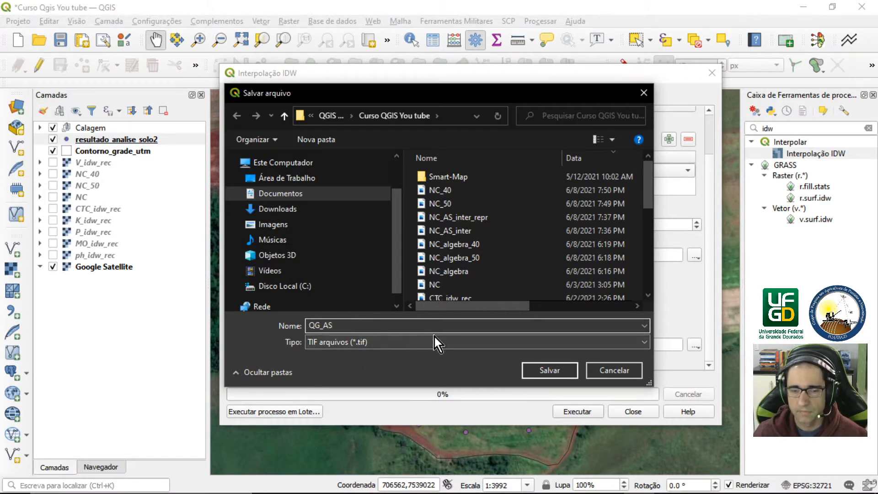
click(548, 370)
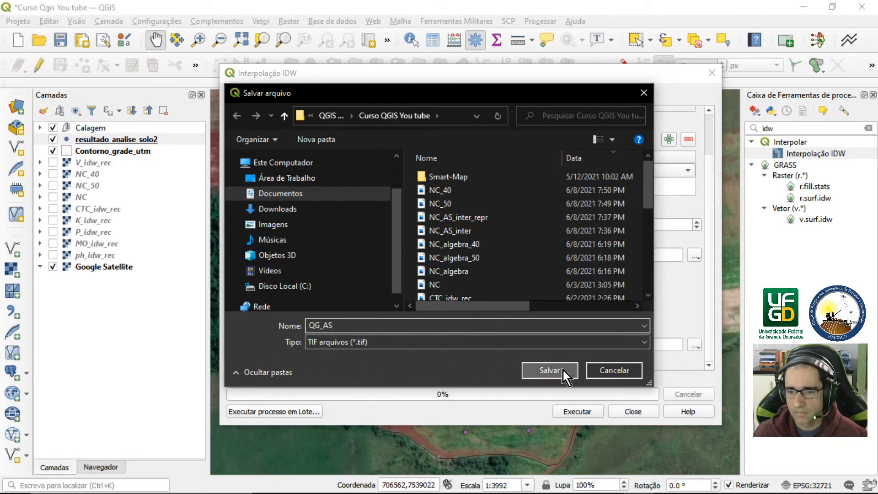
click(577, 413)
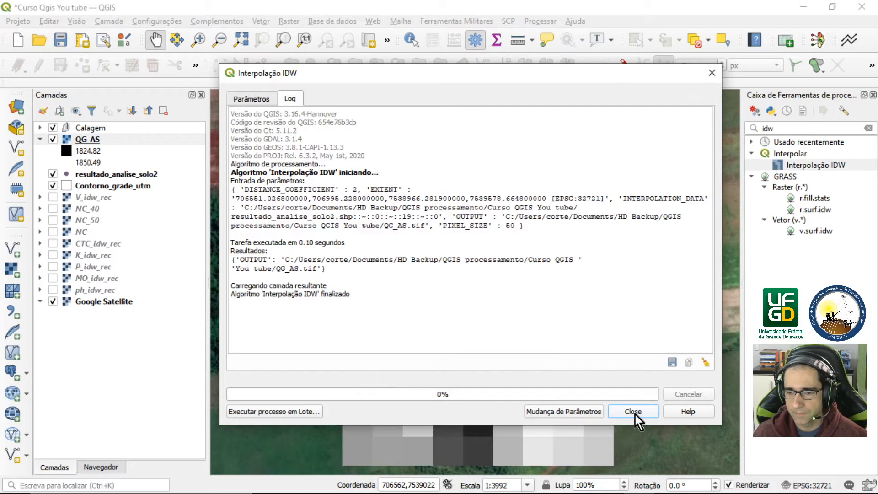
click(634, 413)
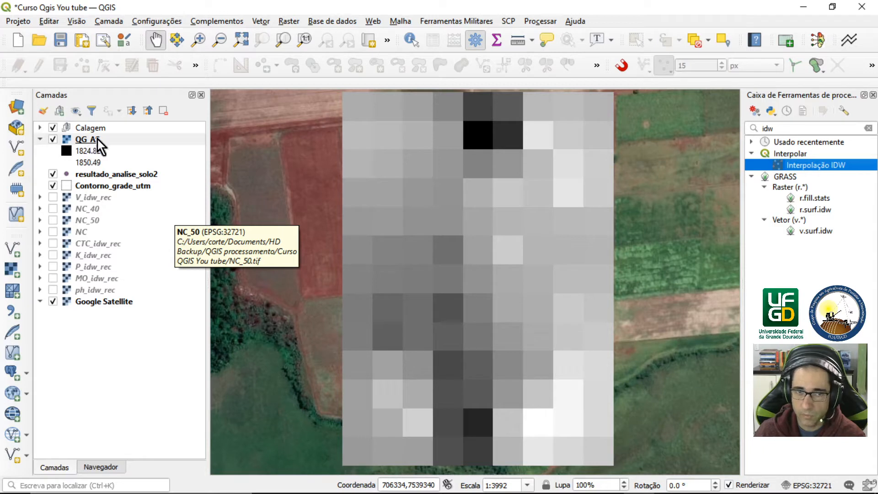
Search the processing toolbox for "r.to" and open the r.to.vect tool for converting the raster to vector.
click(284, 21)
mouse_move(322, 142)
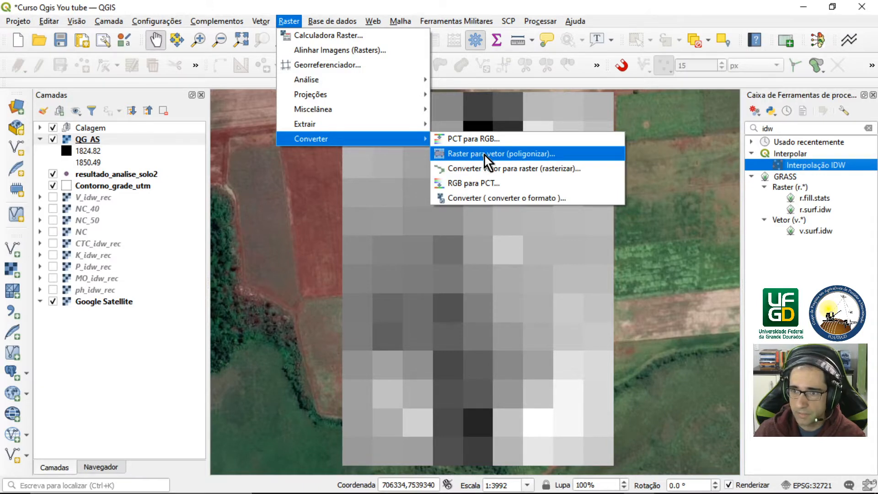
click(817, 130)
drag(791, 129, 760, 129)
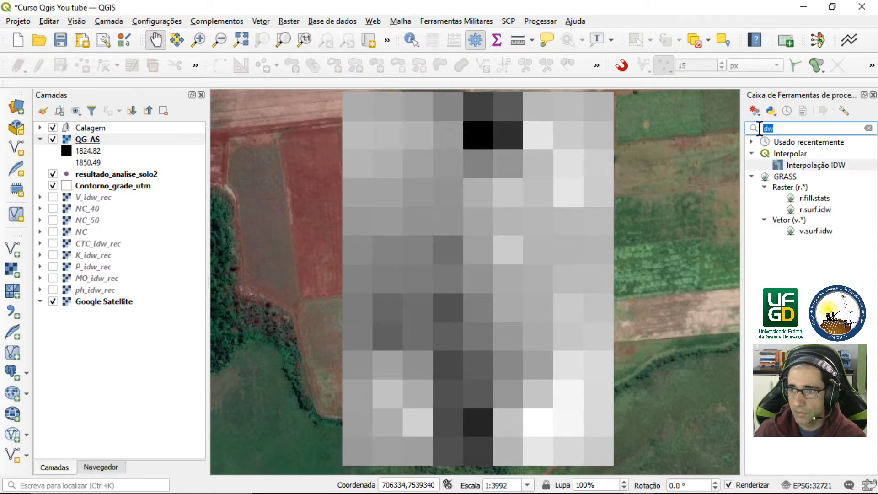
text(r.to)
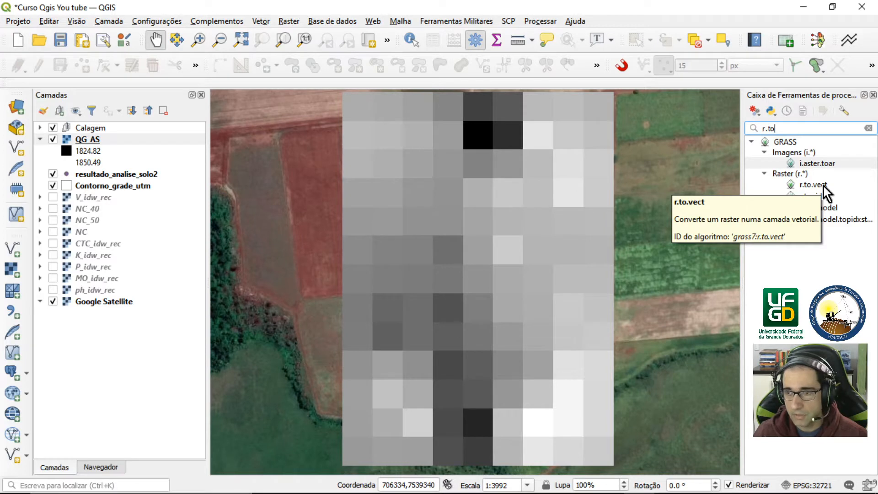
click(819, 186)
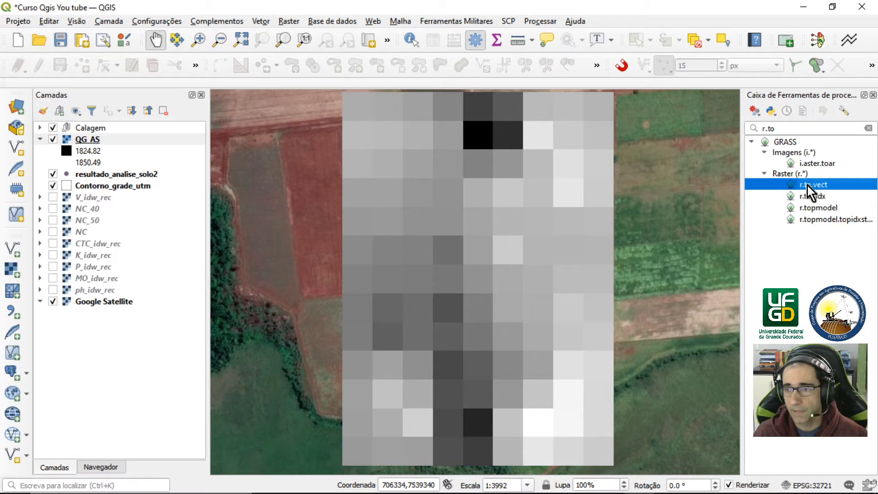
double_click(808, 188)
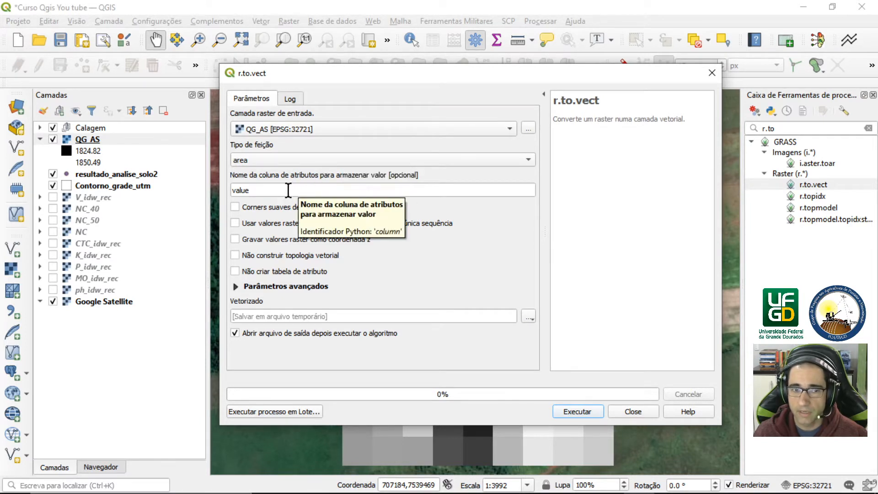
Name the attribute column for raster values QG and set the vectorized output to a shapefile named QG_AS.
drag(267, 190, 224, 194)
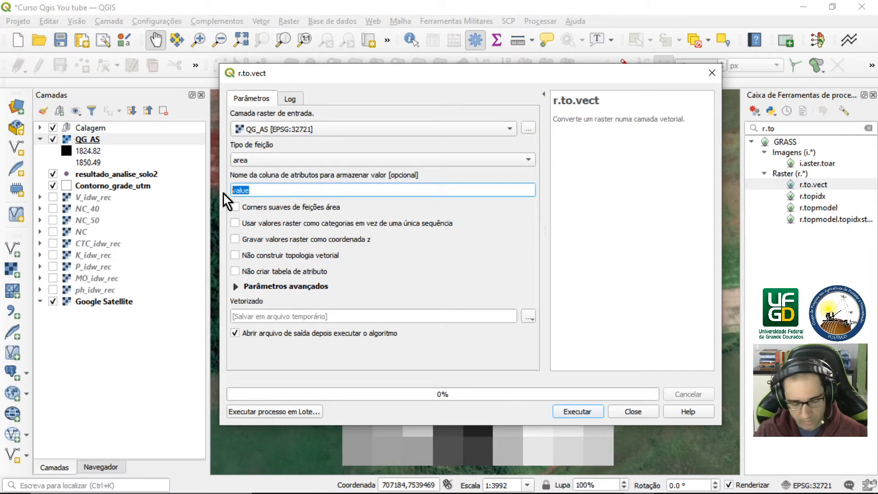
click(529, 317)
click(553, 345)
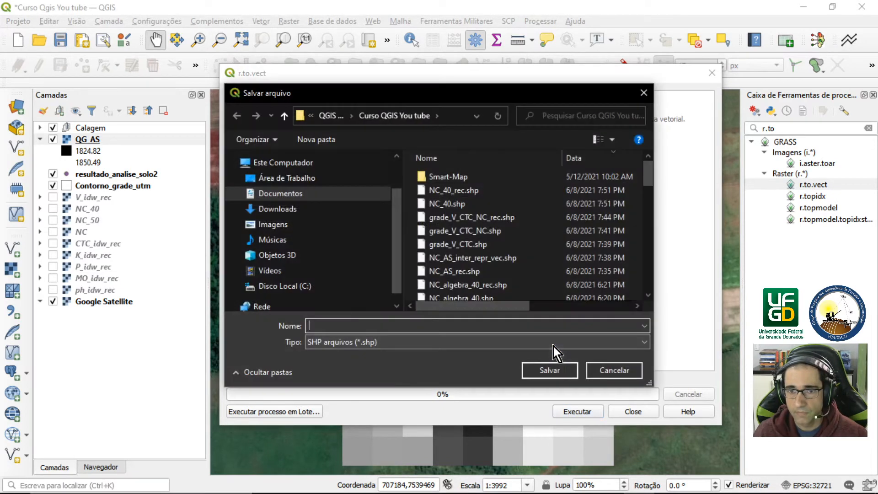
text(QG)
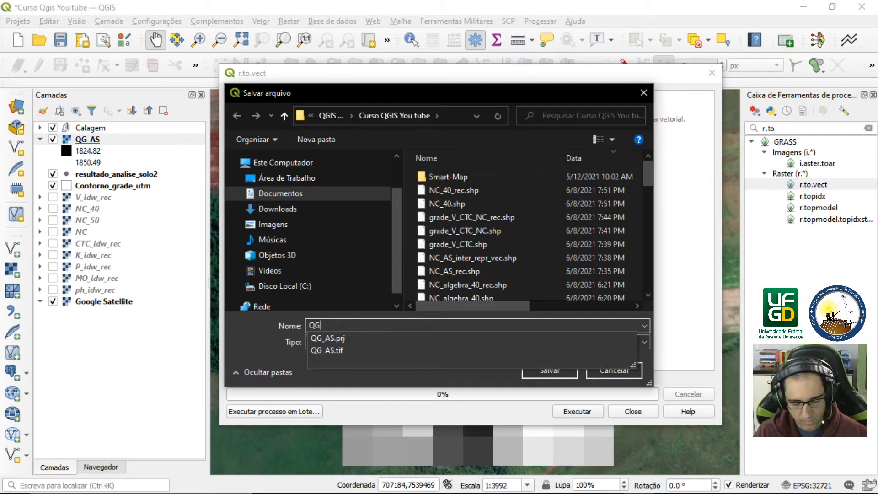
text(_AS)
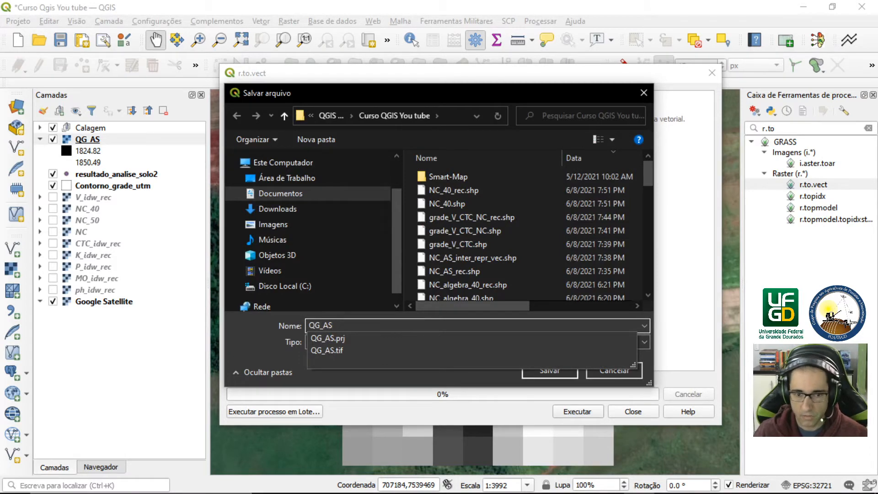
click(484, 374)
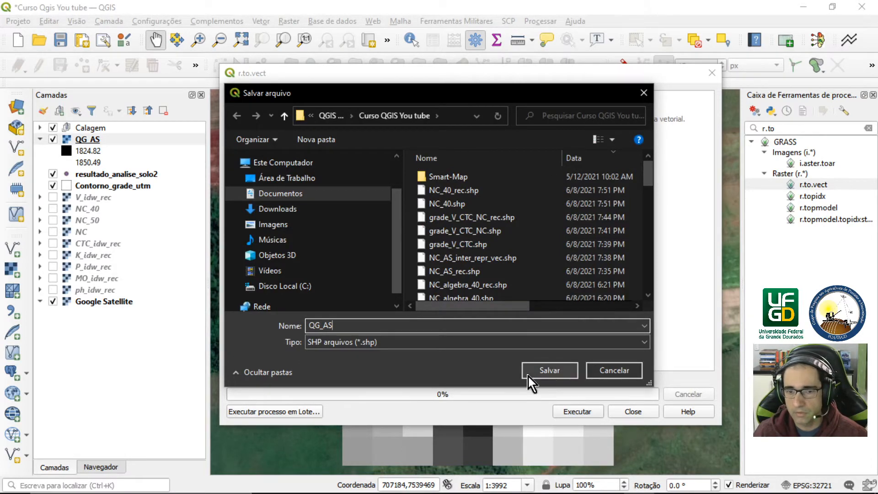
click(550, 371)
Run the raster-to-vector conversion, then hide the QG_AS raster layer and collapse its legend.
click(591, 412)
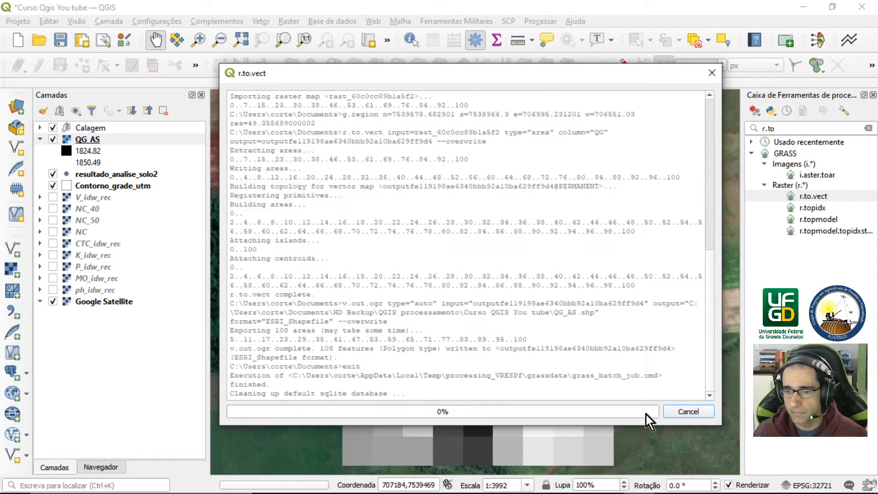
click(646, 415)
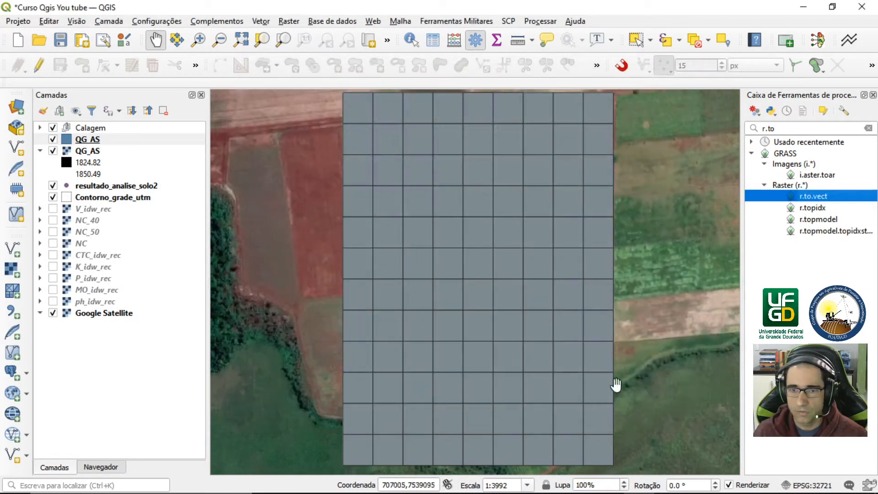
click(54, 150)
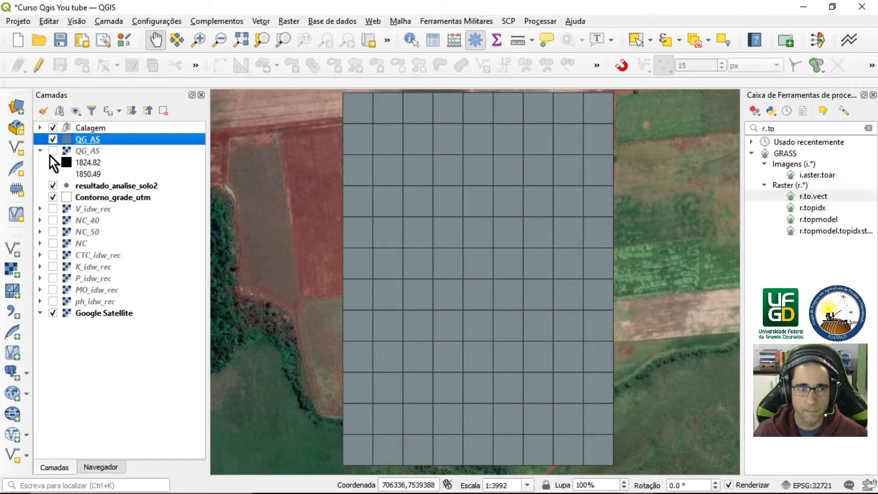
click(39, 151)
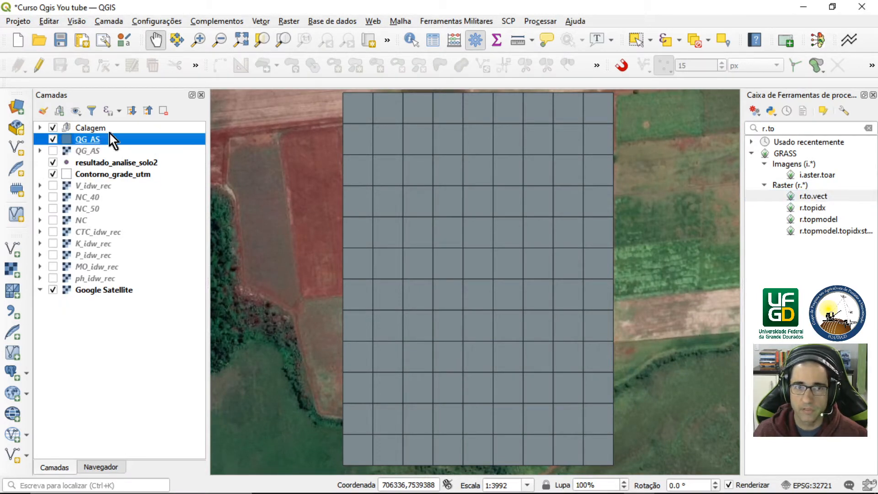
Open the vector Clip tool with QG_AS as input and set Contorno_grade_utm as the overlay layer.
click(262, 21)
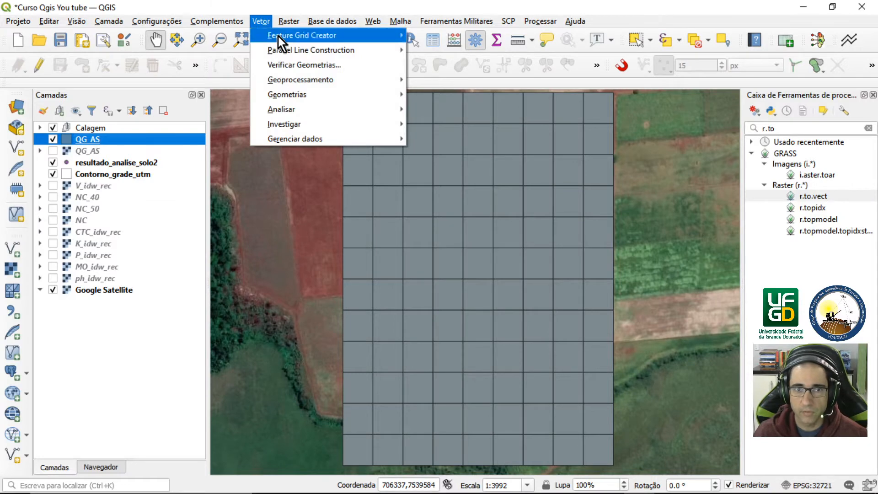
mouse_move(313, 80)
click(442, 89)
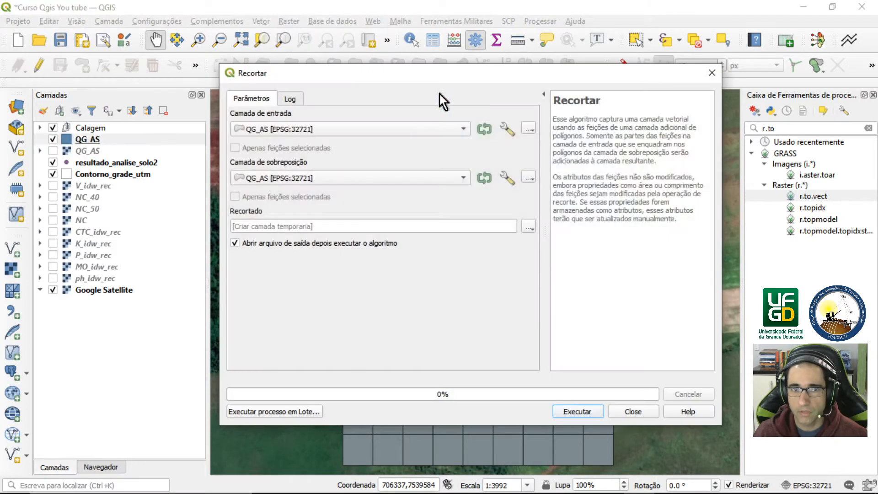
click(344, 180)
click(315, 83)
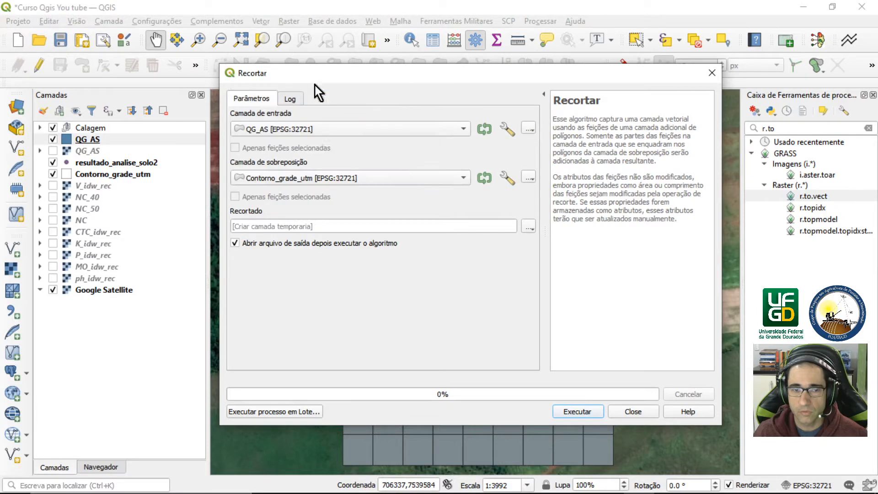
Set the clipped output to a shapefile named QG_AS_rec.shp in the course folder.
click(527, 227)
click(549, 254)
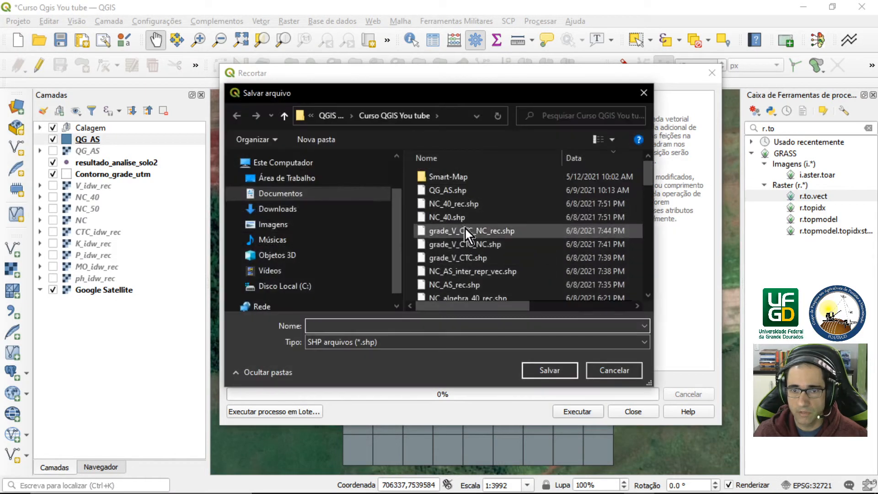
click(450, 190)
double_click(332, 326)
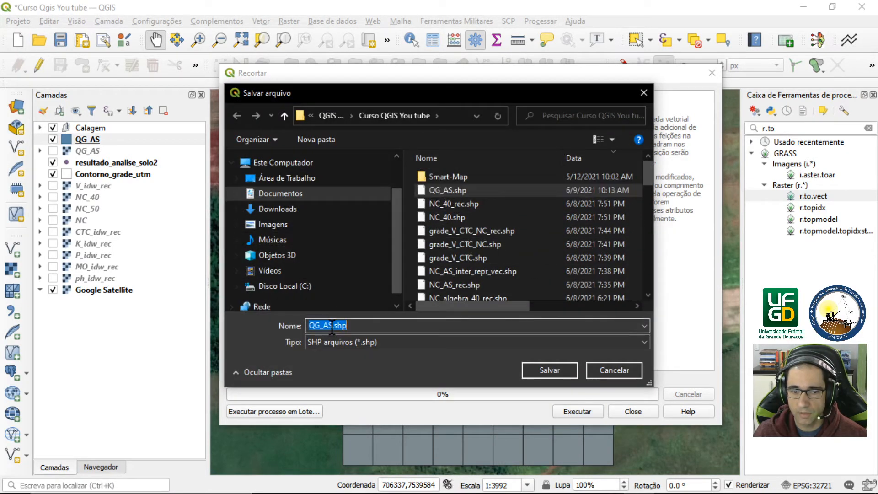
click(332, 325)
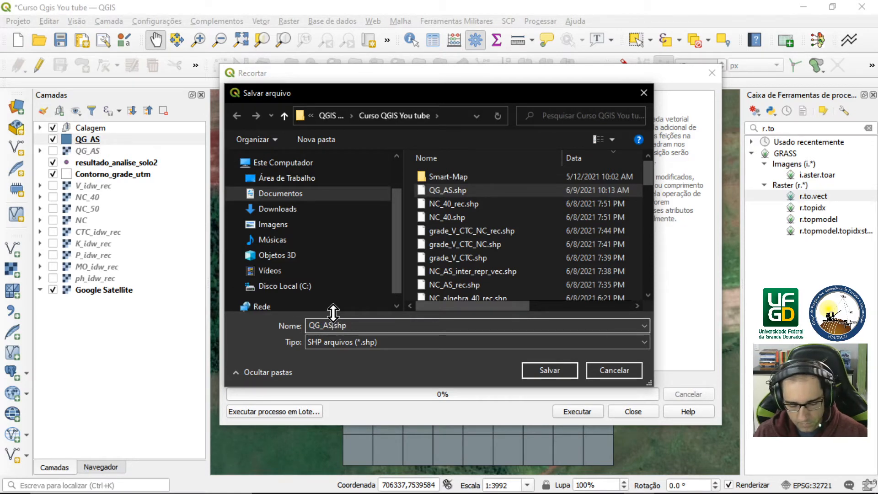
text(_rec)
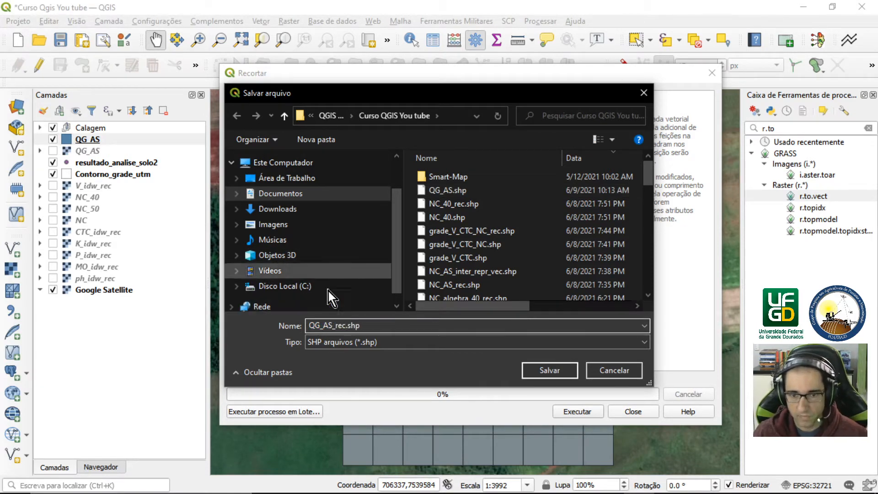
click(557, 366)
Run the clip, close the dialog and hide the unclipped QG_AS vector layer.
click(577, 411)
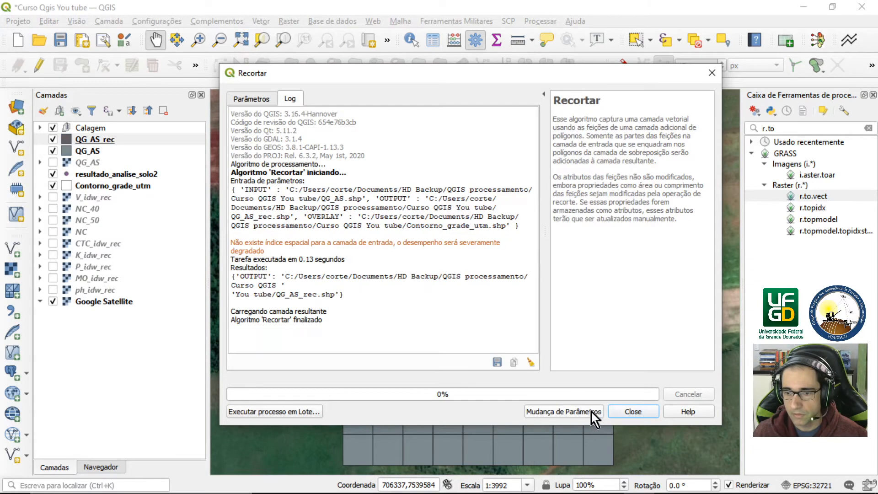
click(636, 411)
click(53, 151)
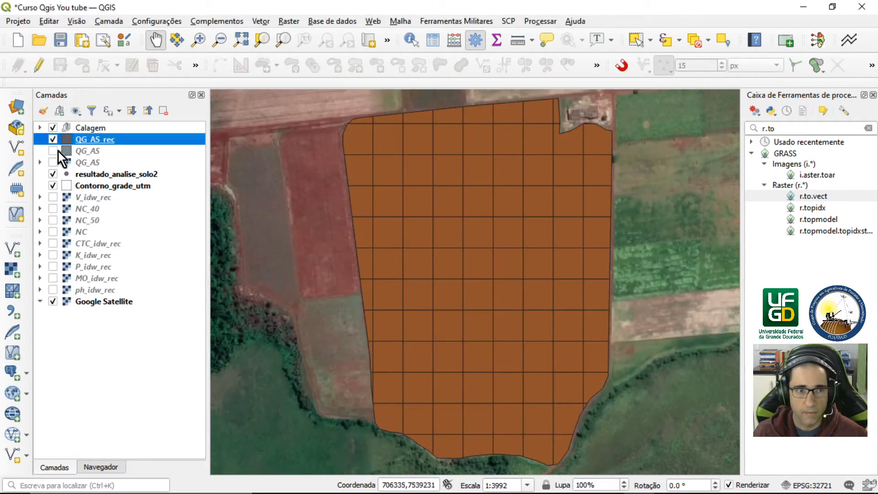
Open the QG_AS_rec layer's symbology and switch it to Graduated using QG as the value.
double_click(95, 138)
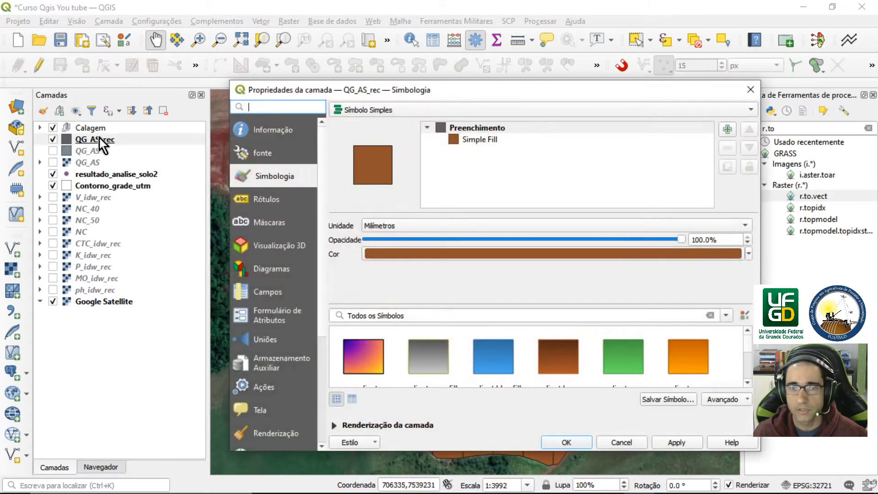
drag(459, 95, 429, 28)
click(453, 49)
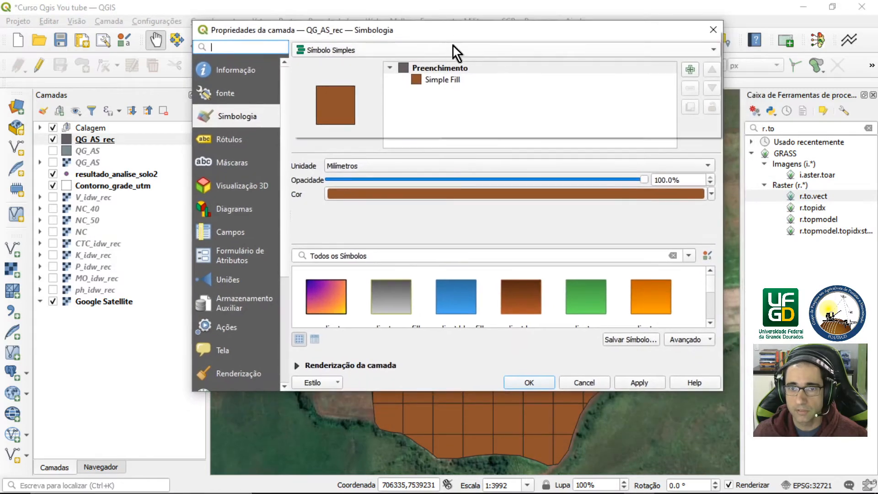
click(356, 78)
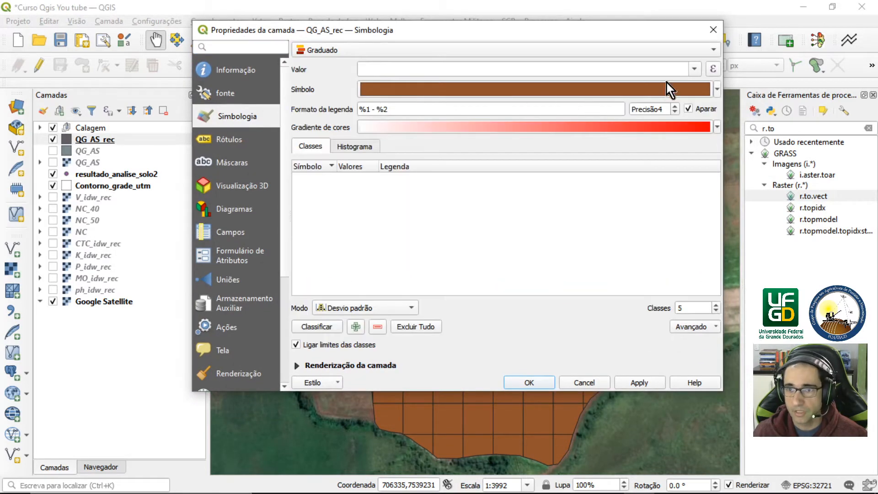
click(696, 69)
click(490, 102)
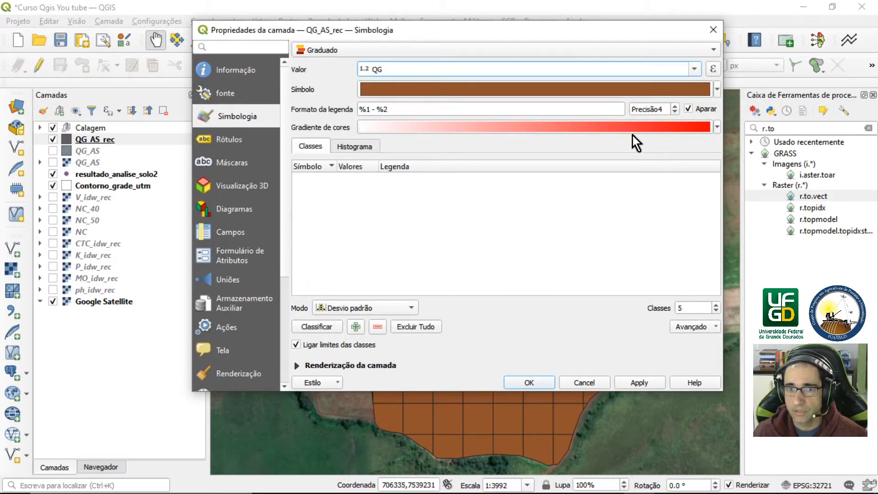
Choose the RdYlGn color ramp and classify the QG values in equal interval mode.
click(717, 127)
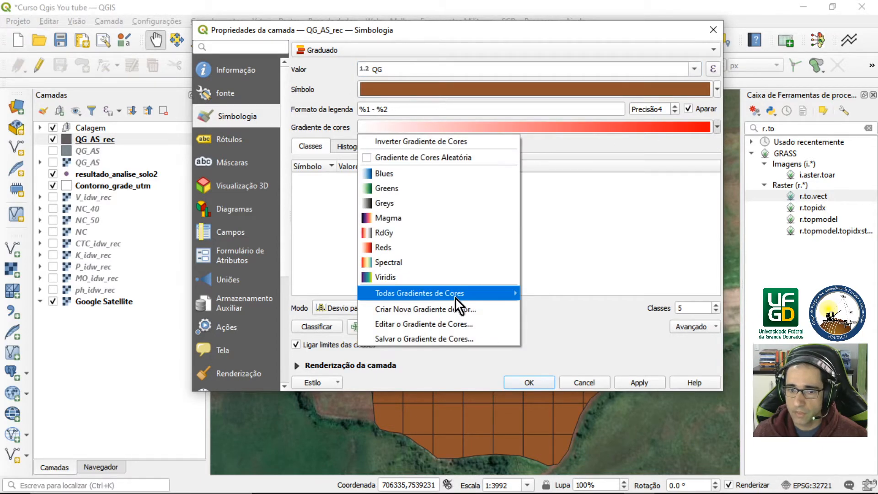
mouse_move(505, 295)
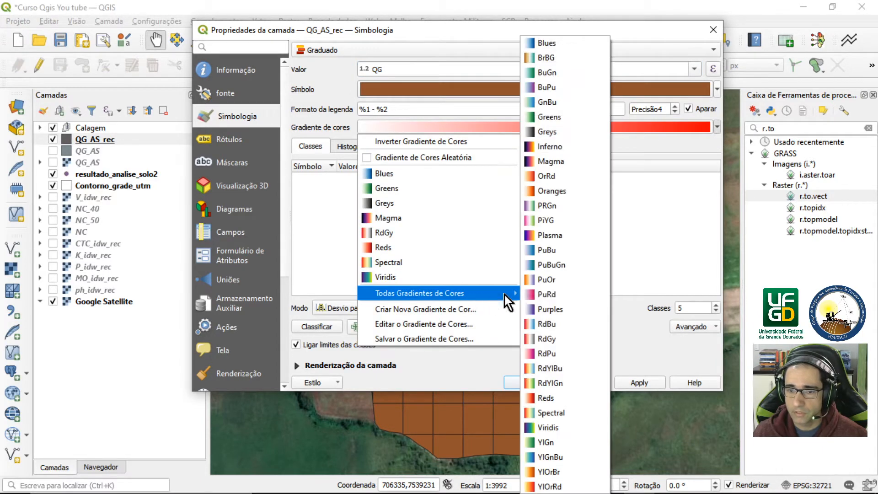
click(564, 382)
click(364, 306)
click(365, 346)
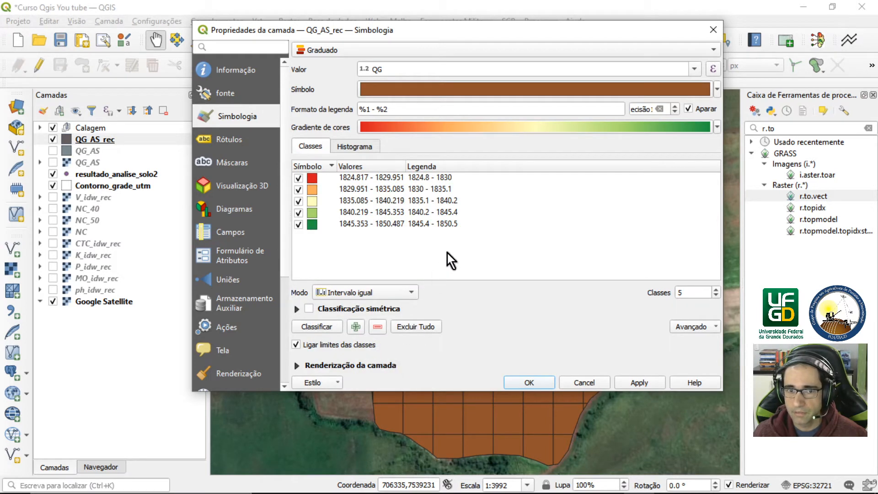
Invert the color ramp, apply the graduated style to QG_AS_rec and collapse the layer's legend.
click(717, 128)
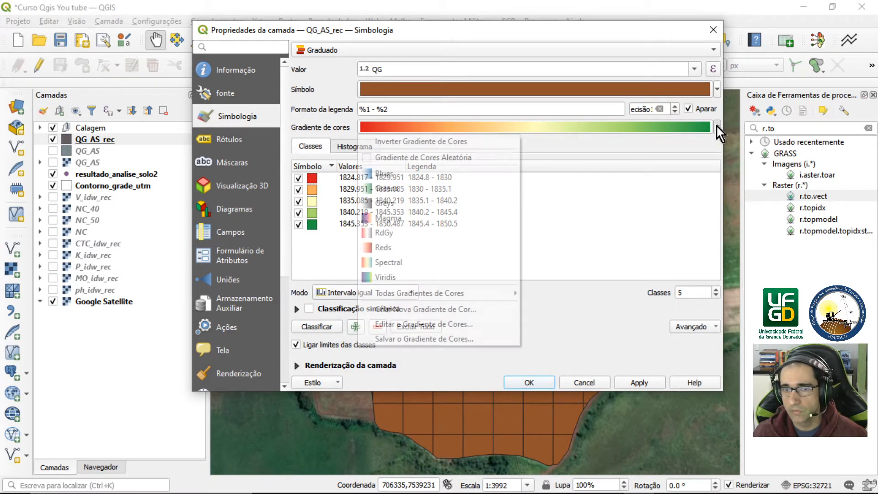
click(499, 136)
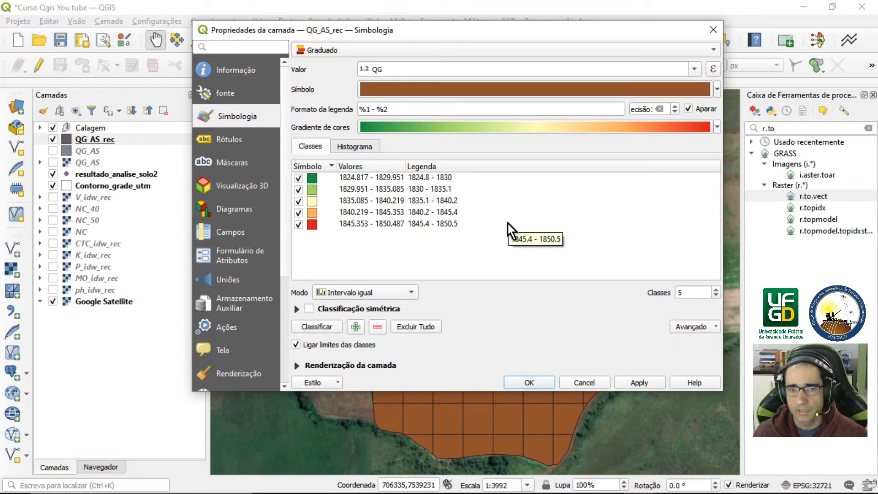
click(652, 387)
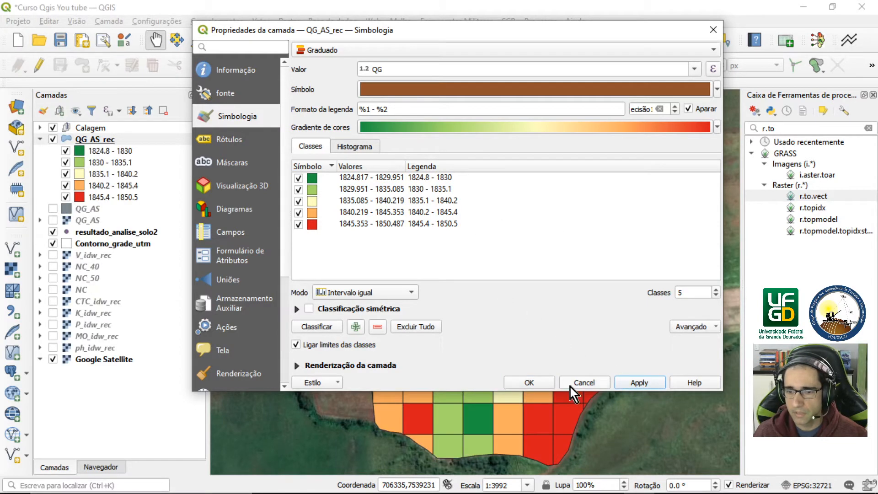
click(535, 381)
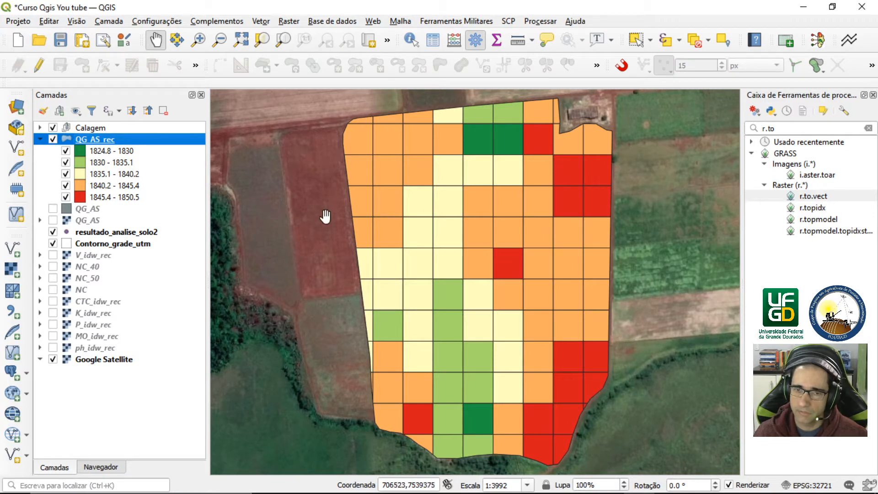
click(41, 140)
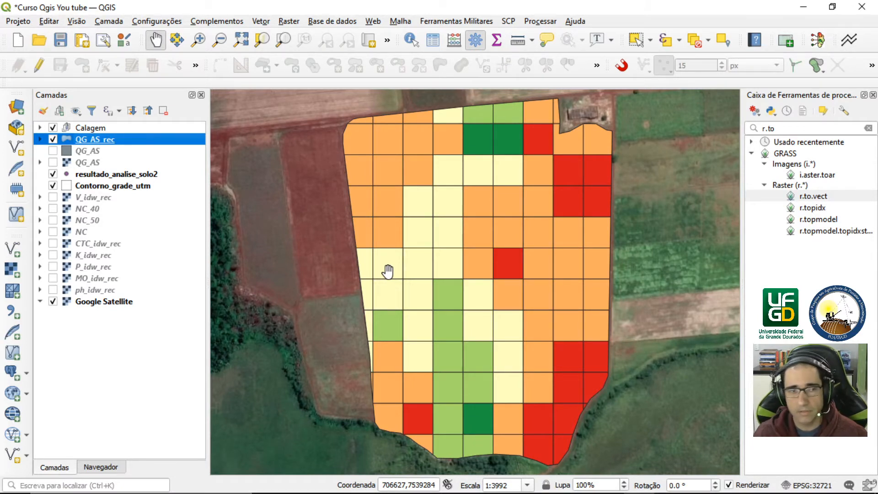
Start exporting the QG_AS_rec layer as a shapefile and name the output file QG_AS_rec_utm.shp.
right_click(107, 142)
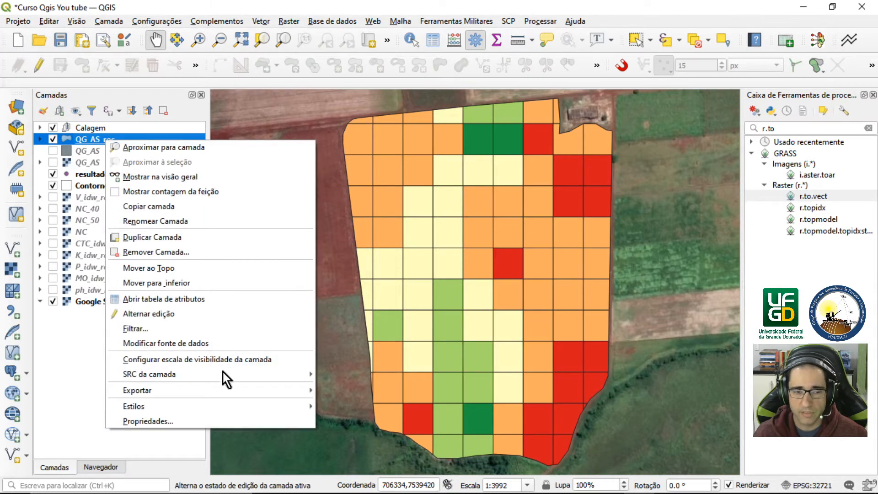
mouse_move(221, 390)
click(355, 393)
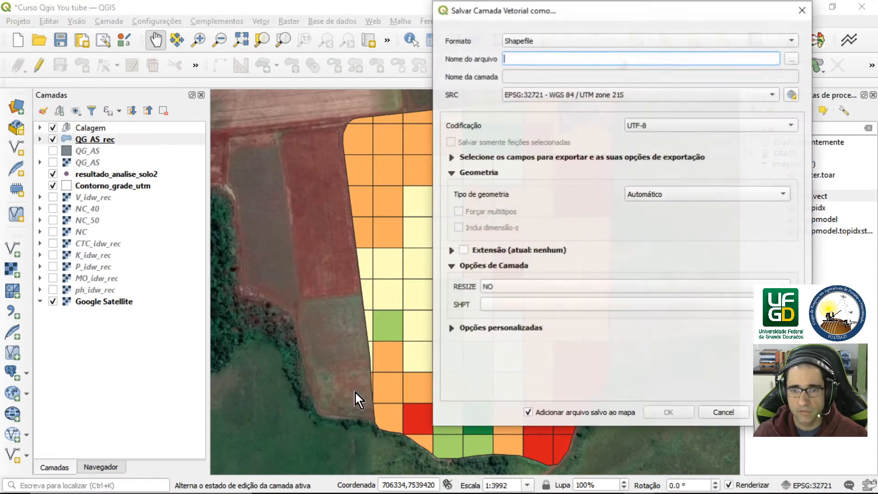
click(792, 58)
click(652, 131)
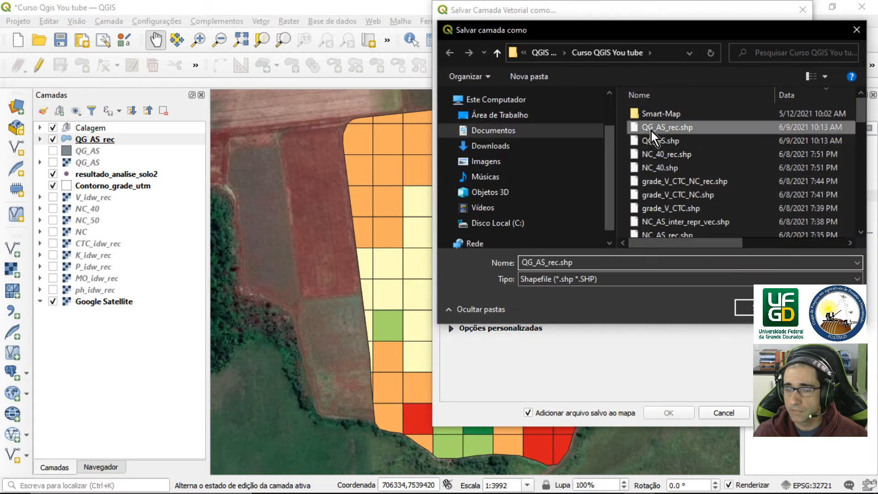
double_click(559, 262)
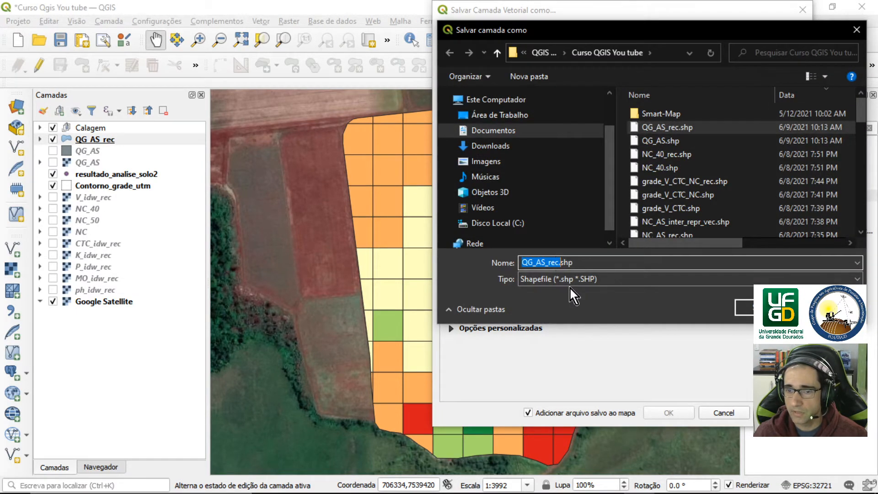
click(560, 264)
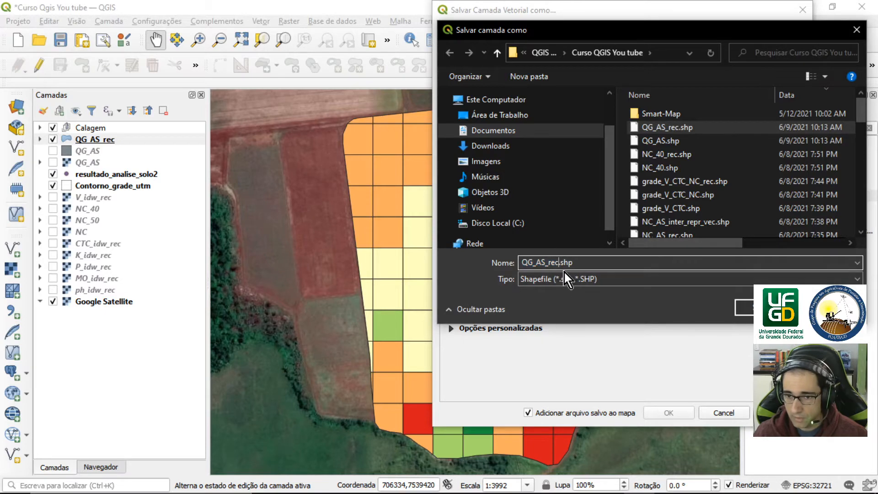
text(_utm)
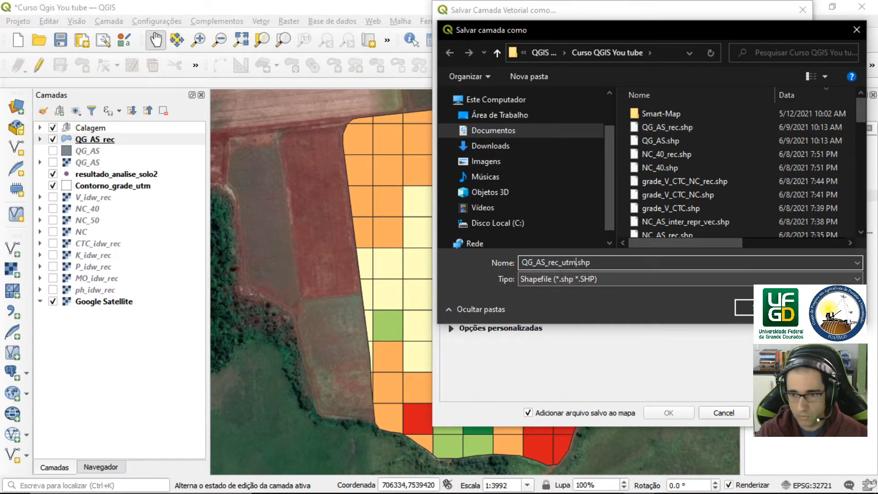
click(746, 307)
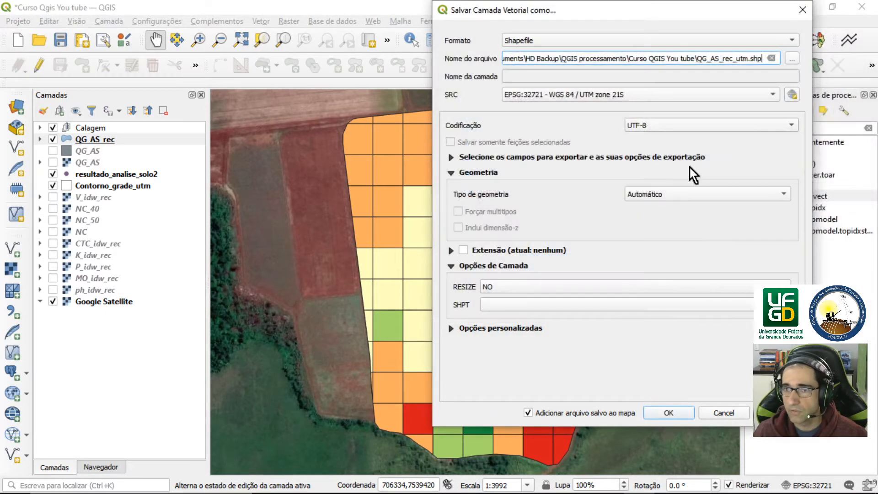
Set the export CRS to EPSG:4326 - WGS 84, export the layer and dismiss the notification.
click(775, 97)
click(615, 126)
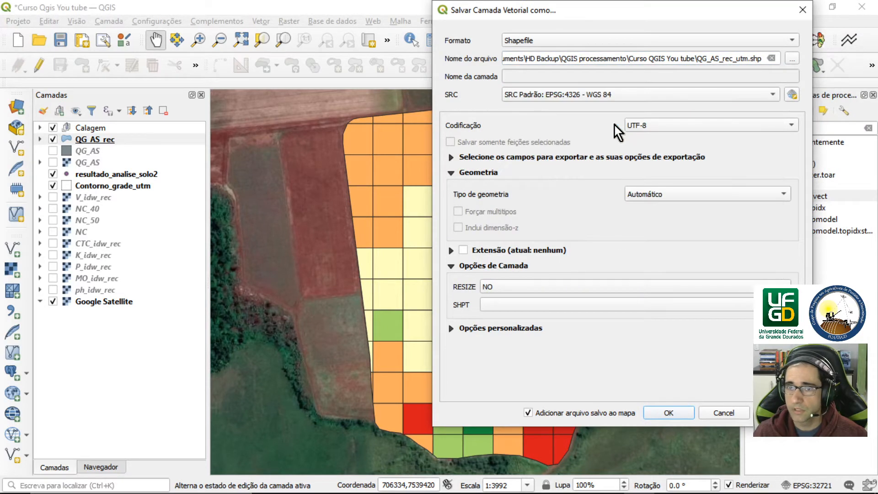
click(669, 412)
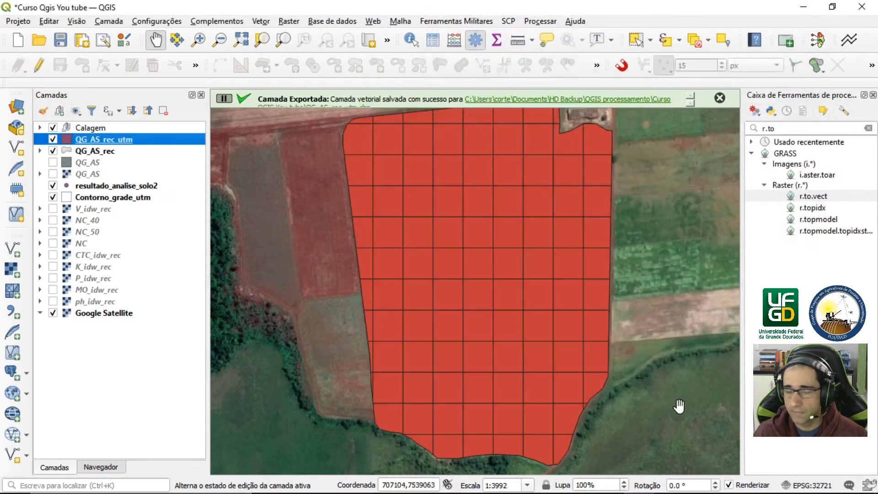
click(720, 98)
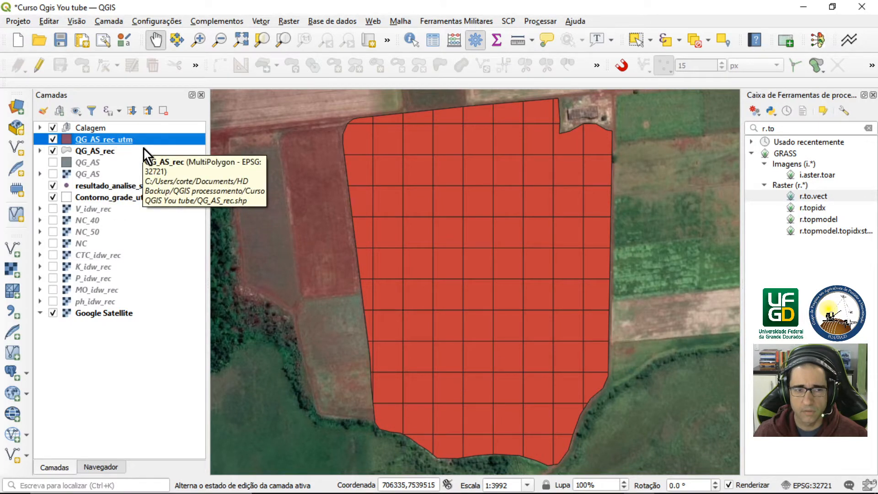
right_click(105, 142)
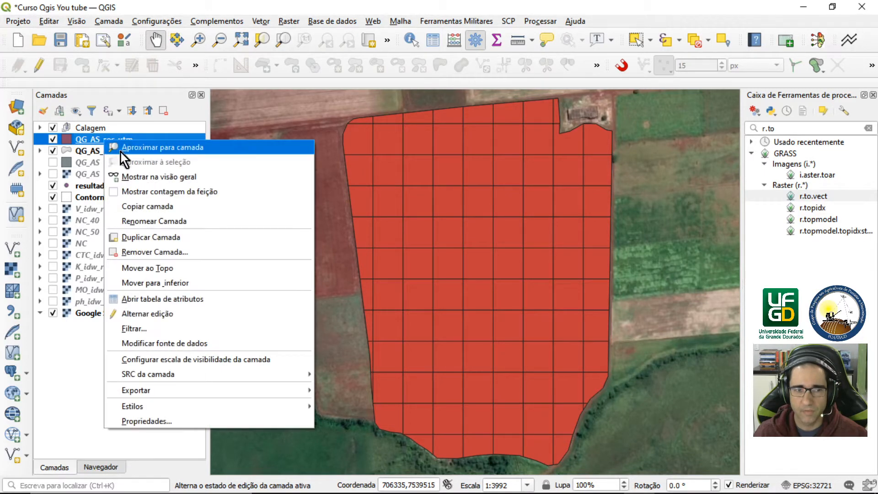
click(167, 252)
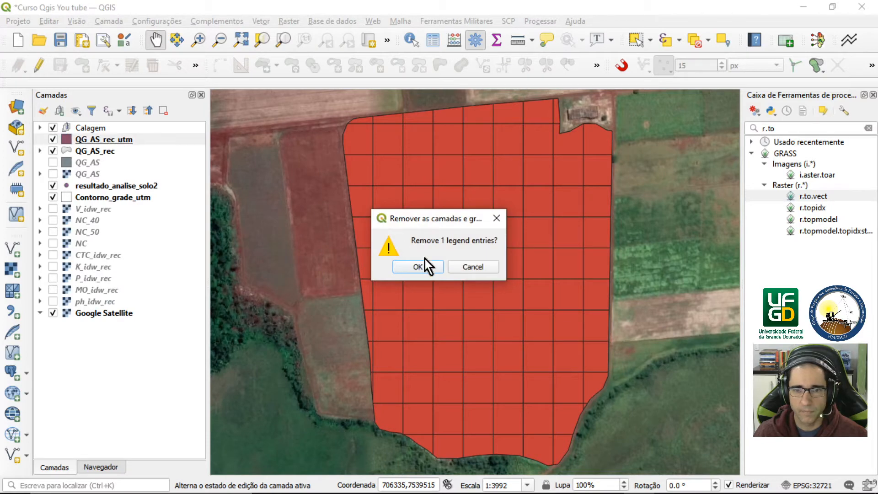
click(465, 265)
Rename the exported QG_AS_rec_utm layer as QG_AS_rec_WGS.
right_click(106, 139)
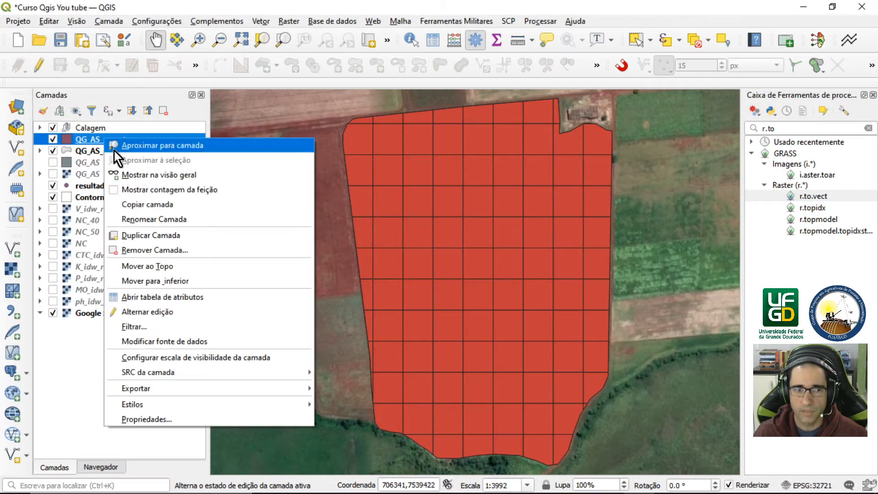
click(173, 219)
click(115, 137)
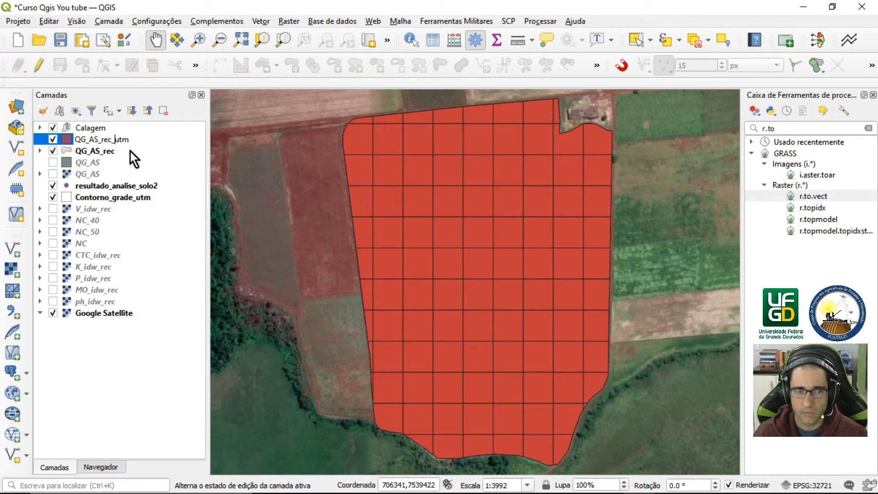
key(Delete)
key(Delete)
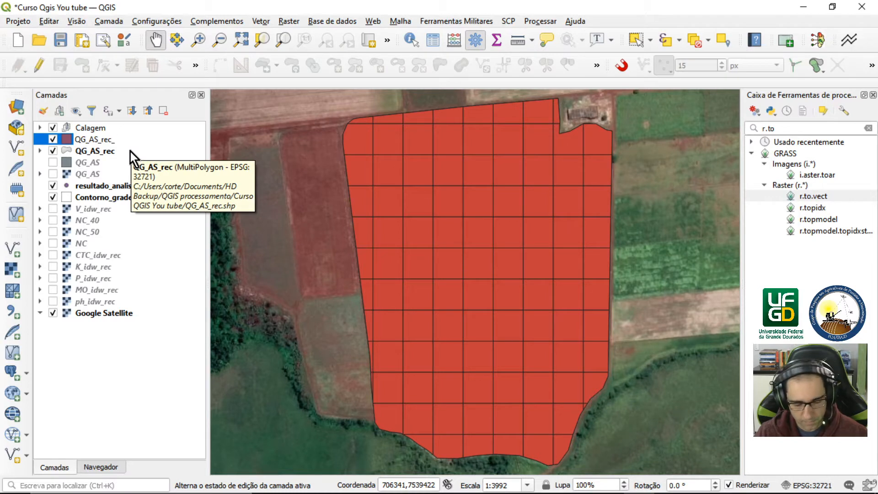
key(Return)
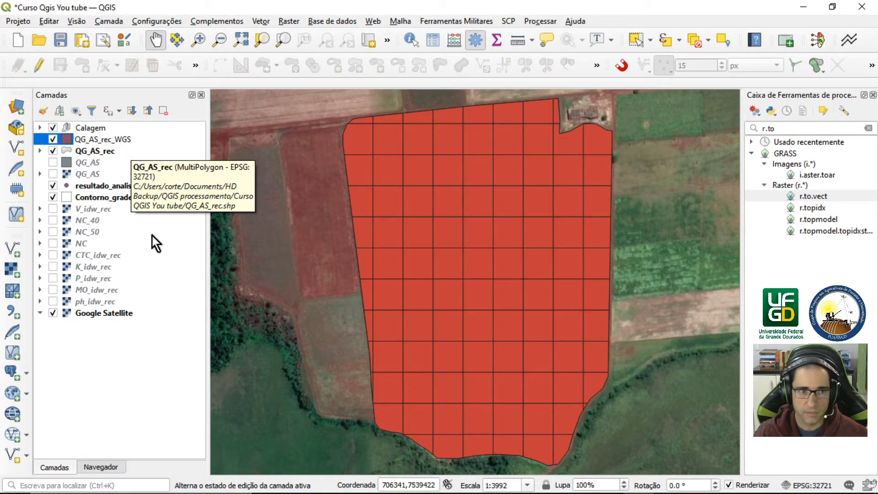
click(154, 236)
click(115, 140)
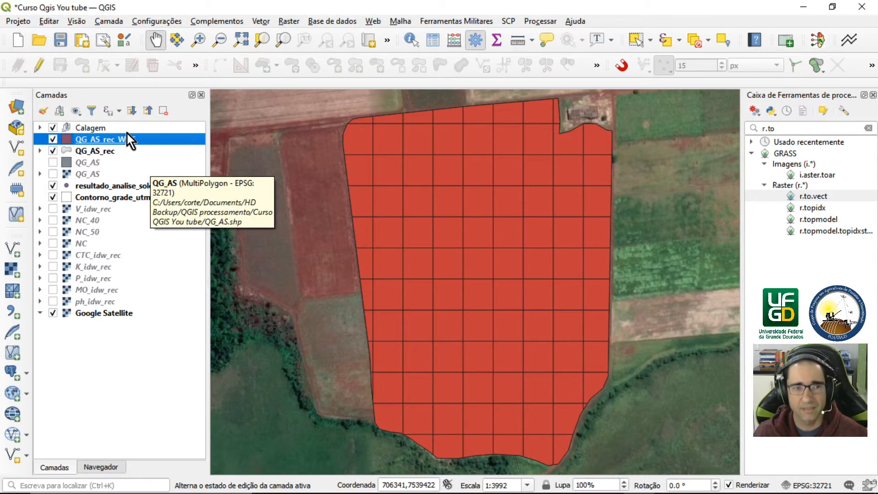
Check the coordinate reference system in the QG_AS_rec_WGS layer's information properties.
double_click(125, 138)
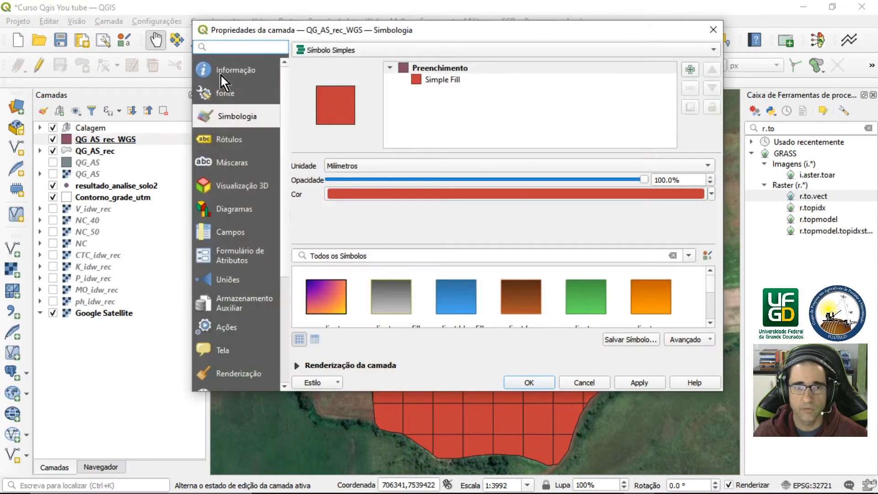
click(222, 75)
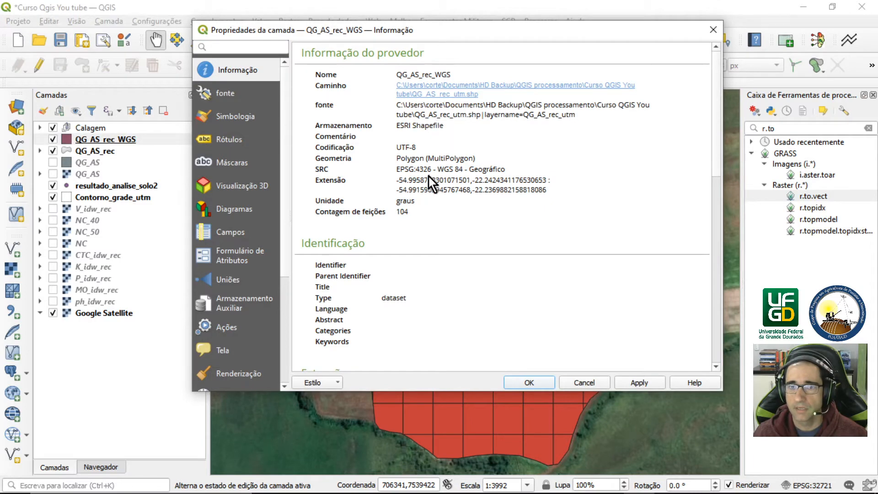
click(713, 29)
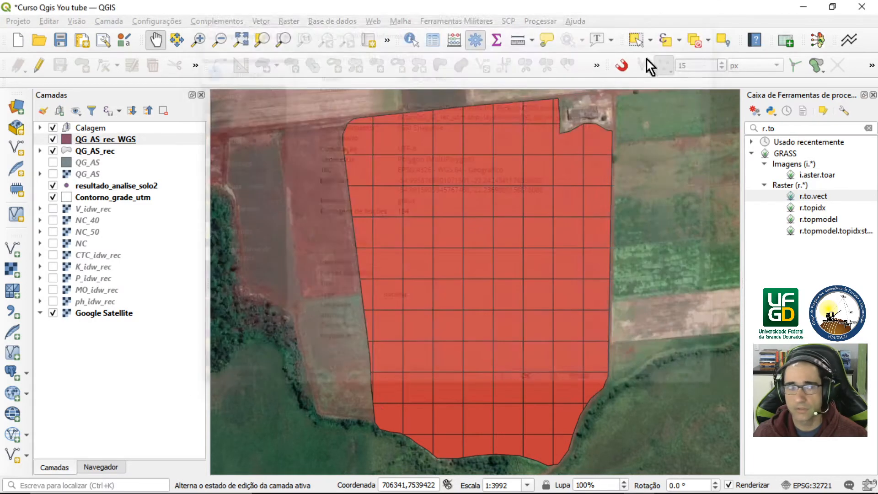
Hide the QG_AS_rec_WGS and QG_AS_rec layers, leaving the latter's class legend collapsed.
click(52, 139)
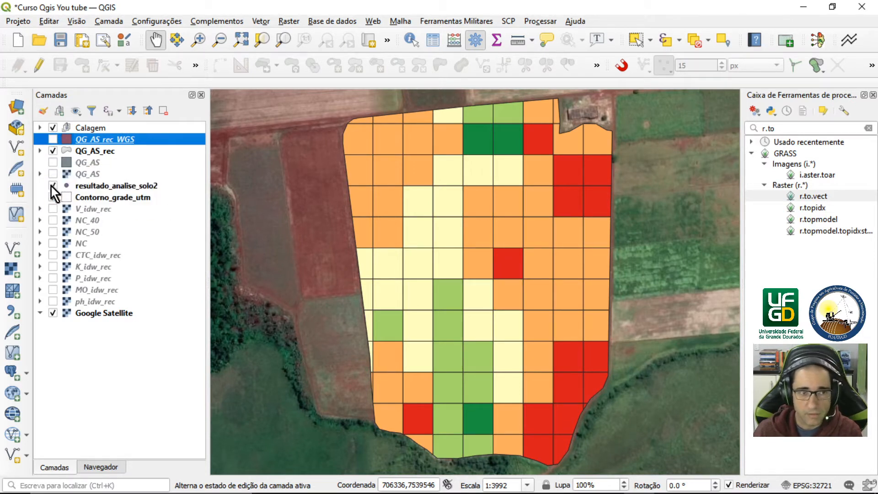
click(40, 150)
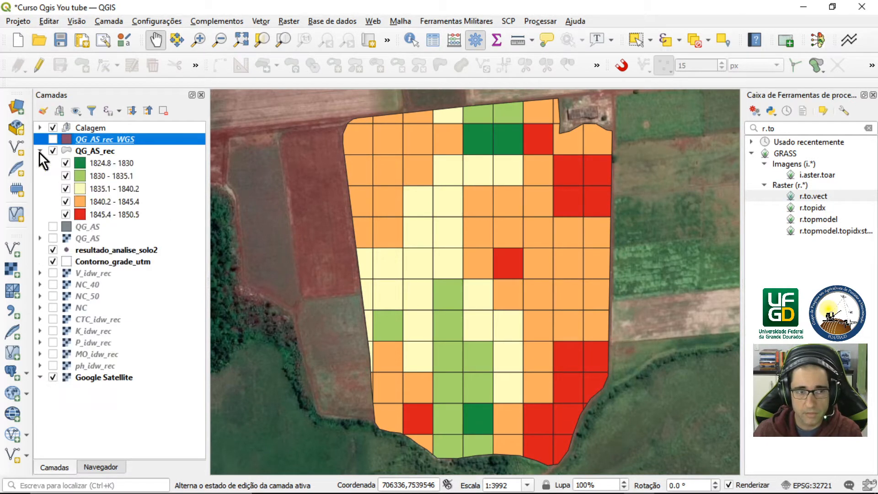
click(40, 151)
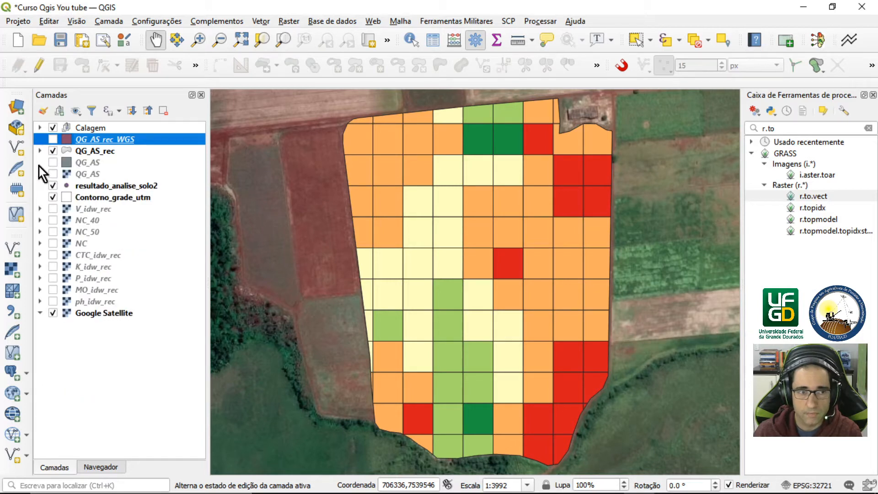
click(53, 151)
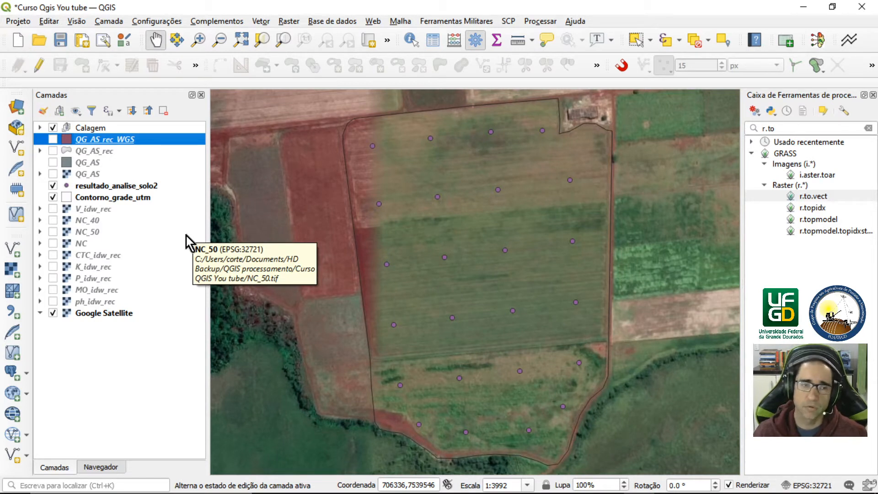
Open the IDW interpolation tool and add the Argila attribute of resultado_analise_solo2 as the interpolation input.
click(764, 128)
key(BackSpace)
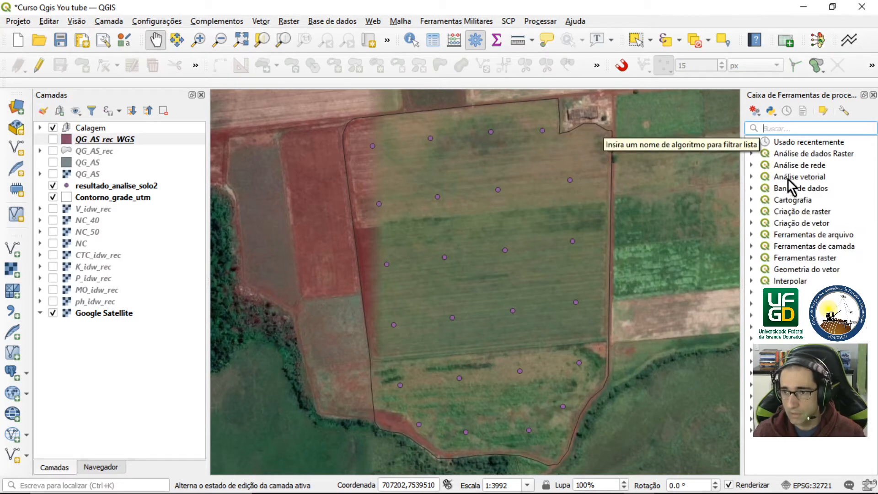
text(isw)
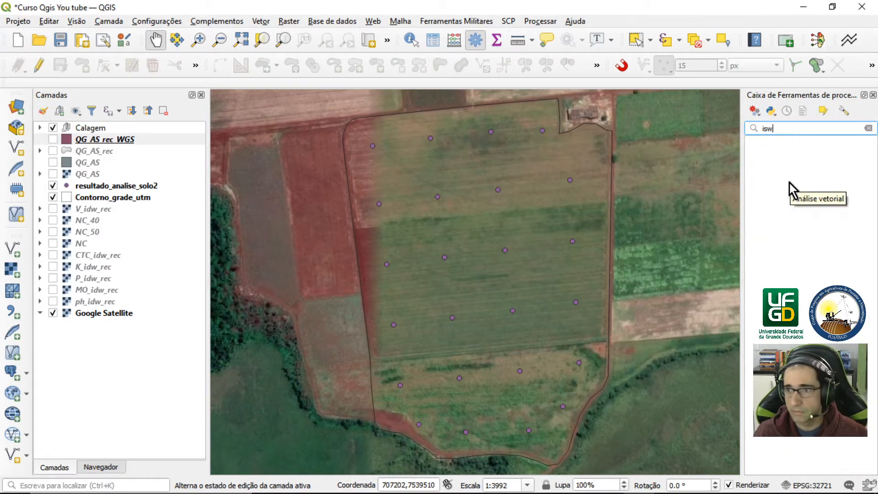
key(BackSpace)
key(BackSpace)
text(dw)
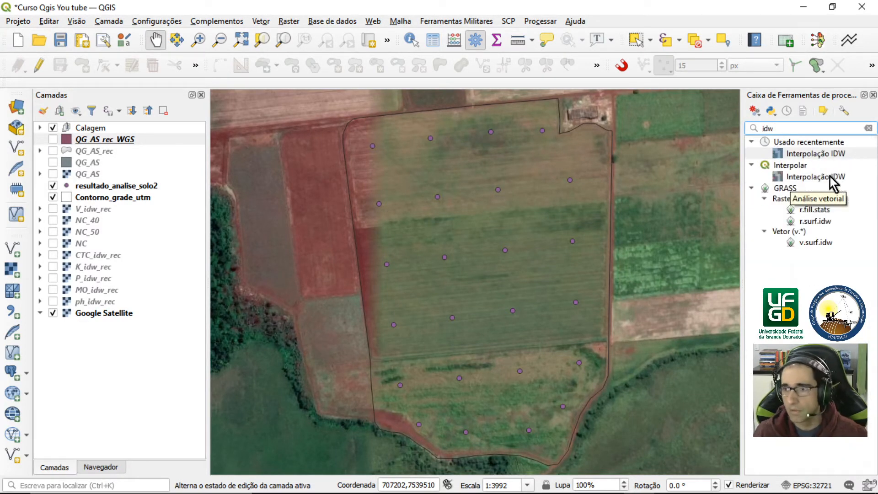
double_click(827, 156)
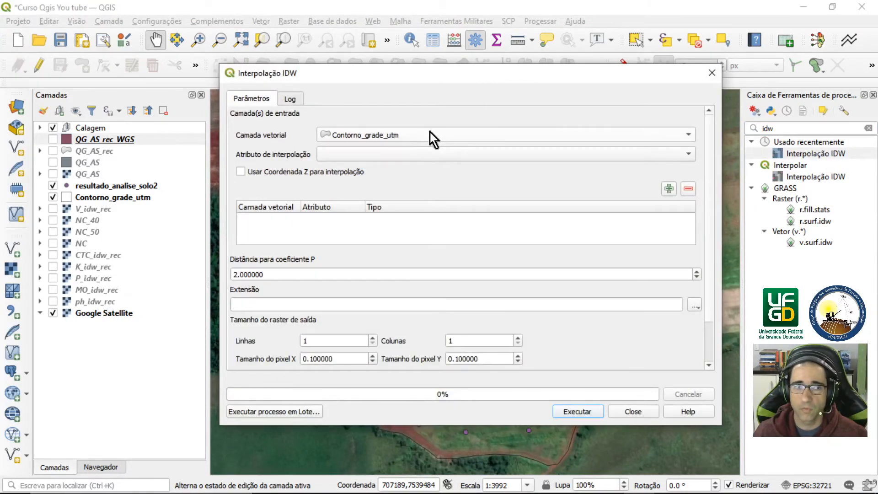
click(430, 132)
click(411, 269)
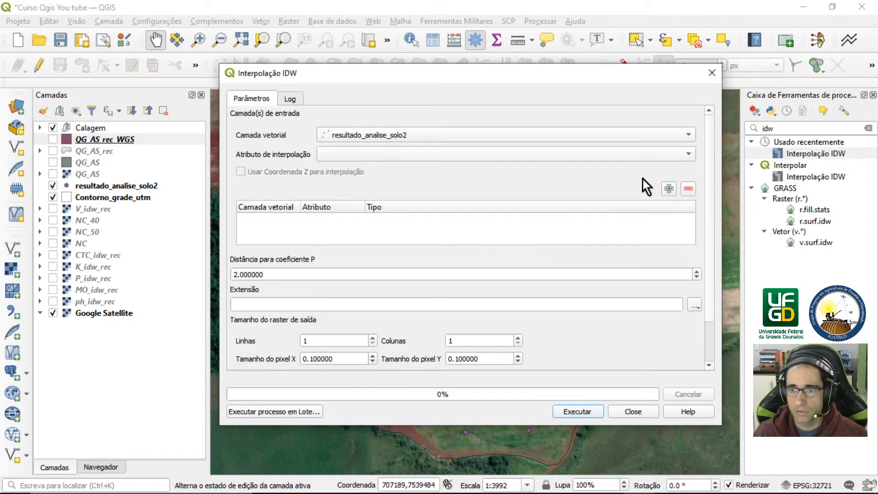
click(690, 153)
click(385, 395)
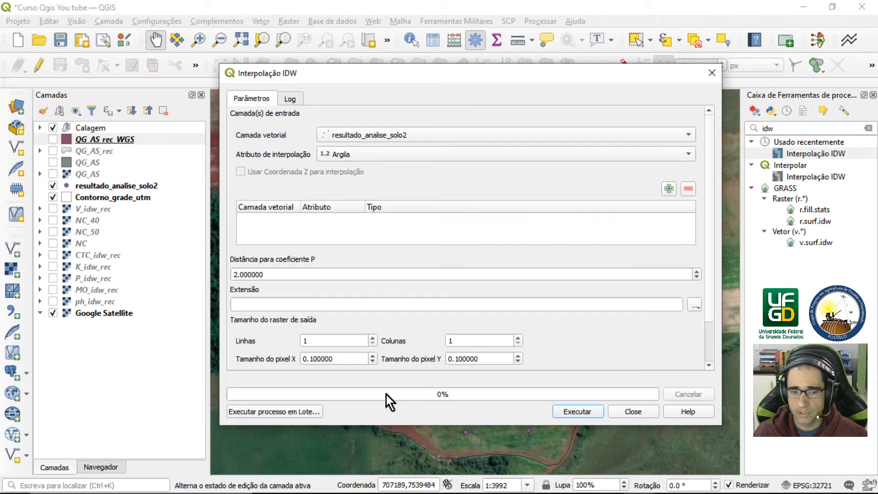
click(669, 189)
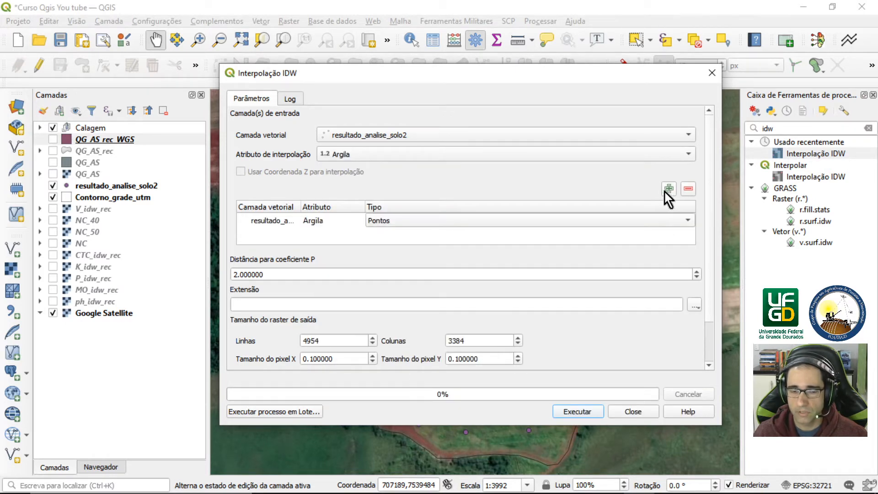
Take the interpolation extent from the Contorno_grade_utm layer and set the output pixel size to 10.
click(696, 307)
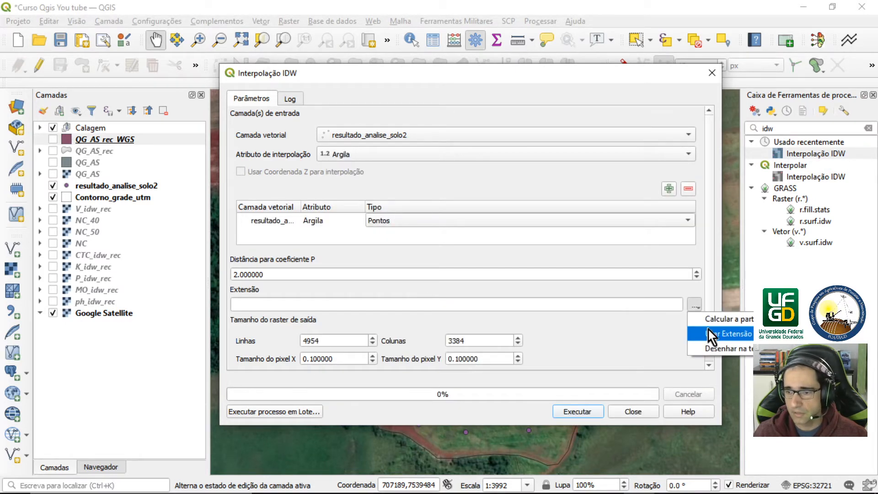
mouse_move(709, 322)
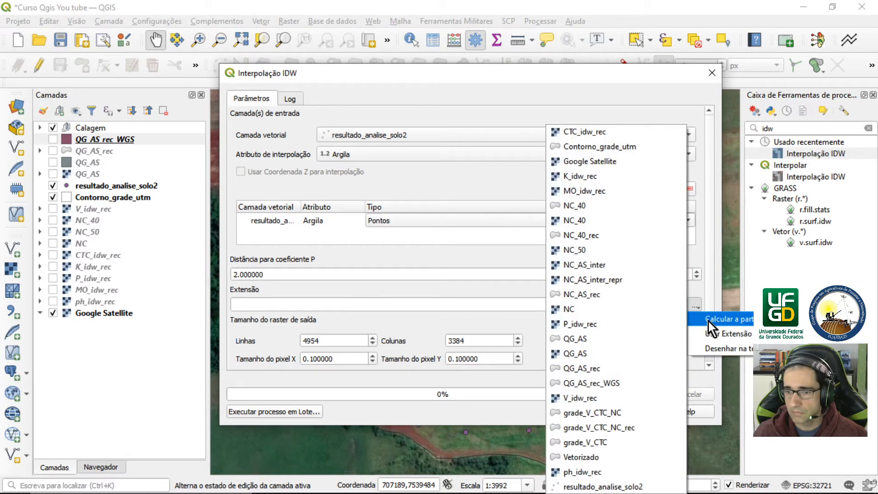
click(618, 145)
drag(350, 352, 287, 358)
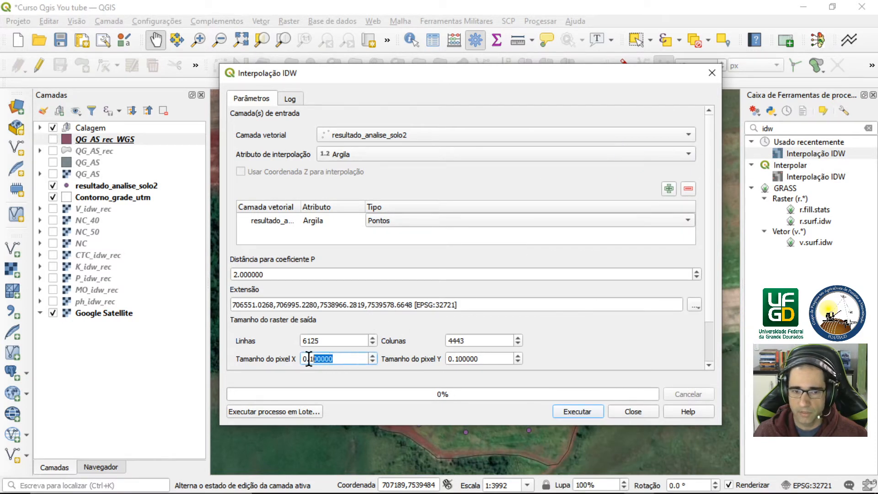
text(10)
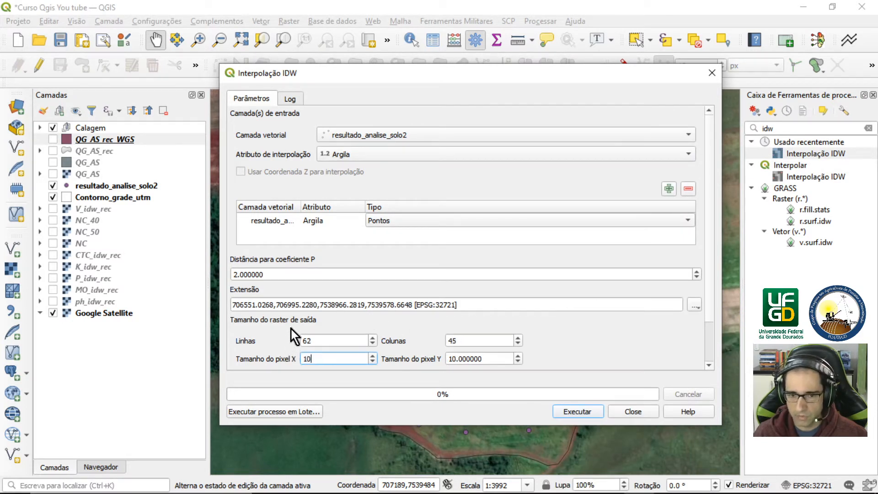
click(592, 333)
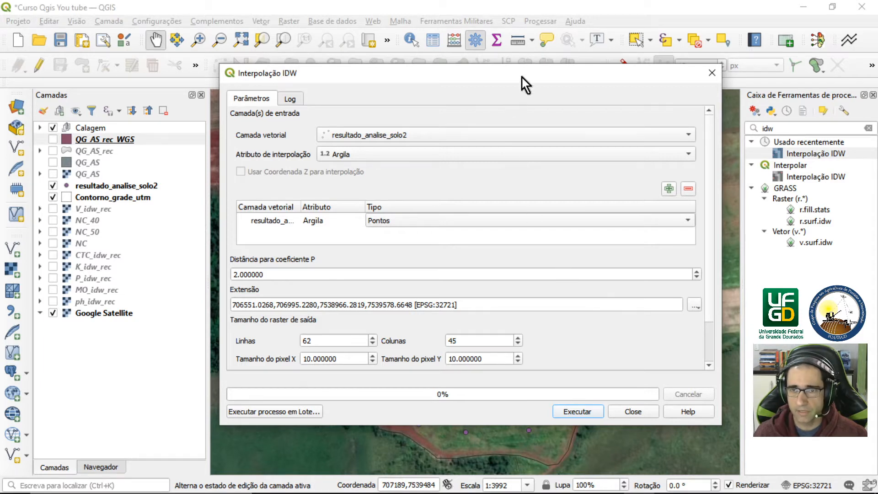
drag(522, 77, 511, 82)
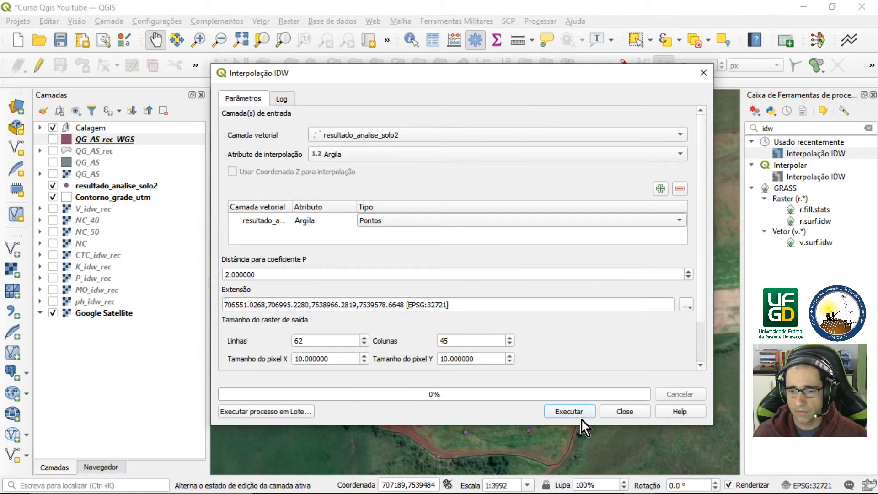
Save the interpolated raster as a TIF file named Argila, run the IDW interpolation and close the tool.
scroll(579, 339, down, 2)
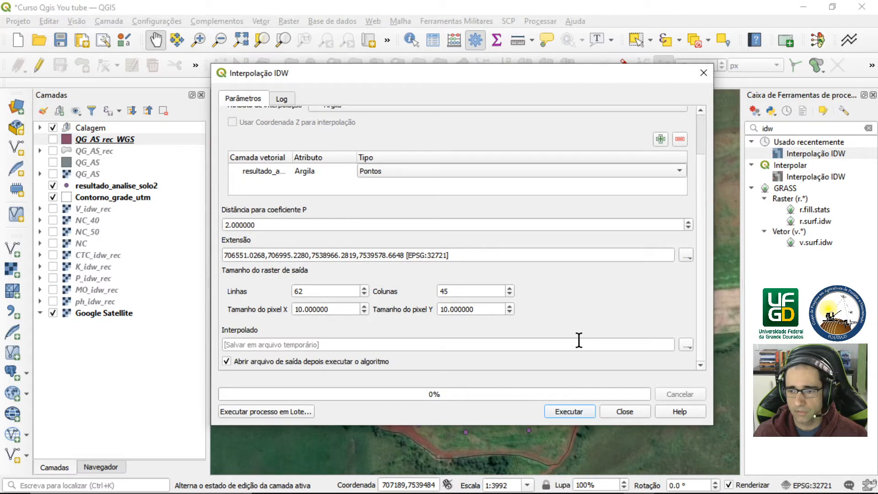
click(687, 346)
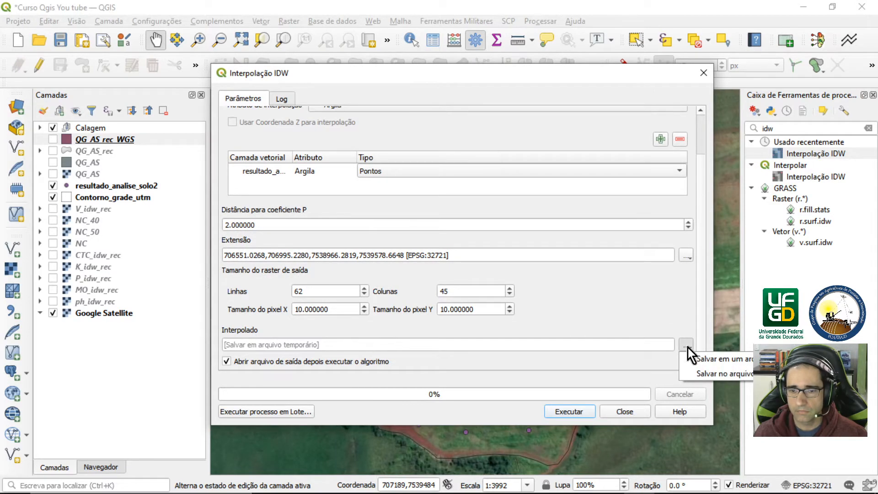
click(708, 373)
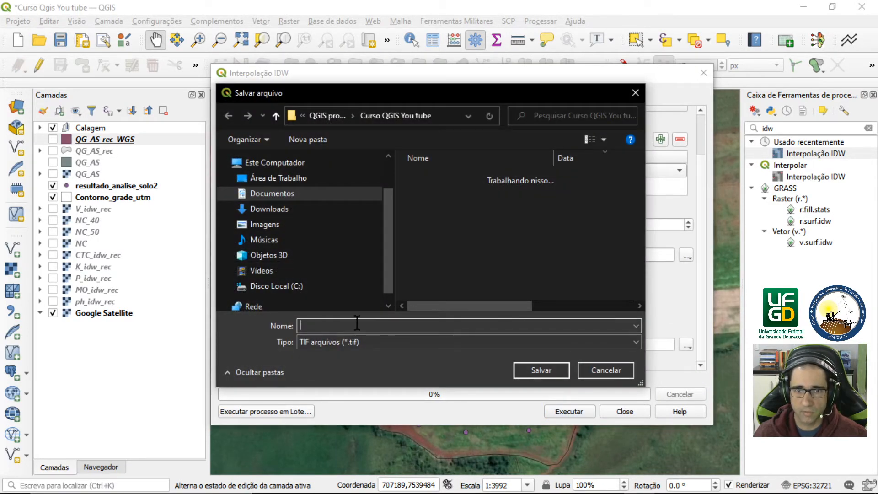
text(Argila)
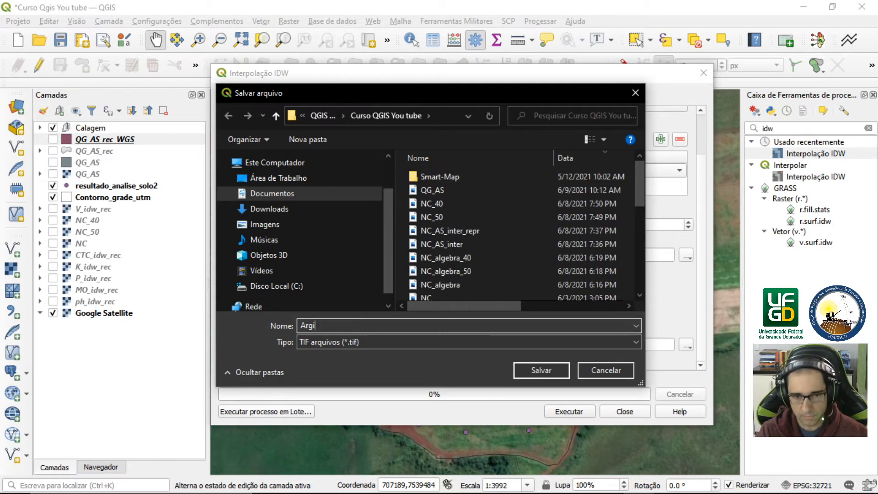
click(542, 370)
click(576, 412)
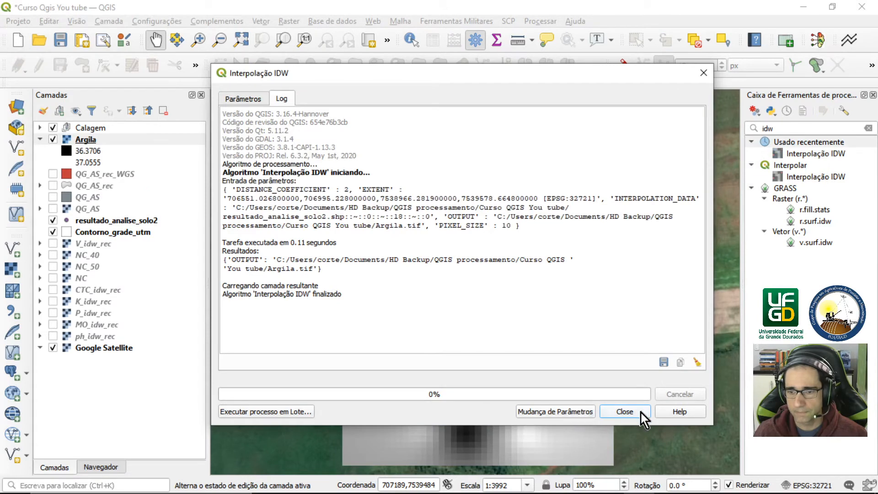
click(625, 412)
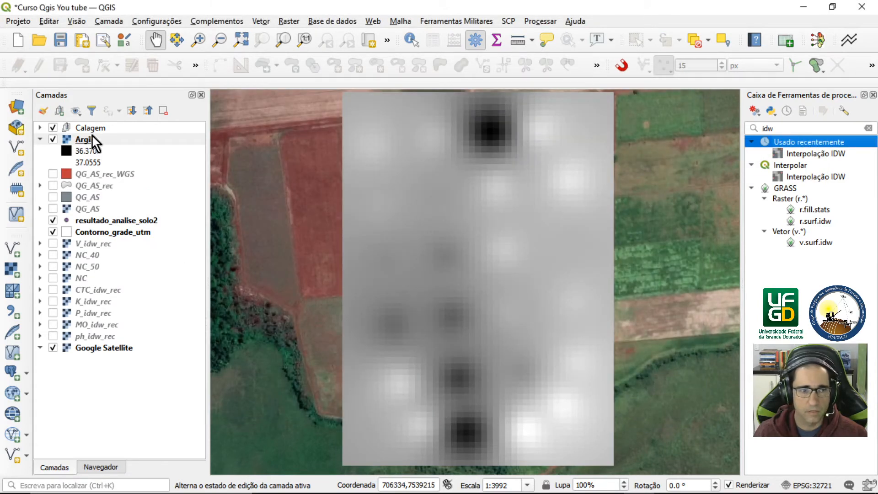
Move the Argila raster directly below Contorno_grade_utm in the layer order and select it.
drag(90, 138, 85, 242)
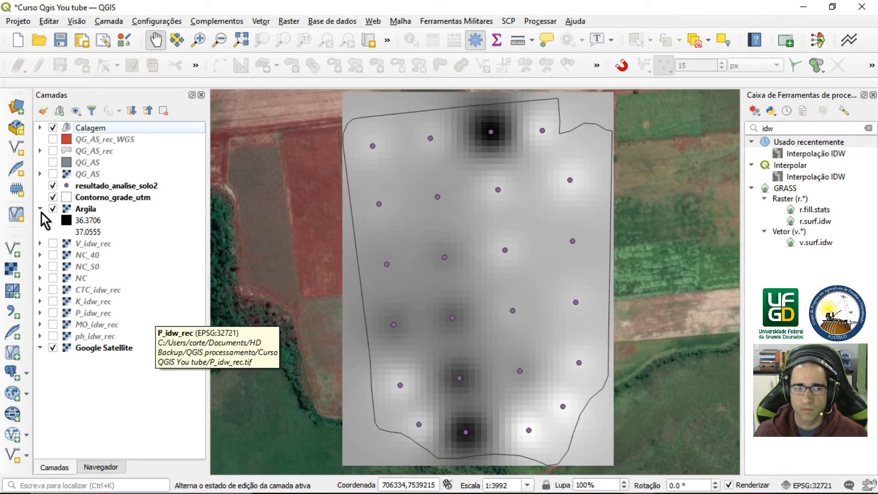
click(91, 211)
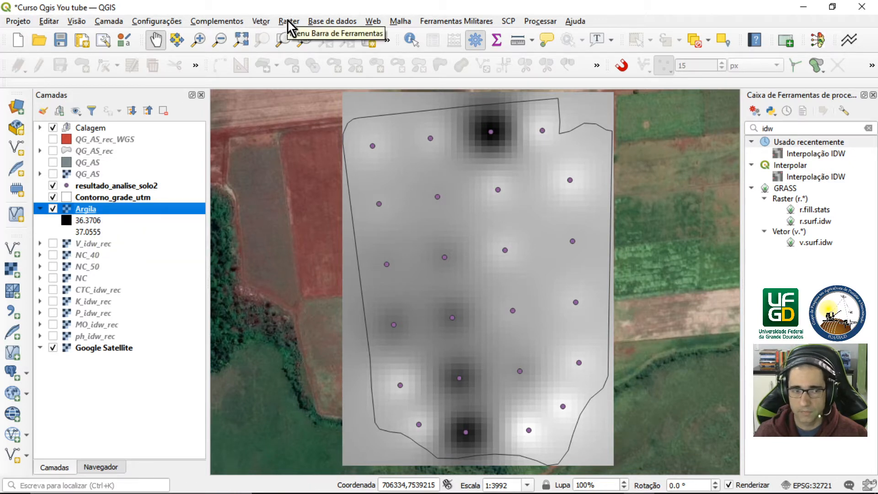
Expand the Calagem group, show the grade_V_CTC layer and examine its attribute table.
click(40, 127)
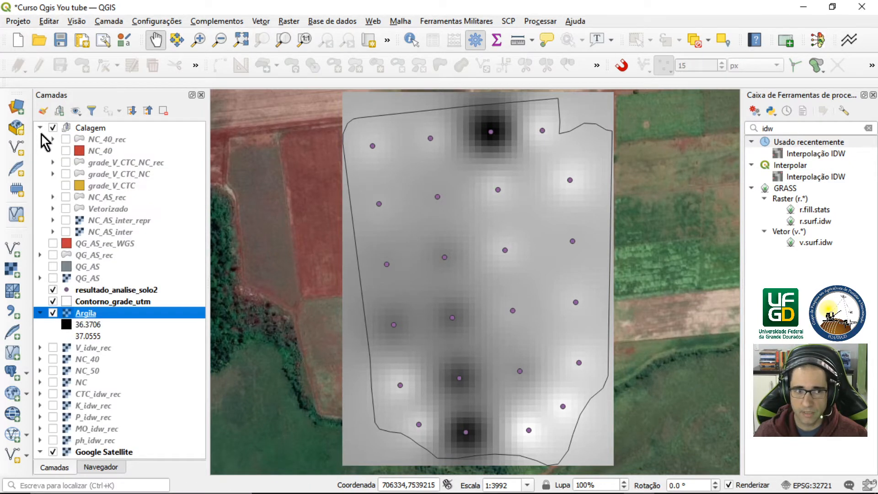
click(105, 186)
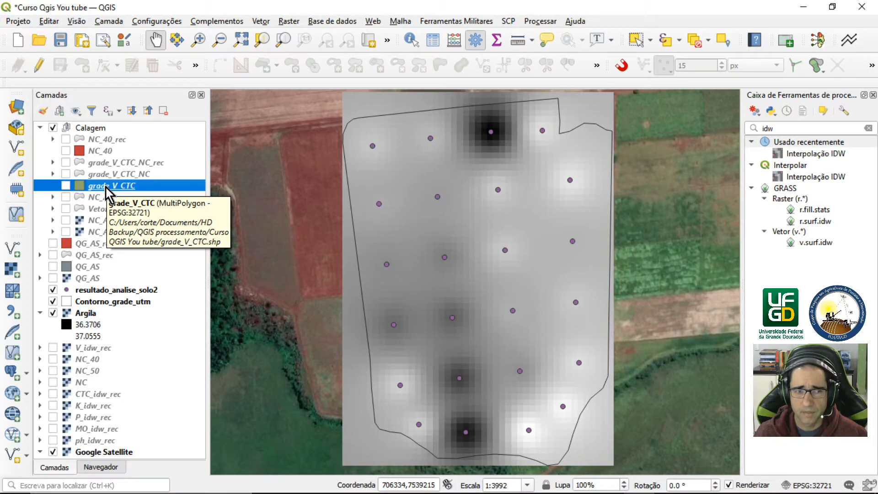
click(66, 185)
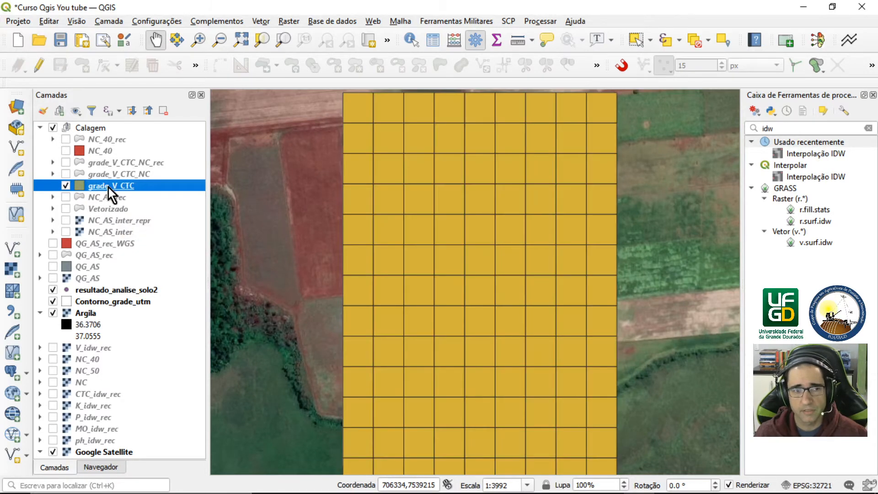
click(433, 41)
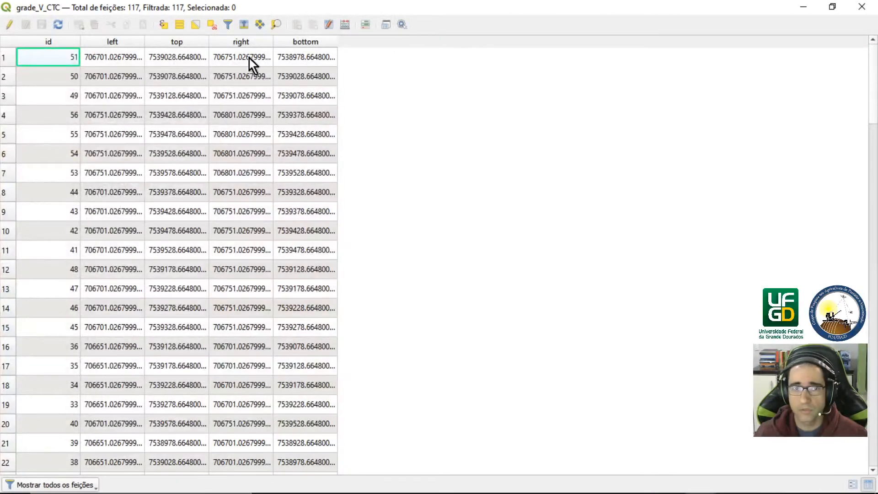
click(806, 7)
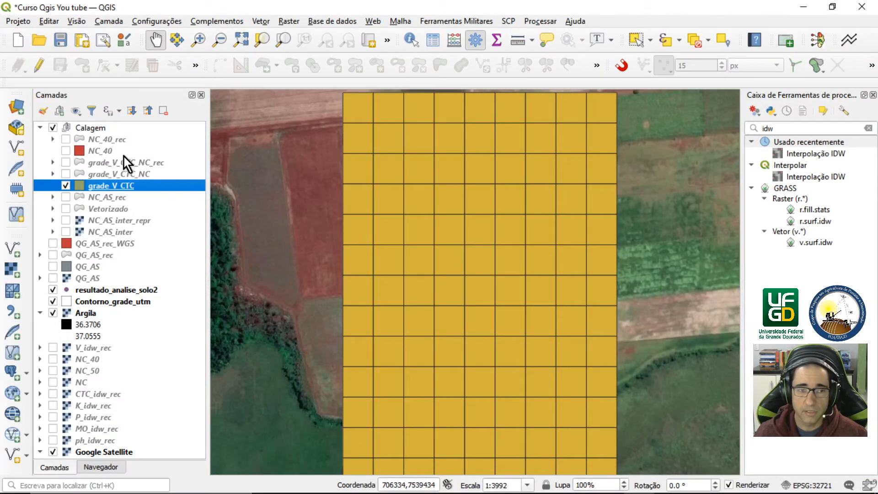
Show the grade_V_CTC_NC layer and examine the fields in its attribute table.
click(65, 174)
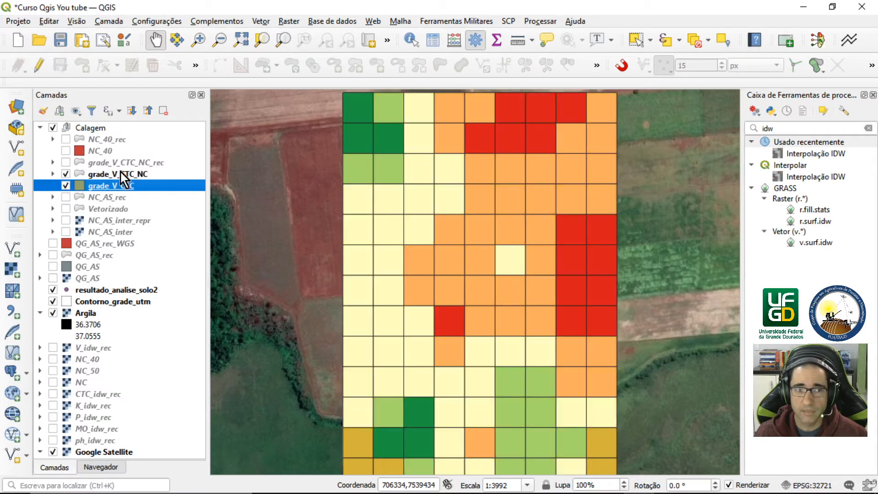
click(431, 40)
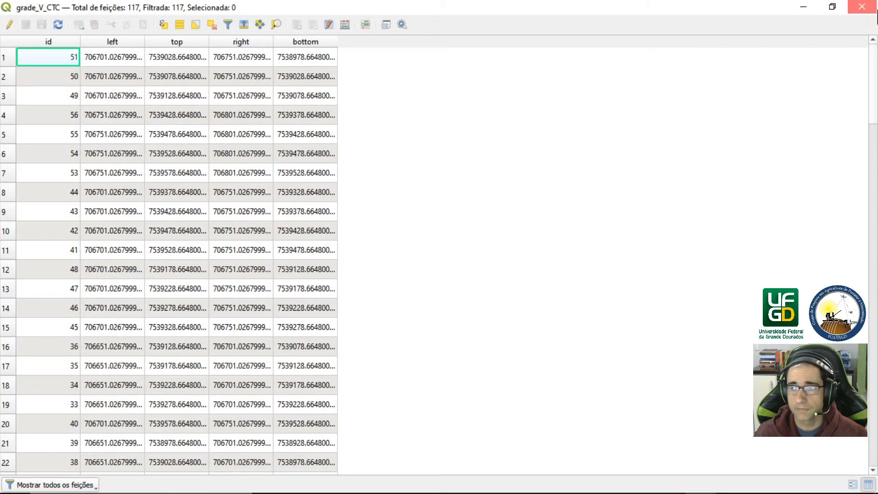
click(859, 8)
click(107, 174)
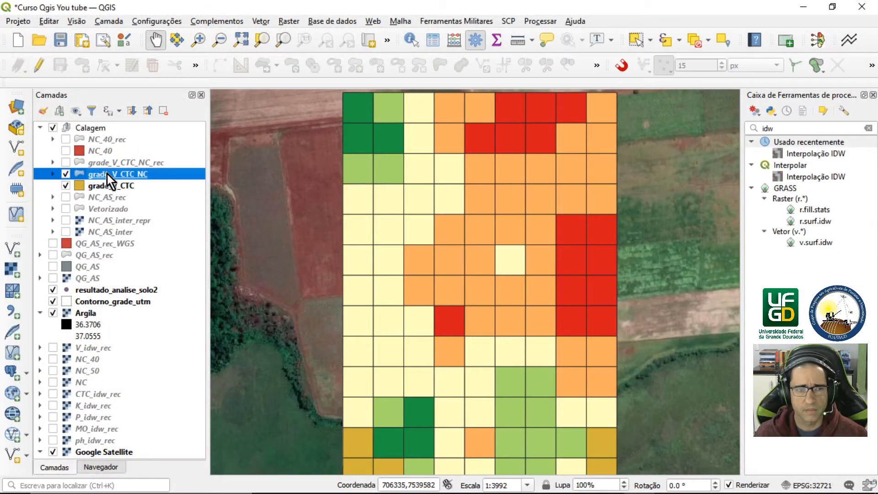
click(433, 43)
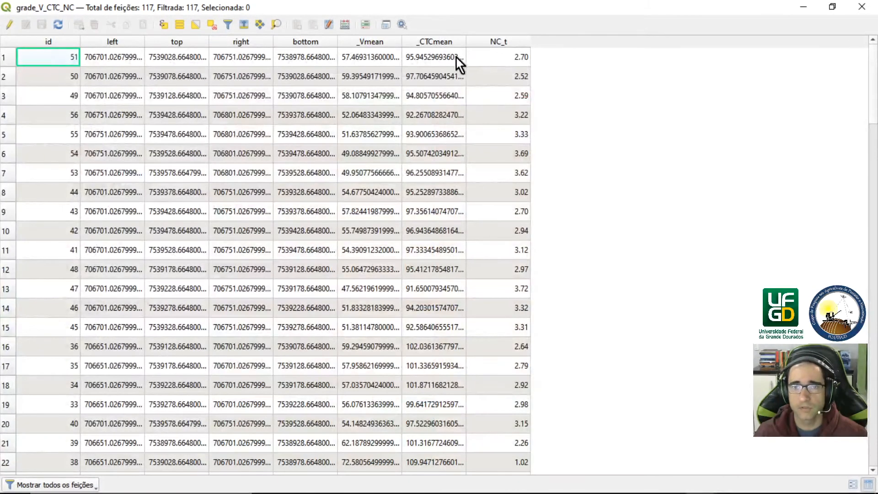
click(862, 7)
Collapse the Argila legend, select that raster and hide the grade_V_CTC_NC and grade_V_CTC layers.
click(127, 186)
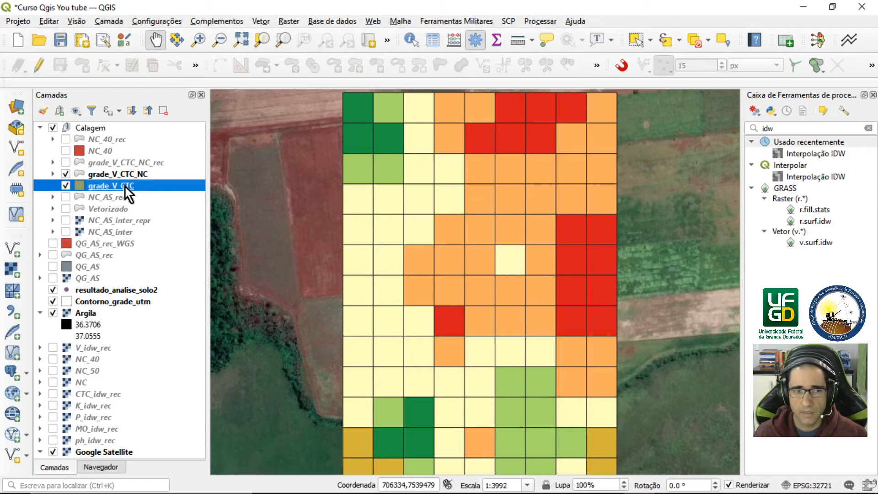
click(40, 314)
click(83, 314)
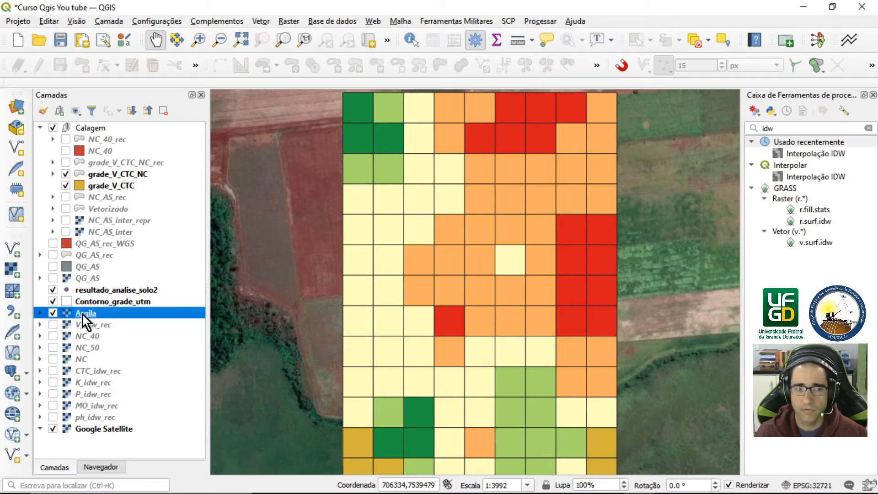
click(759, 130)
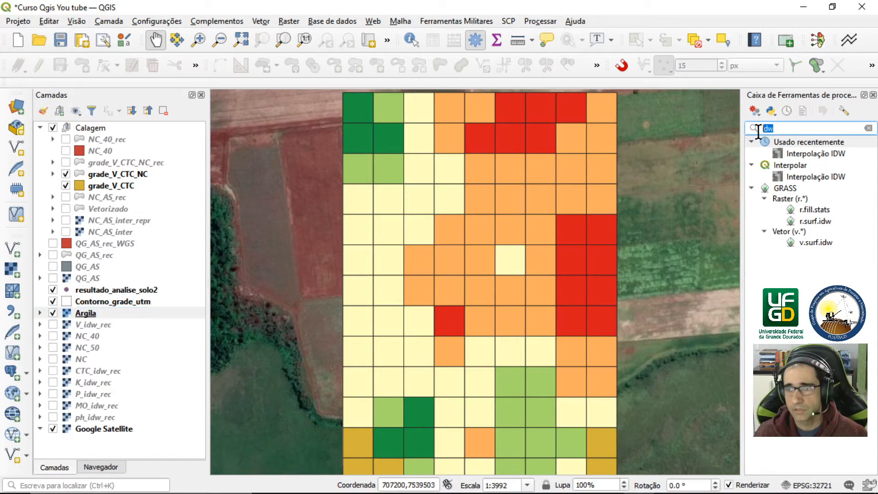
click(66, 175)
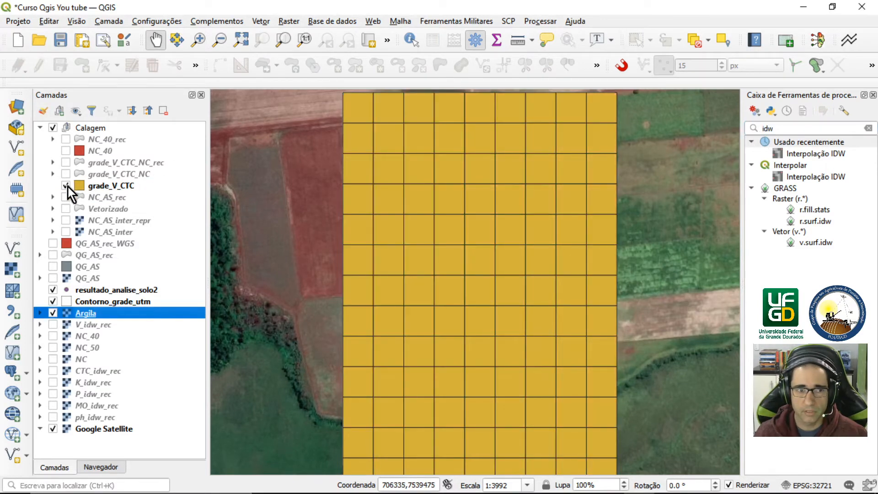
click(66, 186)
Search the processing toolbox for "zon" and open the Estatísticas zonais tool.
click(790, 128)
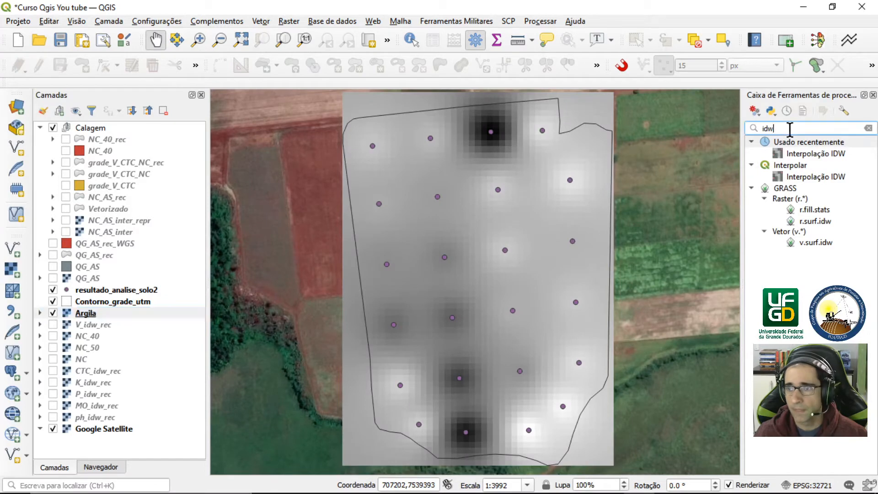
drag(790, 128, 760, 137)
text(zinal)
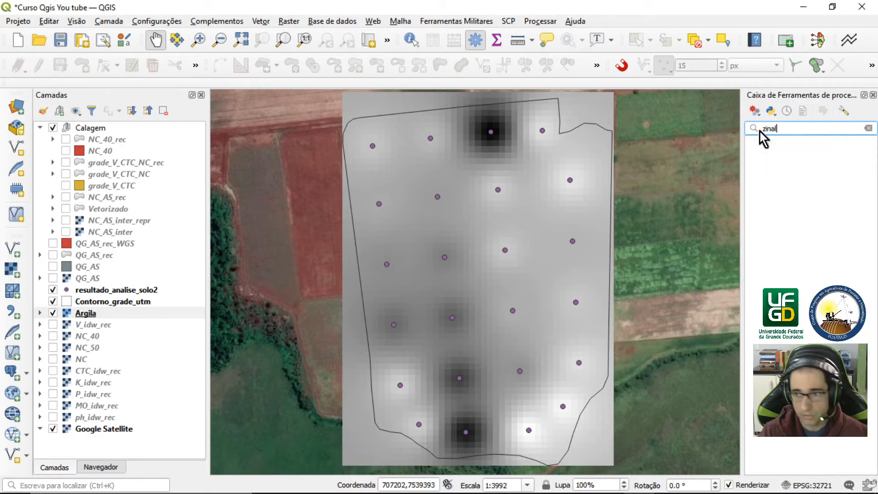
key(BackSpace)
key(BackSpace)
key(BackSpace)
key(BackSpace)
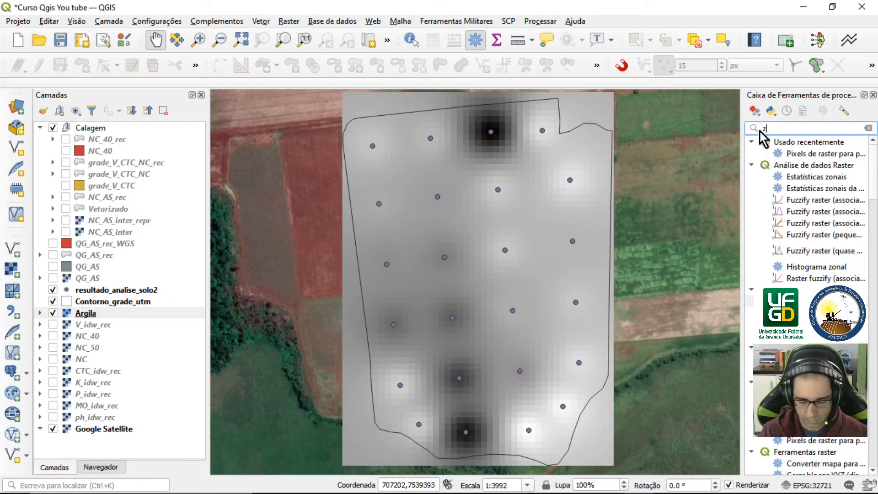
text(inal)
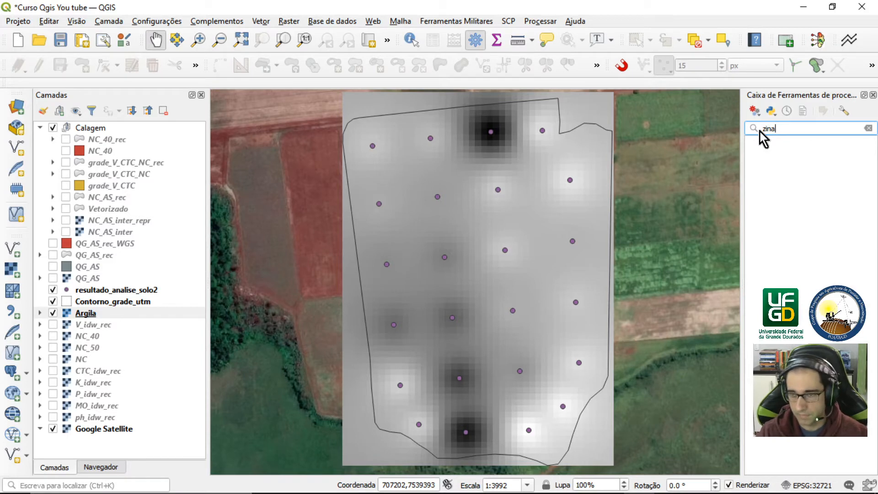
key(BackSpace)
key(BackSpace)
key(BackSpace)
key(BackSpace)
text(ol)
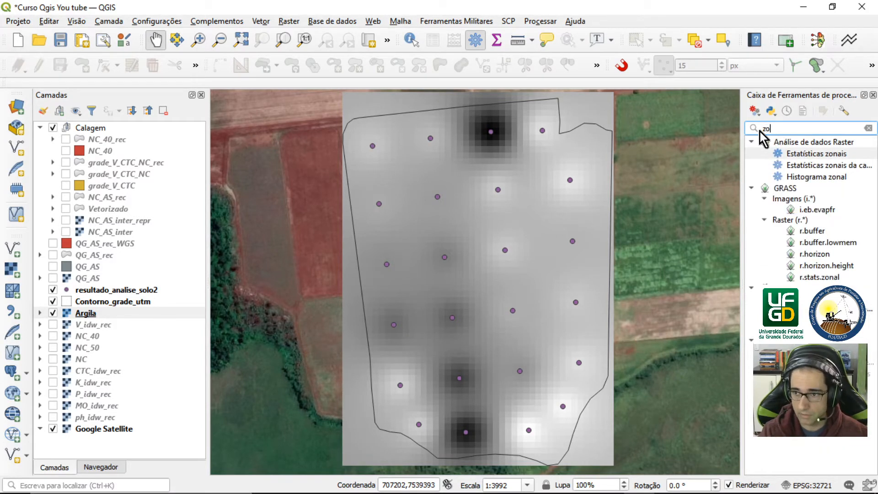
key(BackSpace)
text(n)
double_click(814, 157)
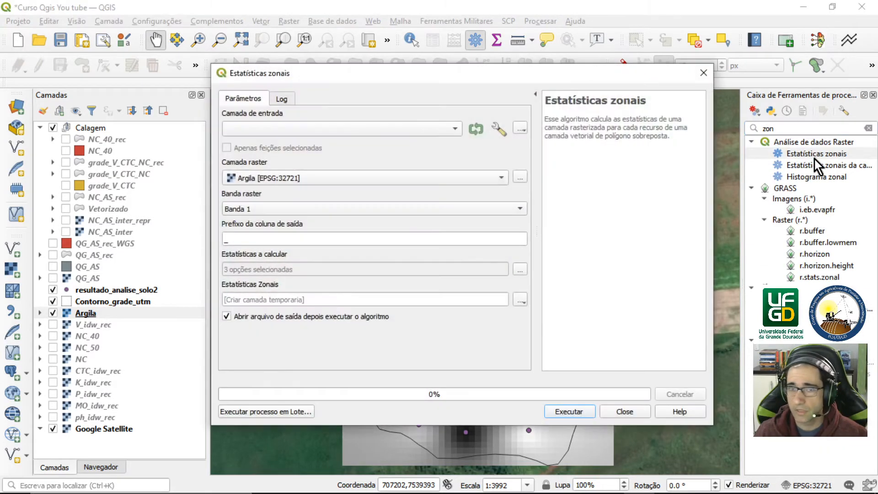
Set grade_V_CTC as the input layer for the Argila raster statistics and the output column prefix to _Argila.
click(372, 134)
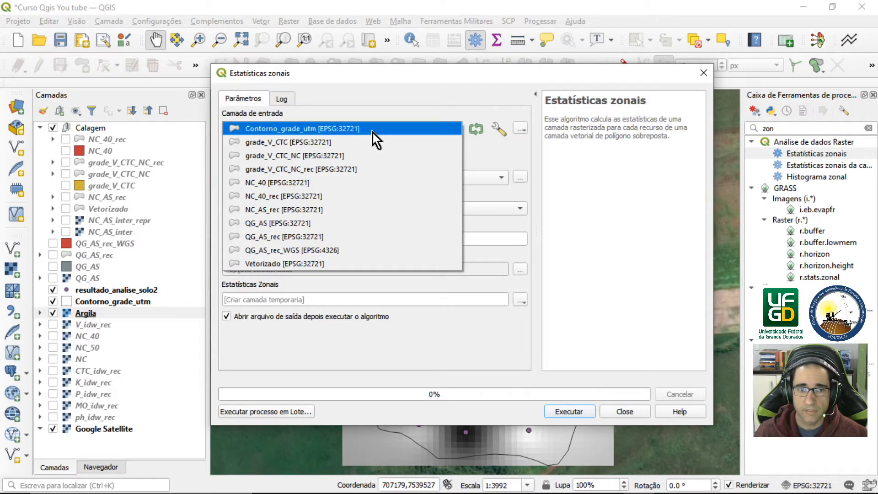
click(281, 142)
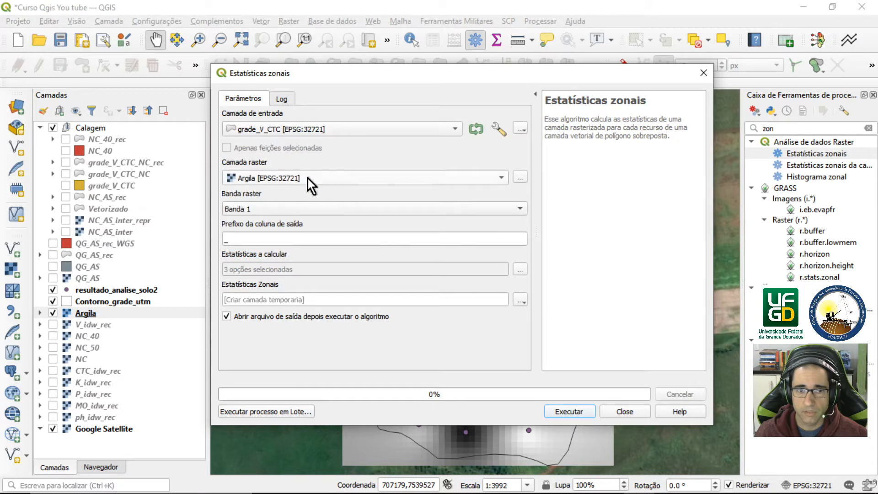
click(268, 237)
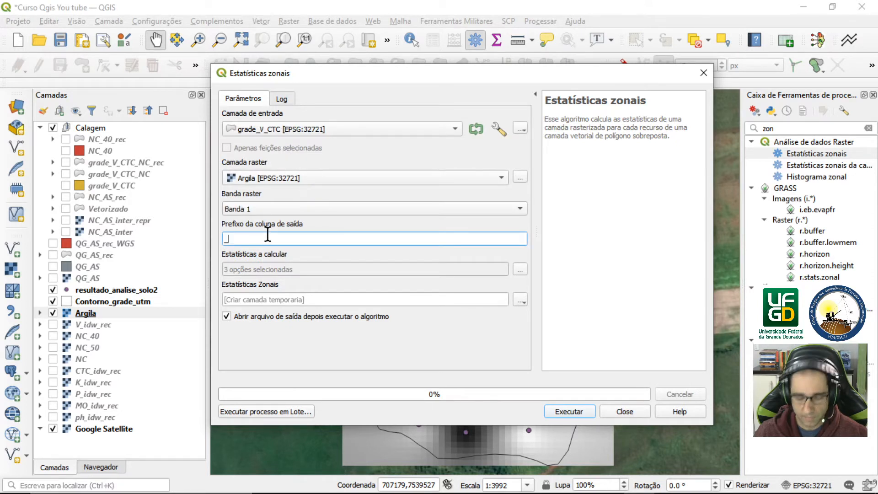
text(Argila)
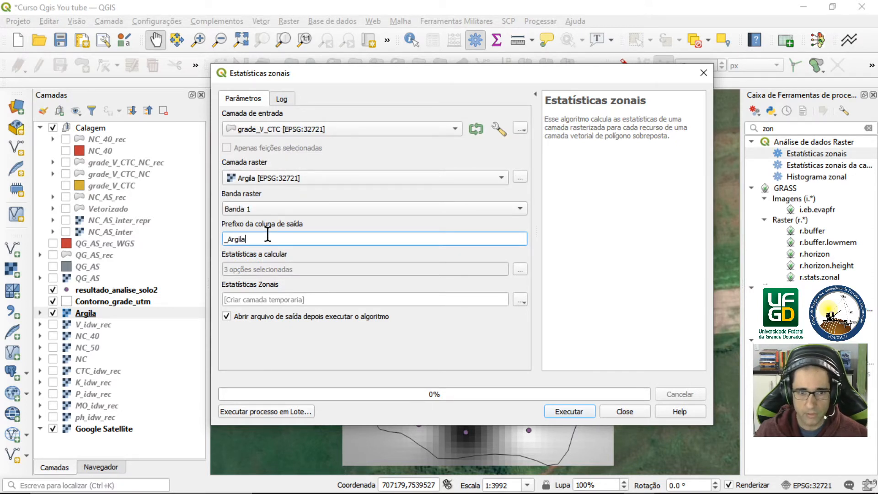
Exclude Contagem and Soma from the statistics to calculate, keeping only Média.
click(517, 269)
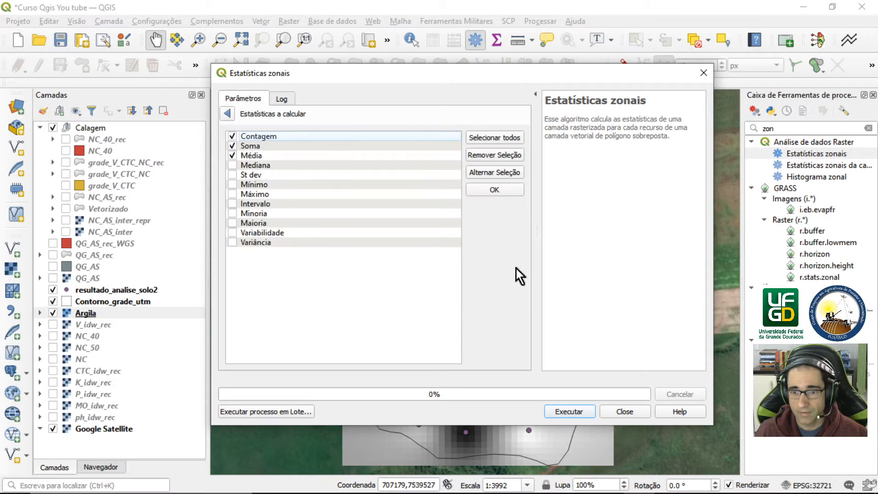
click(233, 137)
click(236, 147)
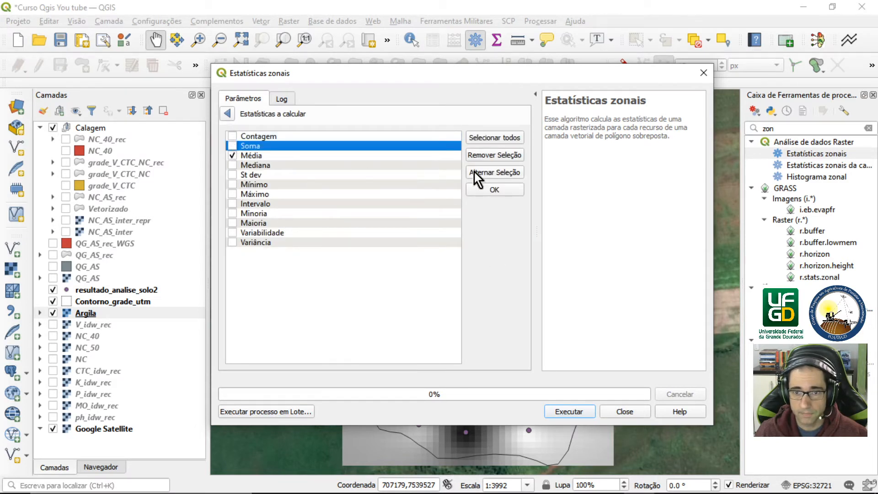
click(505, 189)
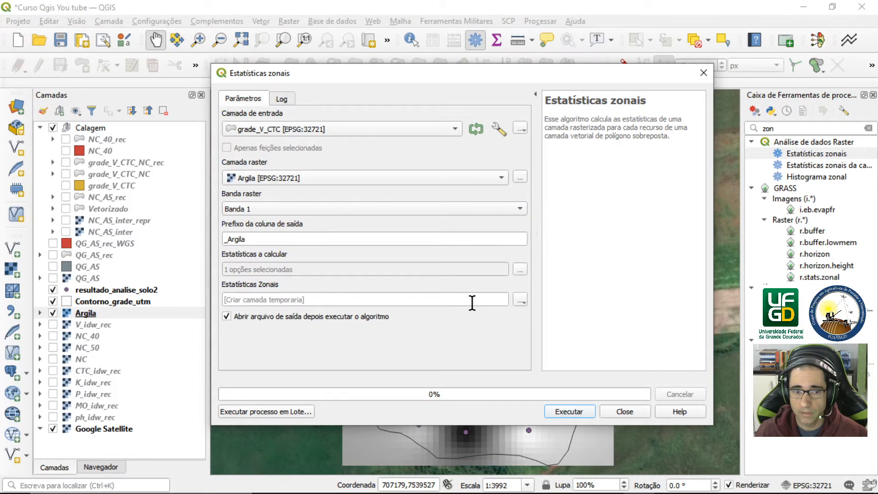
Save the zonal statistics output as an SHP file named grade_argila, run the algorithm and close the tool.
click(519, 301)
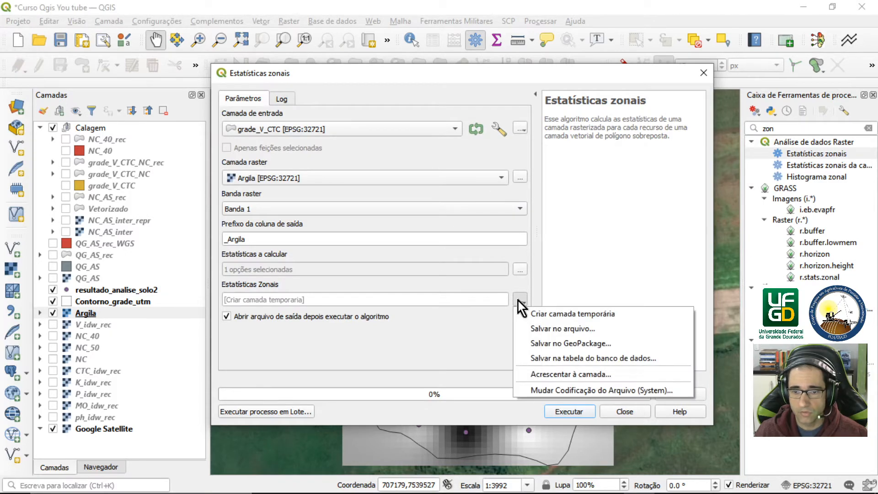
click(542, 328)
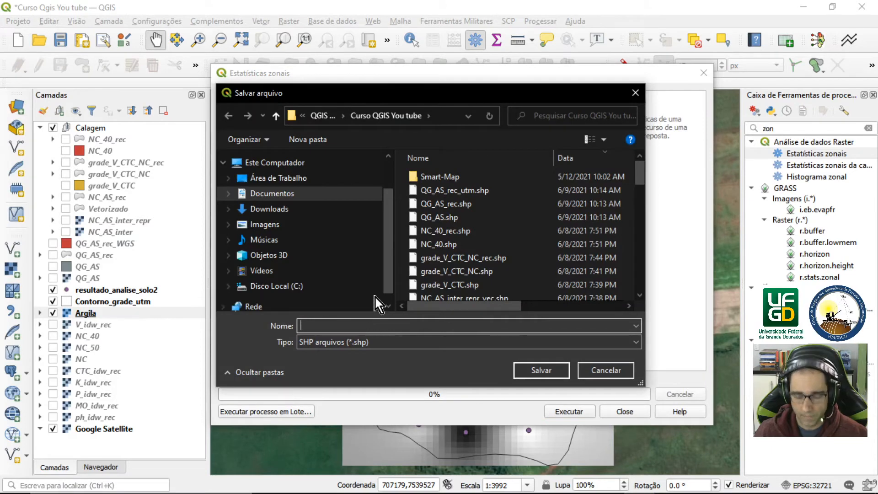
text(grade)
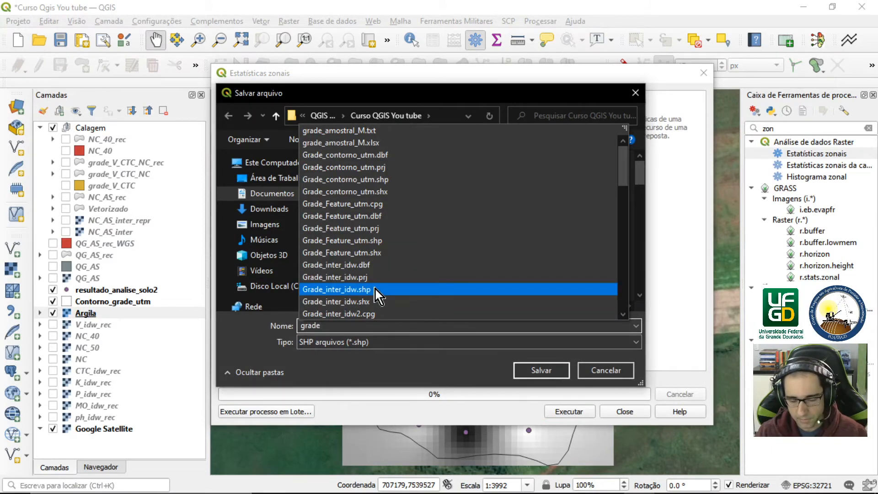
text(_argila)
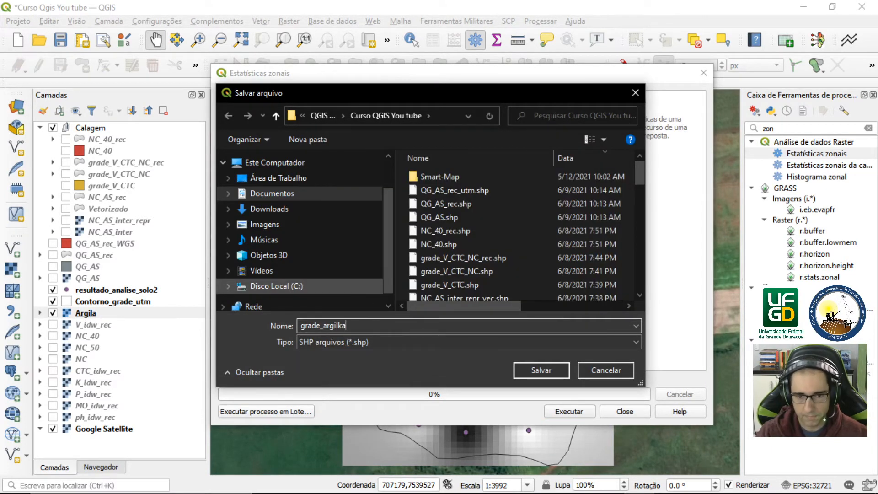
key(BackSpace)
text(a)
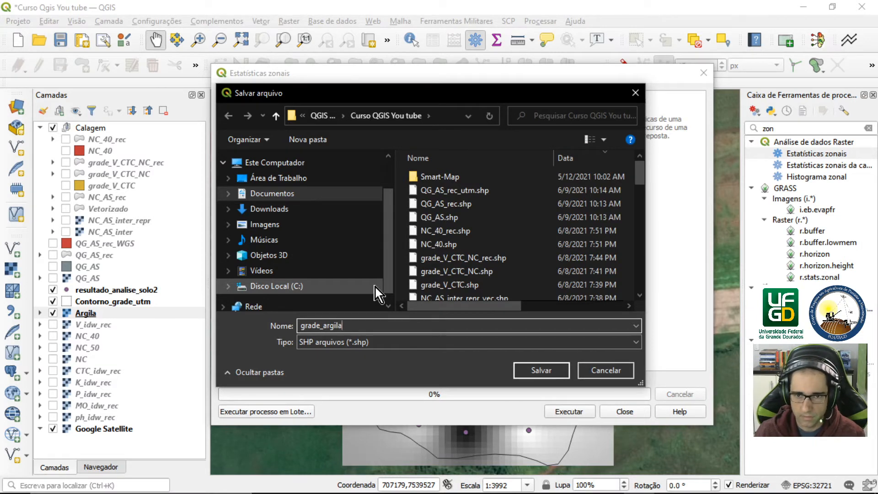
click(542, 370)
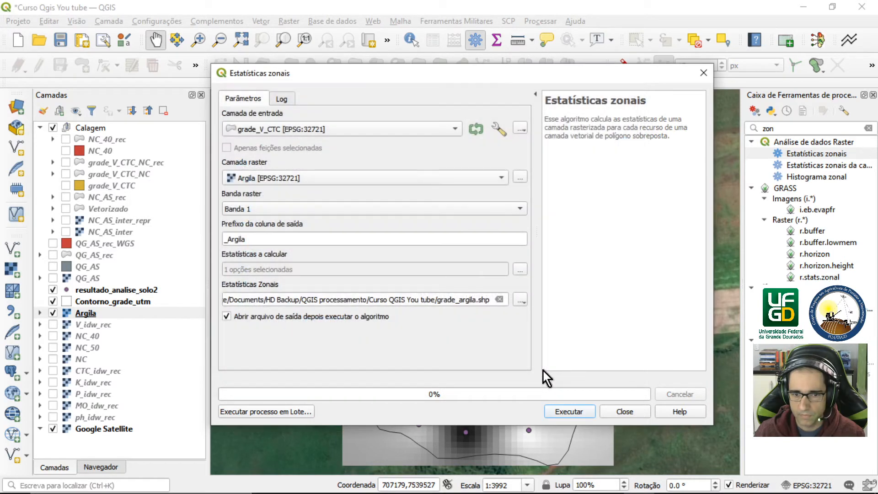
click(567, 411)
click(625, 412)
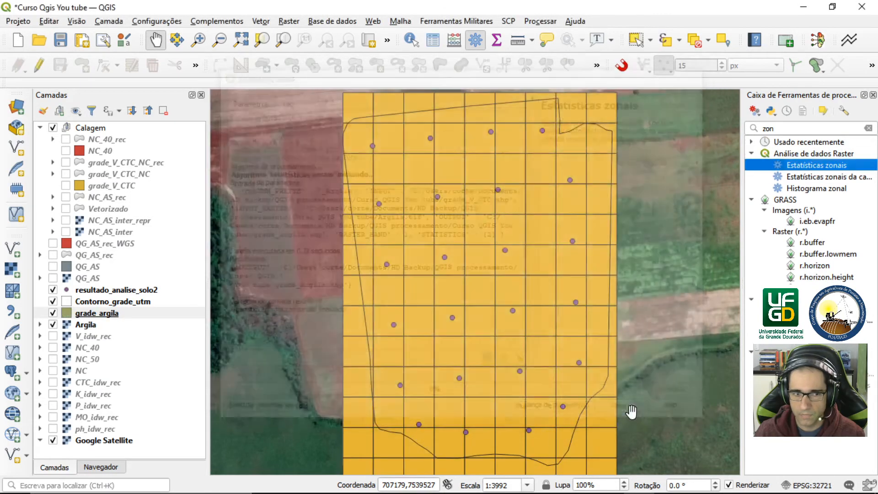
Open the attribute table of the grade_argila layer to examine the mean clay value of each grid cell.
click(101, 312)
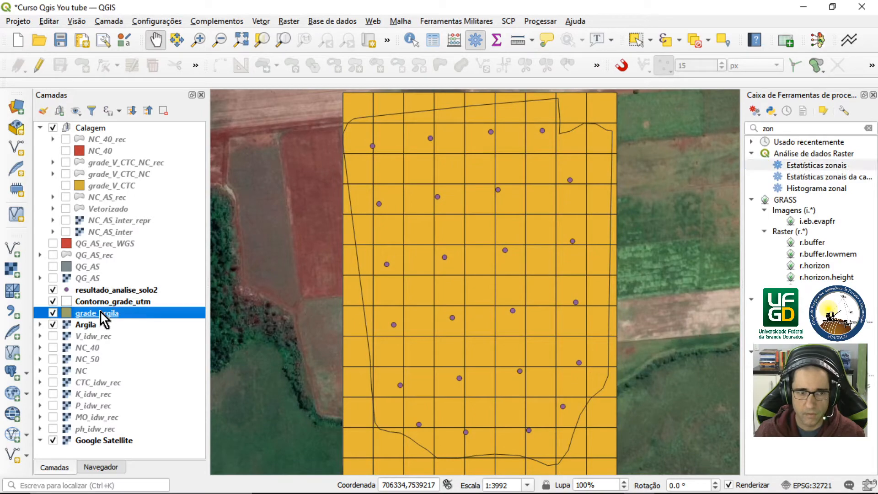
click(438, 39)
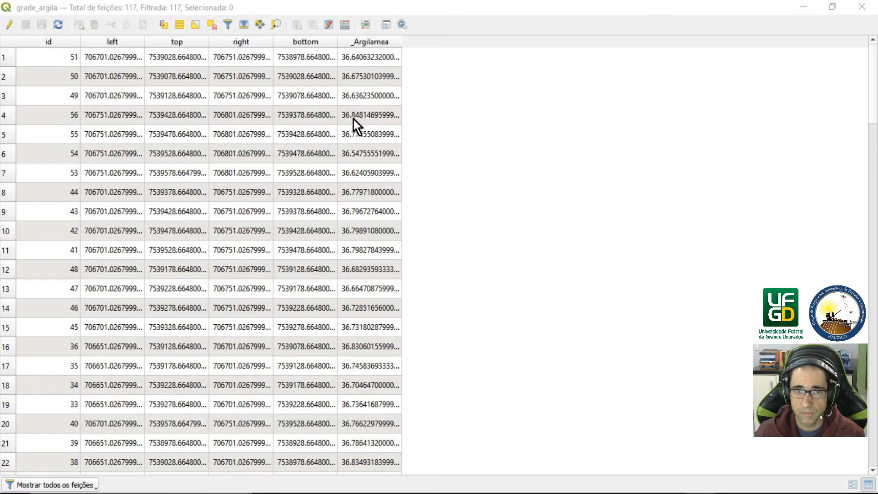
Close the grade_argila attribute table and collapse the Calagem layer group.
click(751, 2)
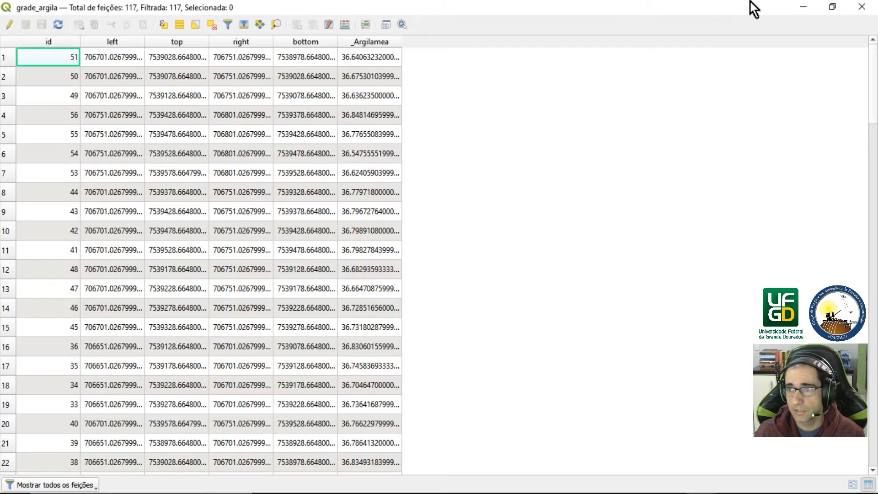
click(867, 7)
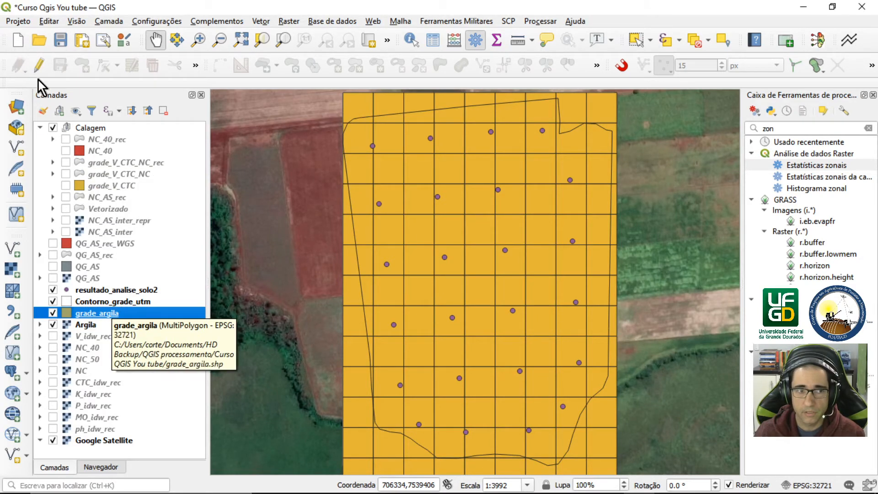
click(40, 129)
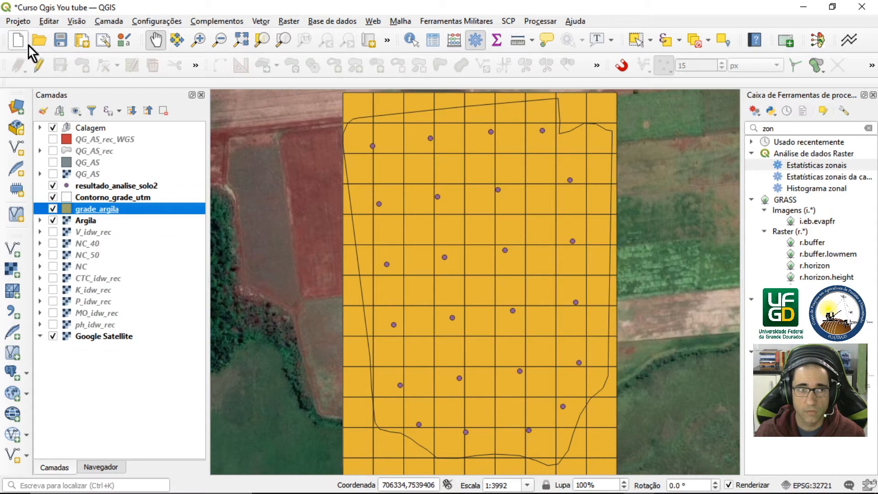
Make the grade_argila attribute table editable and define a new decimal (real) field named QG in the field calculator.
click(438, 43)
click(9, 24)
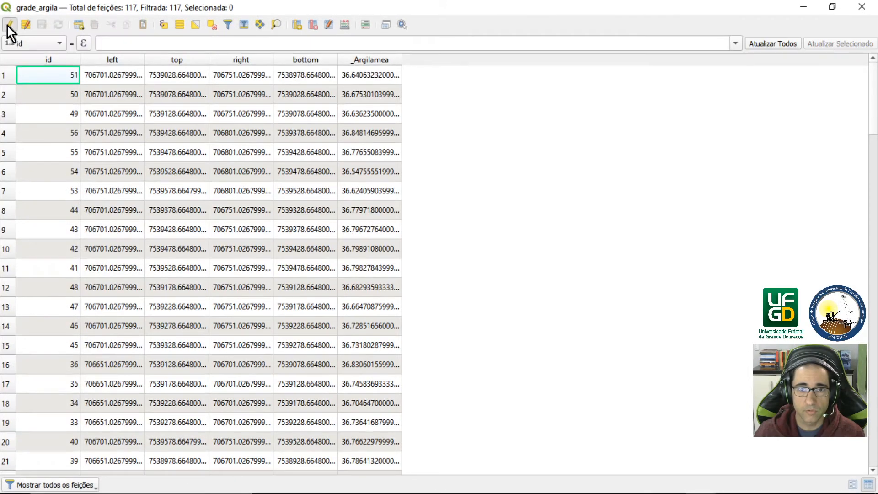
click(346, 25)
click(343, 123)
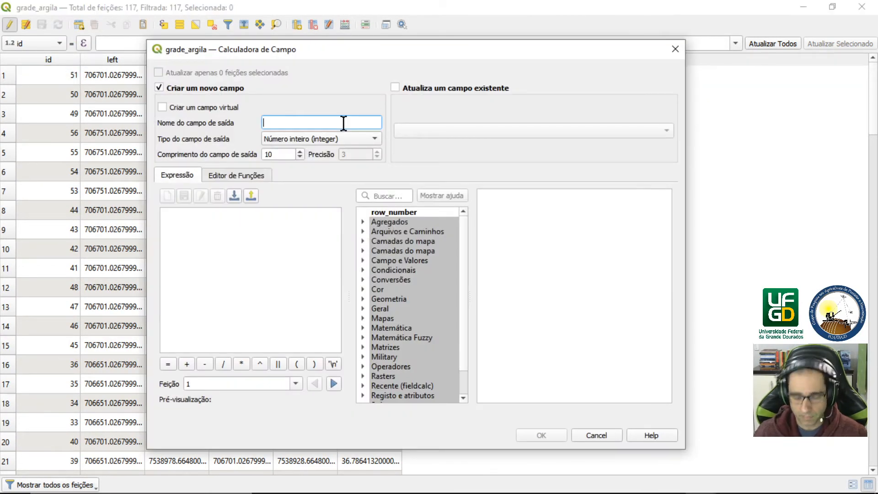
text(QG)
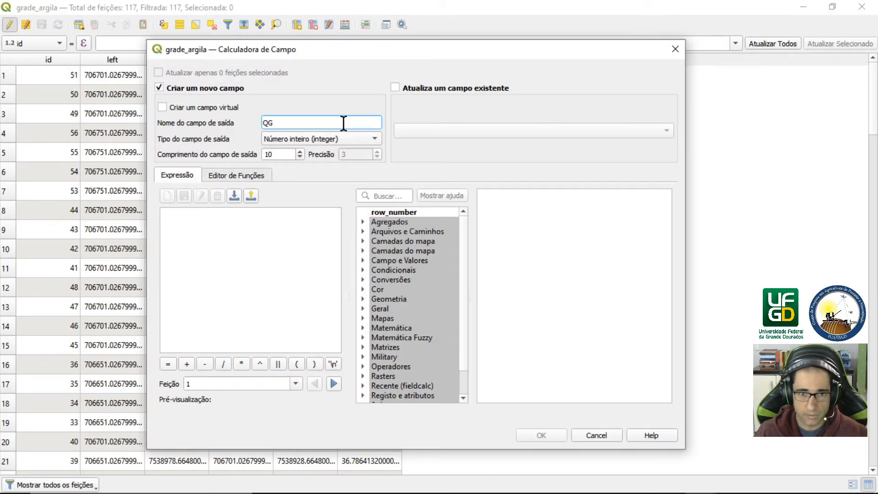
click(353, 140)
click(338, 165)
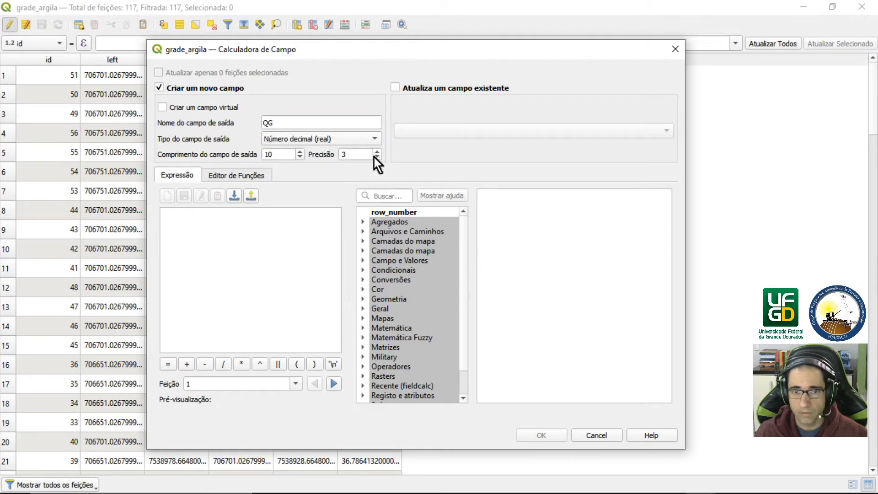
Calculate the QG field with the expression "_Argilamea" *50.
click(363, 260)
double_click(420, 340)
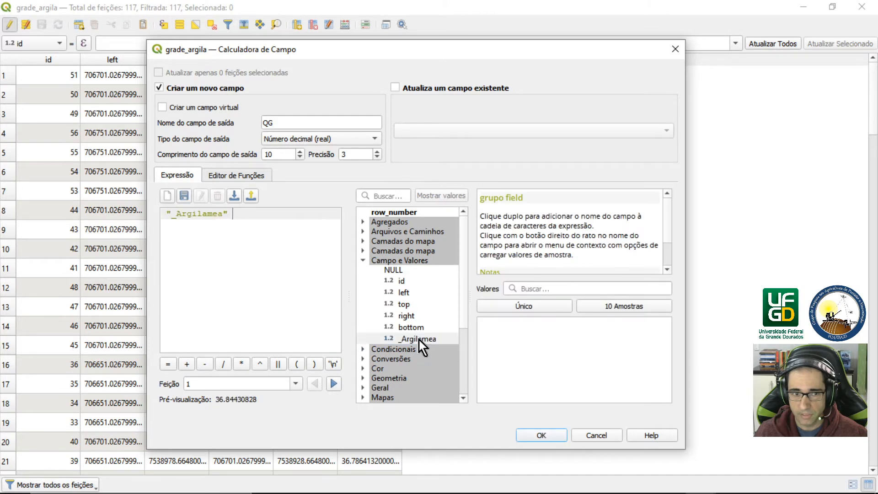
text(*50)
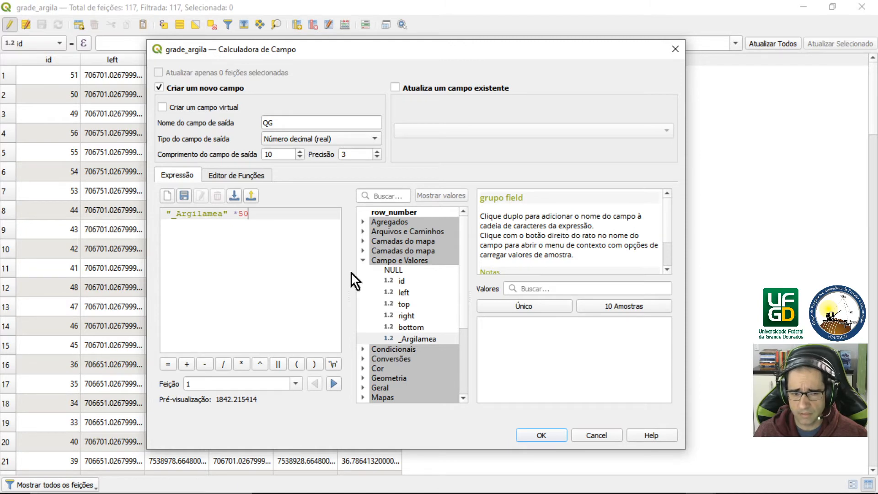
click(539, 434)
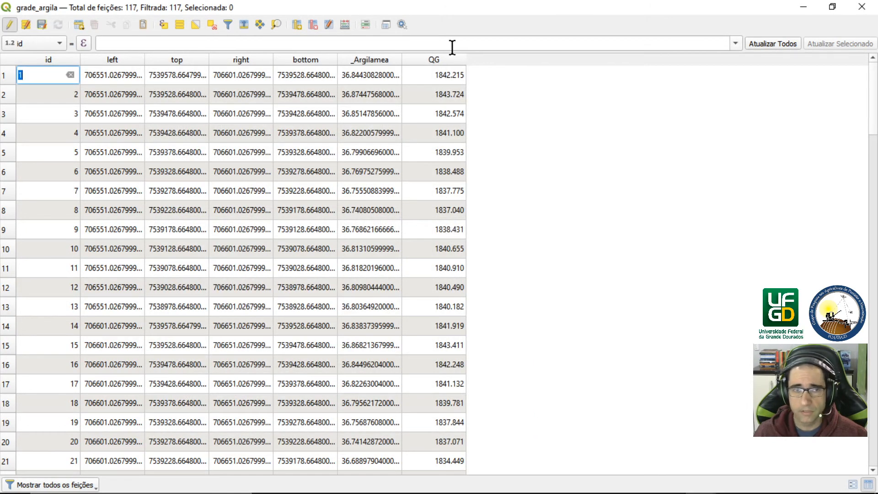
End the editing session of grade_argila, saving its changes, and close the attribute table.
click(12, 26)
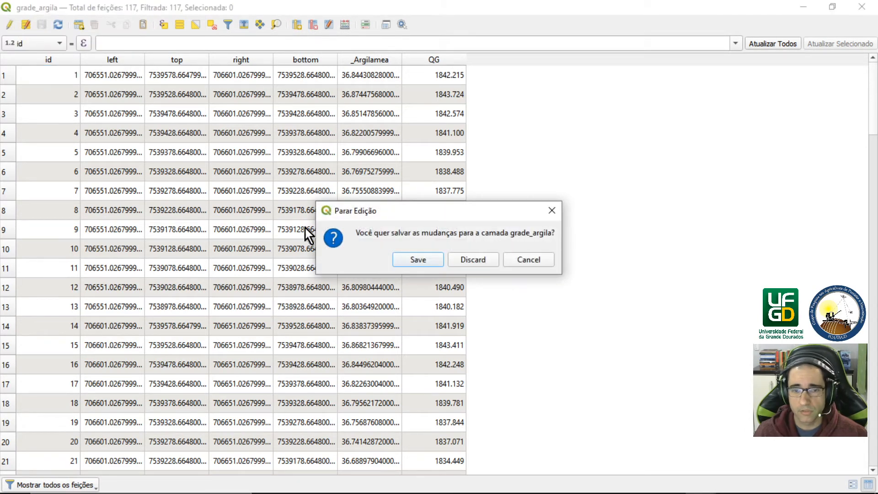
click(405, 259)
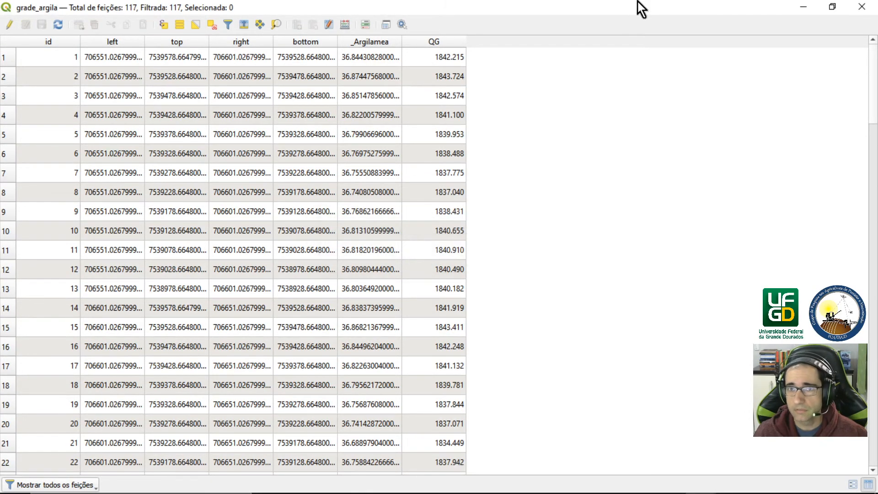
click(869, 5)
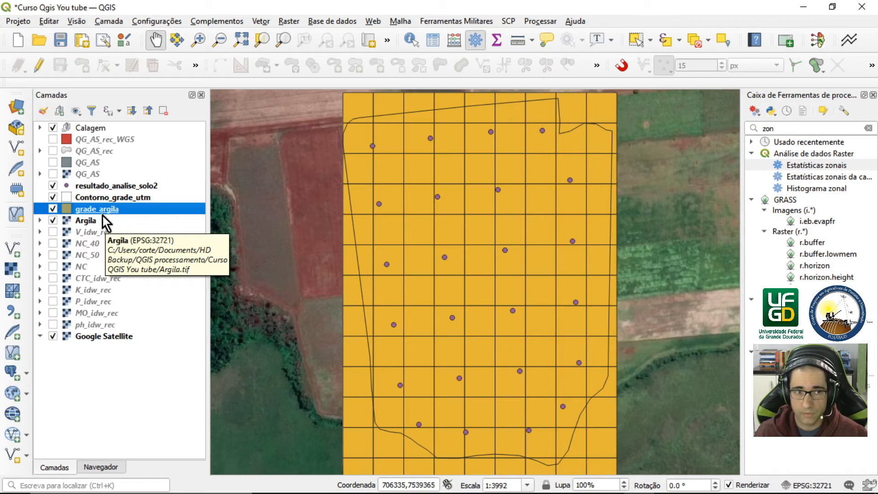
Set up the Recortar vector geoprocessing tool with grade_argila as input and Contorno_grade_utm as the overlay layer.
click(262, 23)
mouse_move(282, 78)
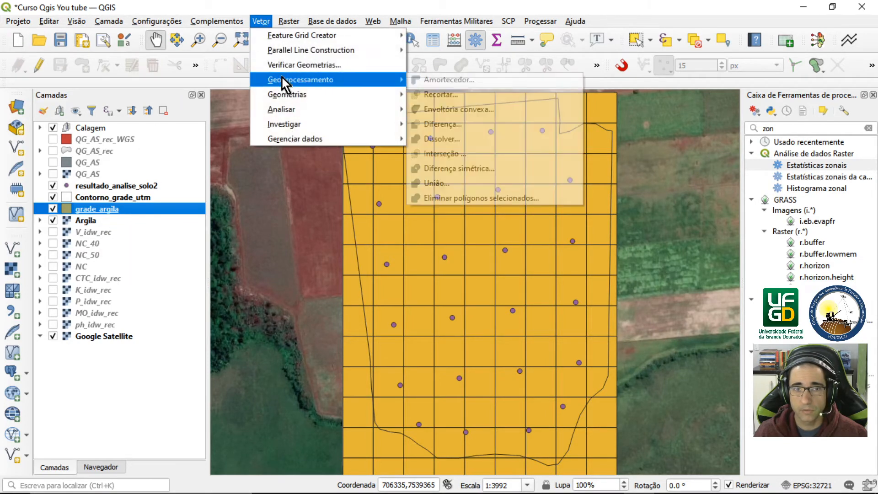
click(458, 97)
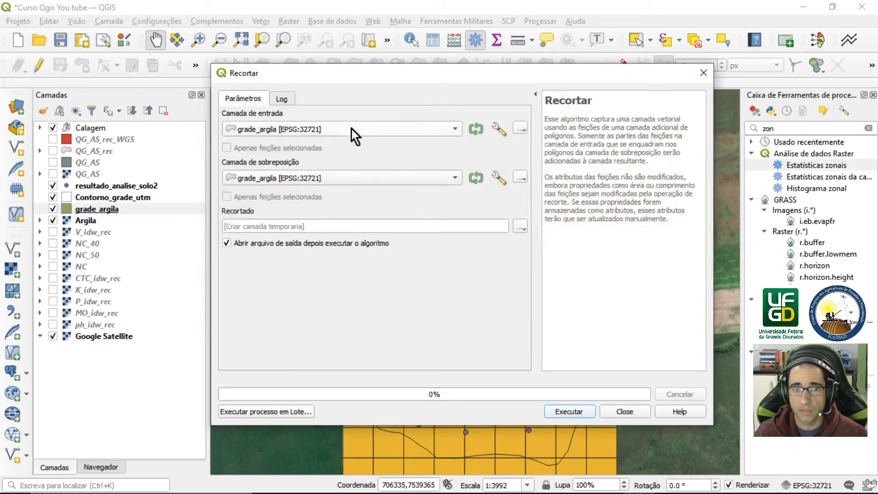
click(367, 178)
click(319, 164)
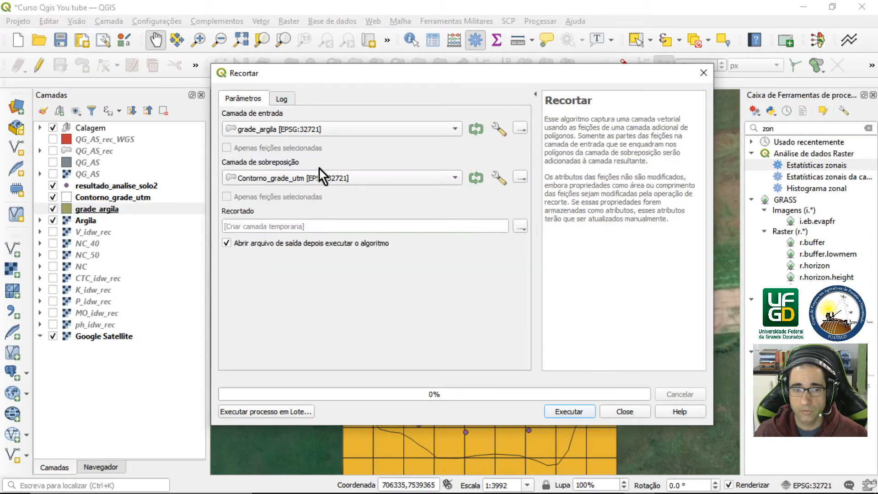
Set the clipped output to be saved as an SHP file named grade_argila_rec.
click(520, 228)
click(549, 251)
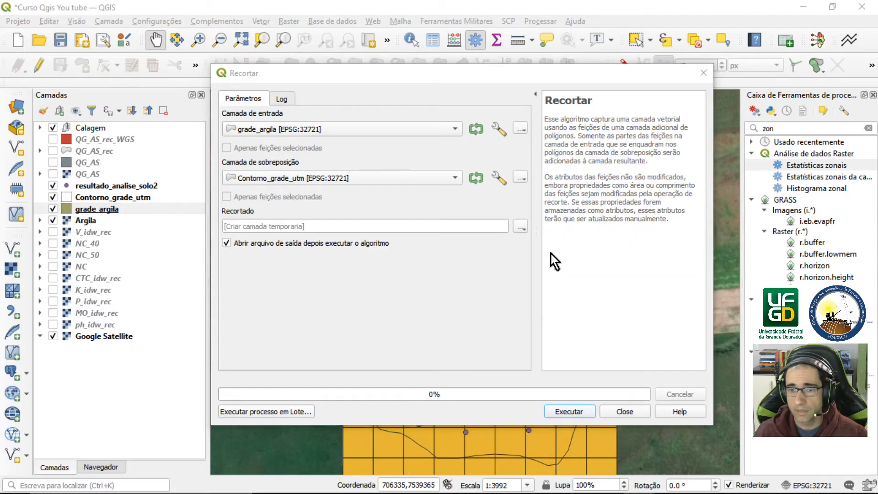
click(465, 194)
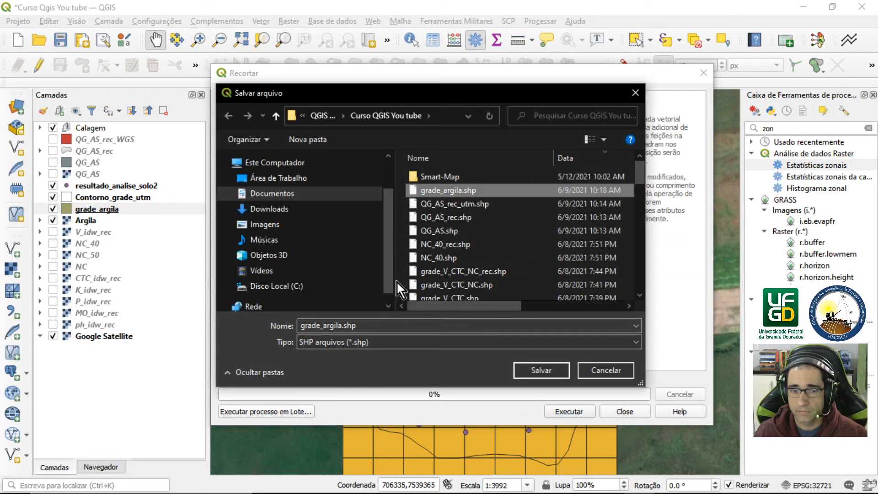
click(342, 326)
click(342, 325)
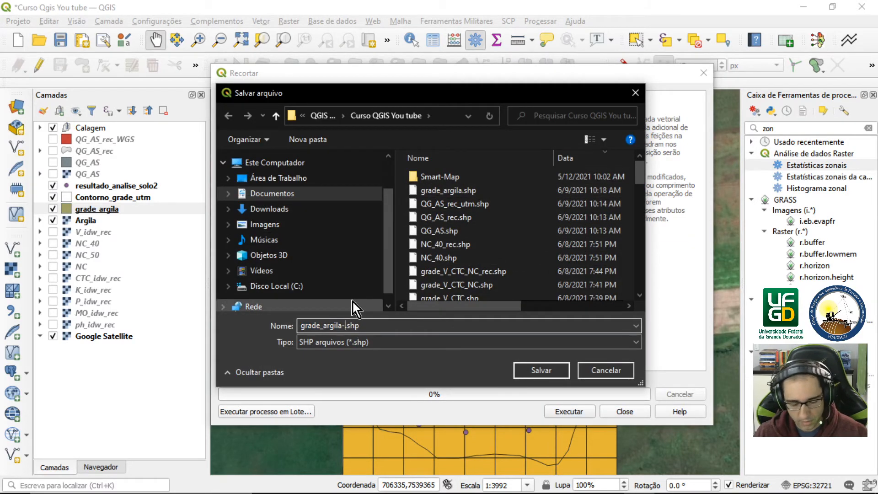
text(-rec)
key(BackSpace)
key(BackSpace)
key(BackSpace)
key(BackSpace)
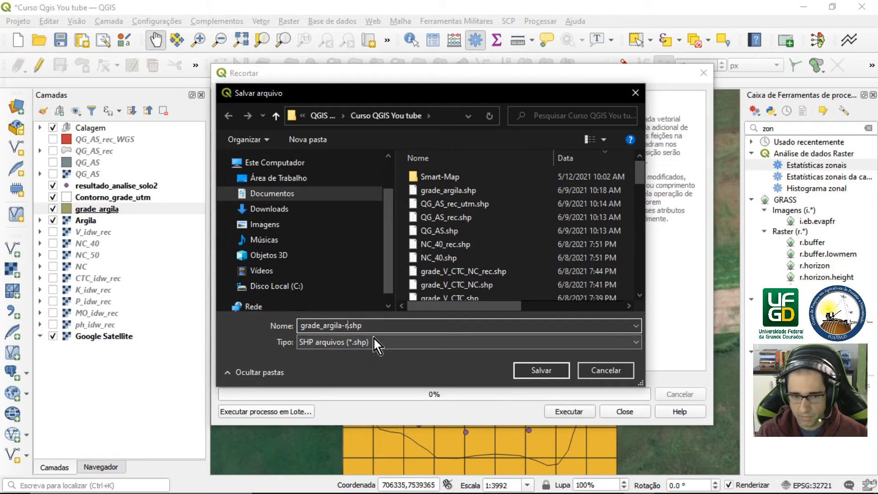
text(_rec)
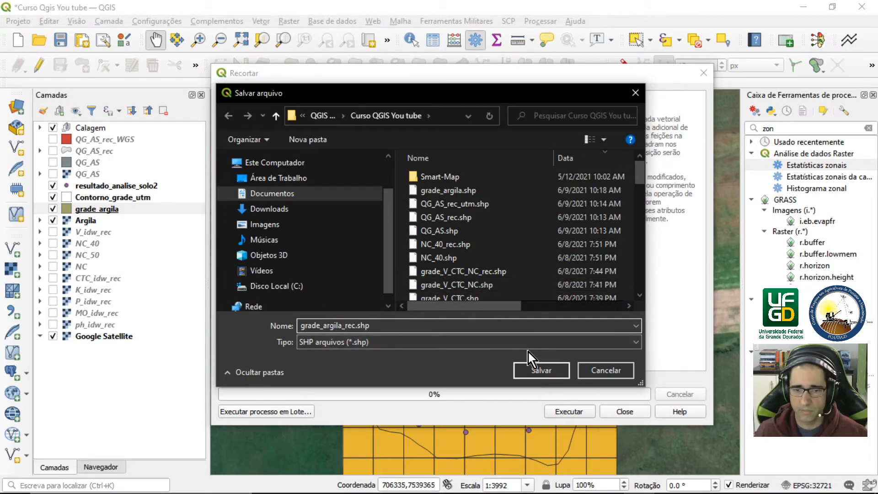
click(541, 371)
Run the clip, close the tool and hide the grade_argila and Argila layers.
click(570, 411)
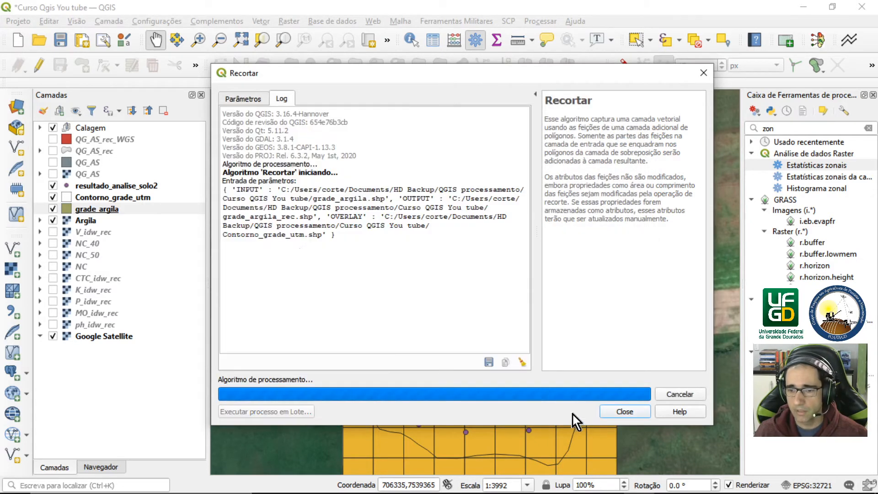
click(634, 410)
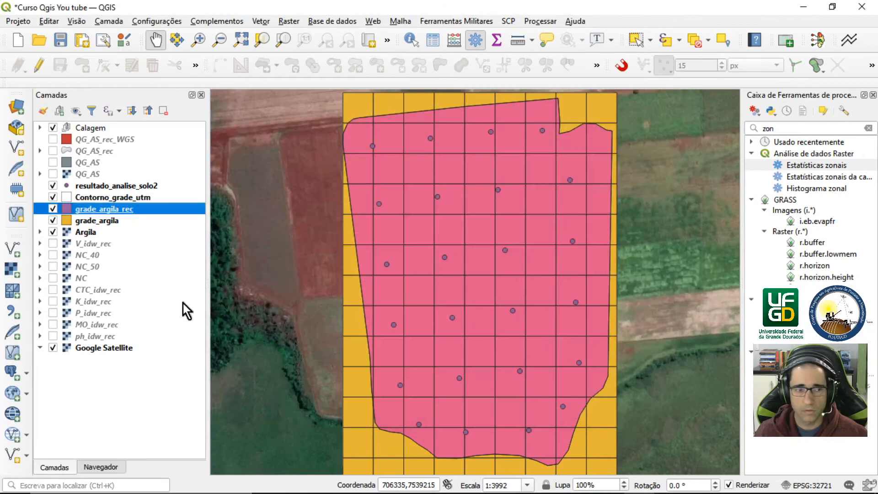
click(53, 221)
click(53, 232)
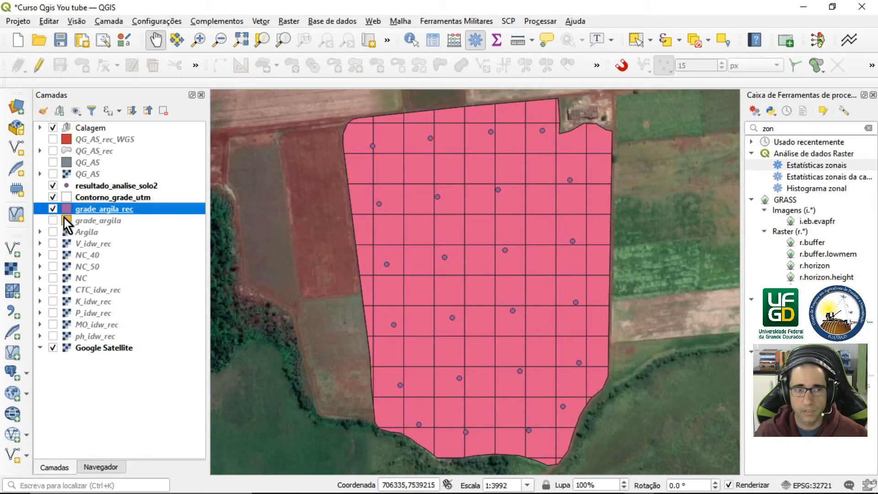
Set the symbology of the grade_argila_rec layer to Graduado, using QG as its value.
double_click(94, 208)
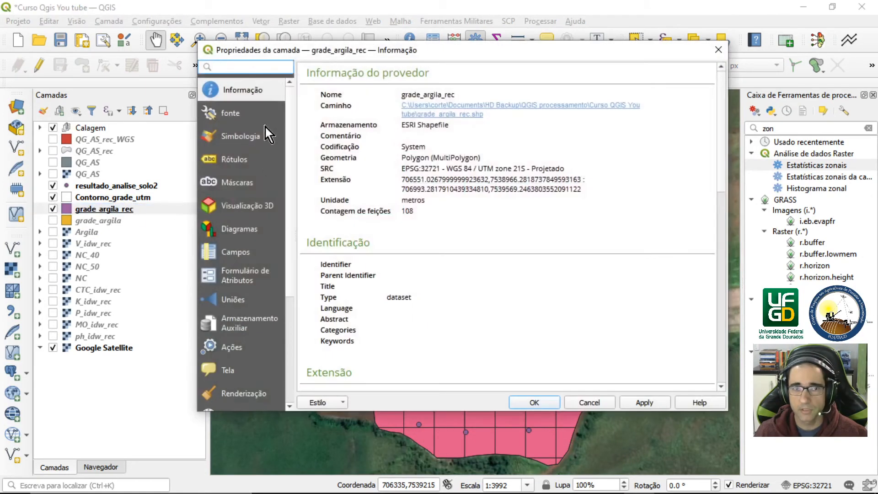
click(241, 137)
click(449, 70)
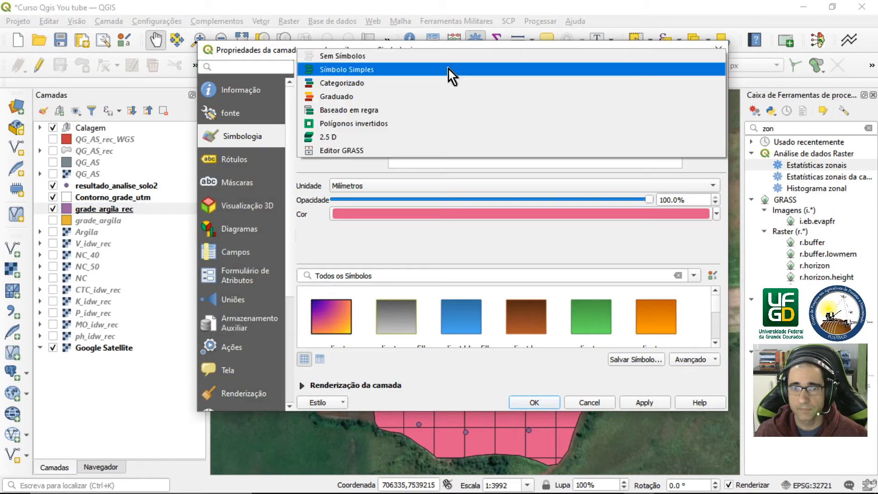
click(407, 100)
click(696, 92)
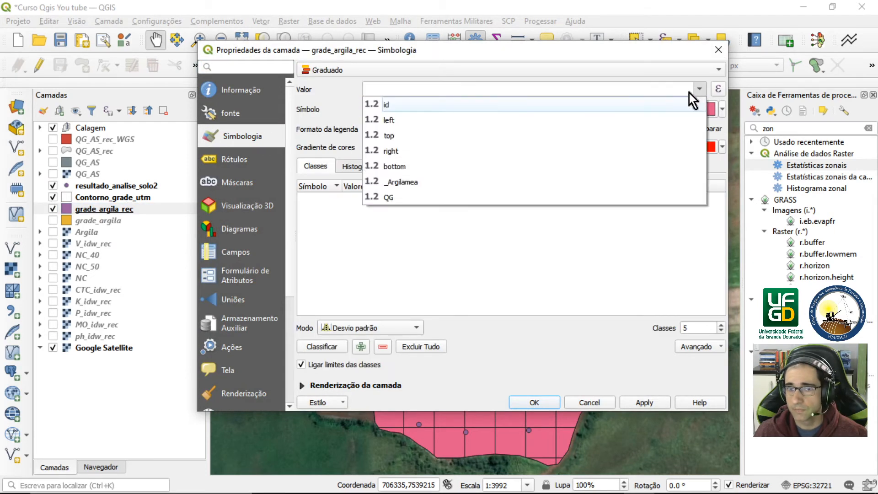
click(405, 195)
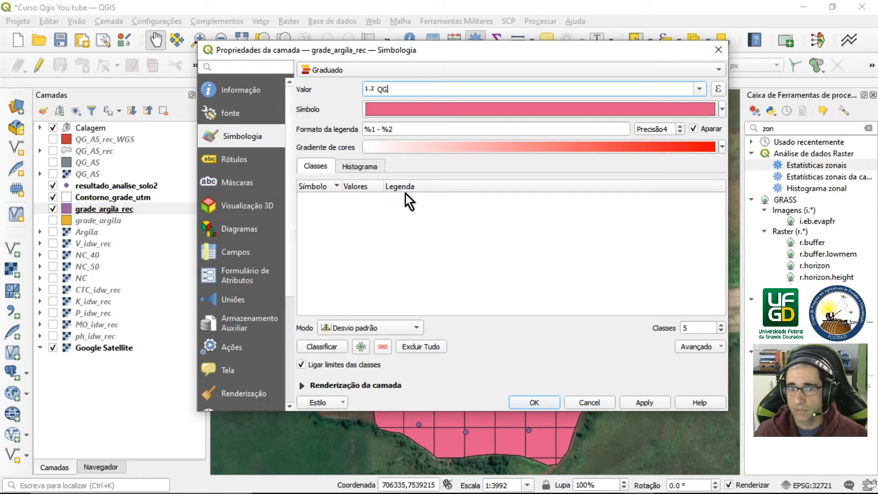
Choose the RdYlGn color ramp for the graduated QG symbology.
click(723, 148)
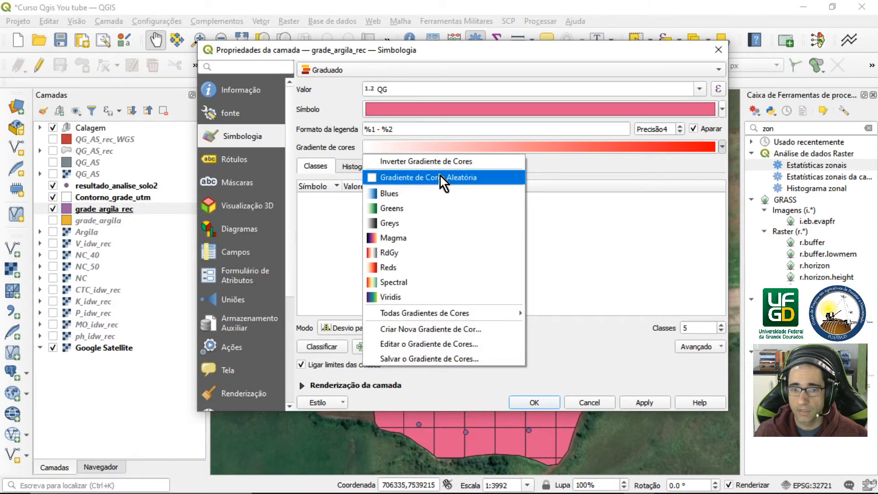
mouse_move(488, 314)
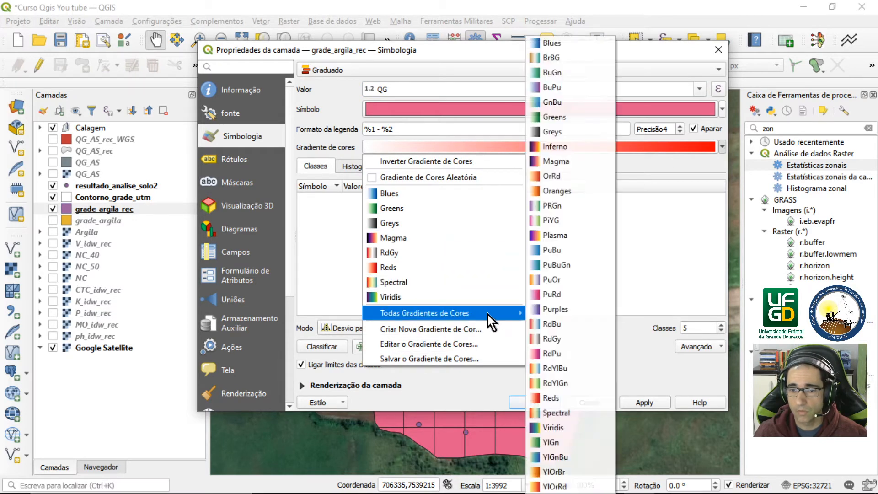
click(565, 382)
Try classifying the QG values with the Intervalo igual and Quebra Natural (Jenks) modes.
click(350, 325)
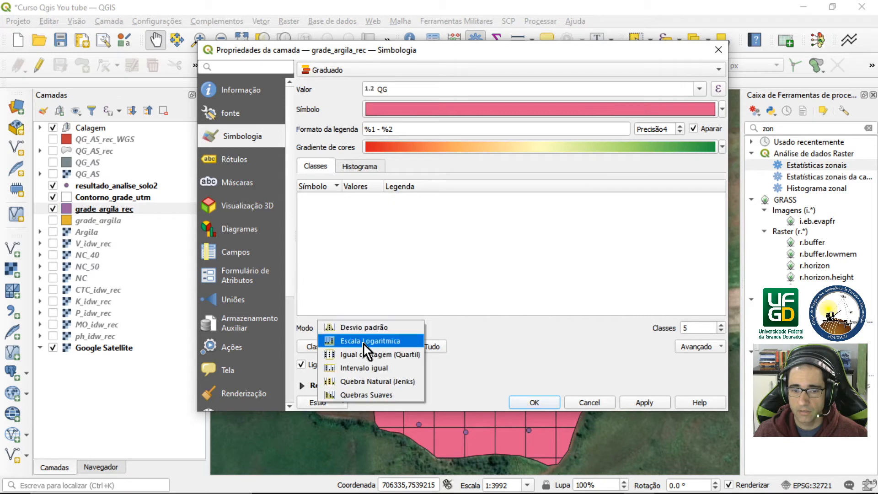
click(366, 361)
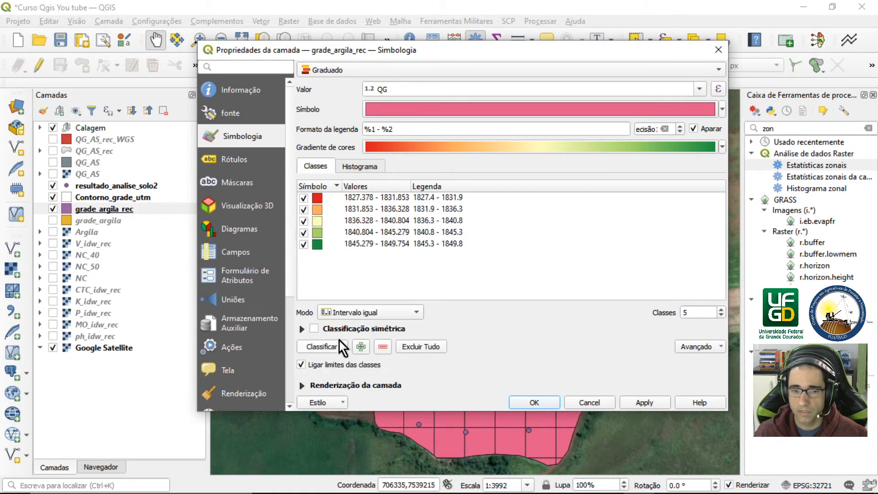
click(383, 309)
click(389, 327)
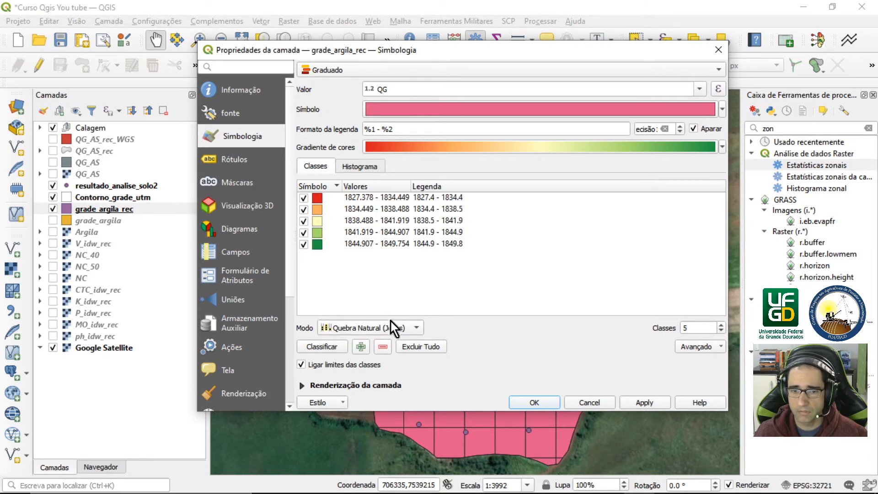
Classify the QG values with the Quebras Suaves mode and apply the symbology to the layer.
click(391, 326)
click(391, 340)
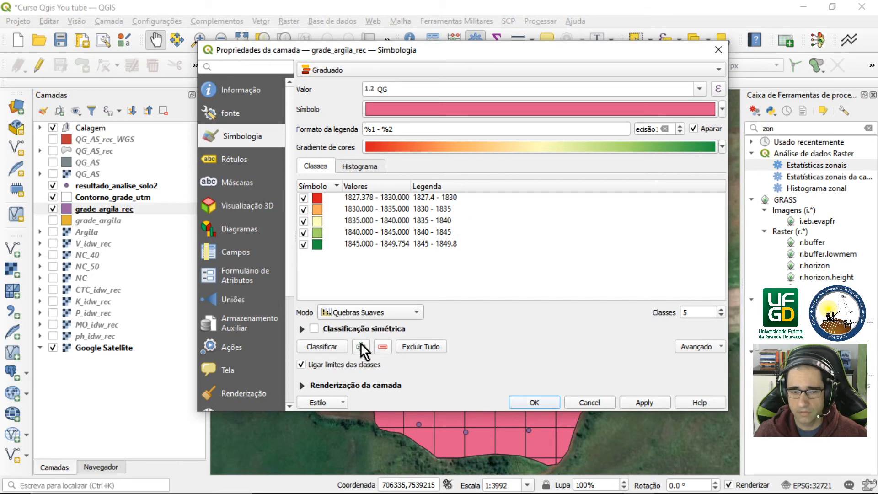
click(645, 402)
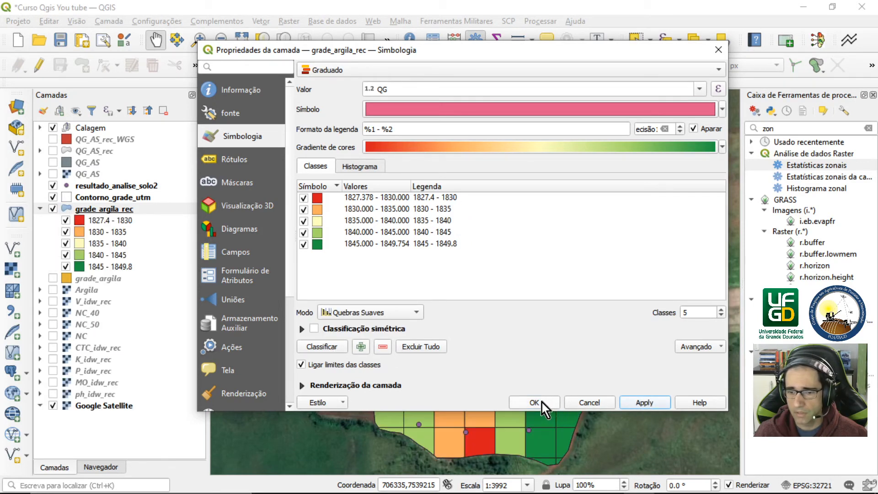
Invert the color ramp of the graduated QG symbology on grade_argila_rec and apply it to the layer.
click(535, 402)
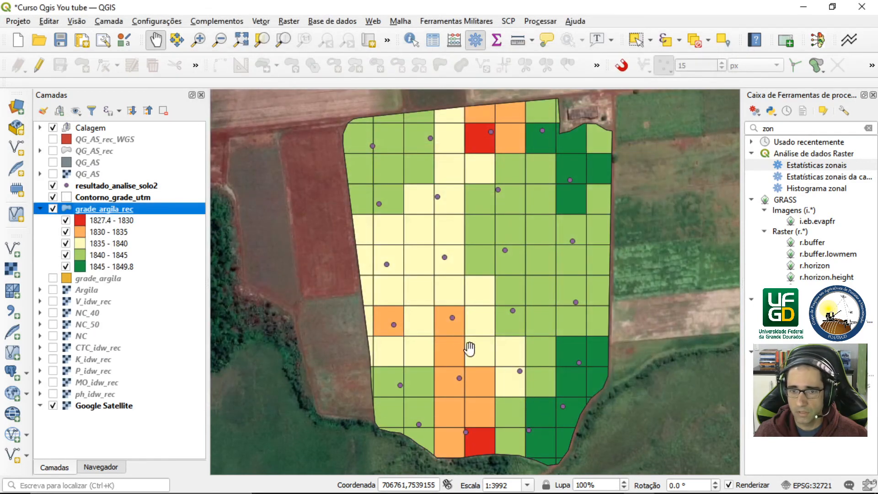
double_click(118, 209)
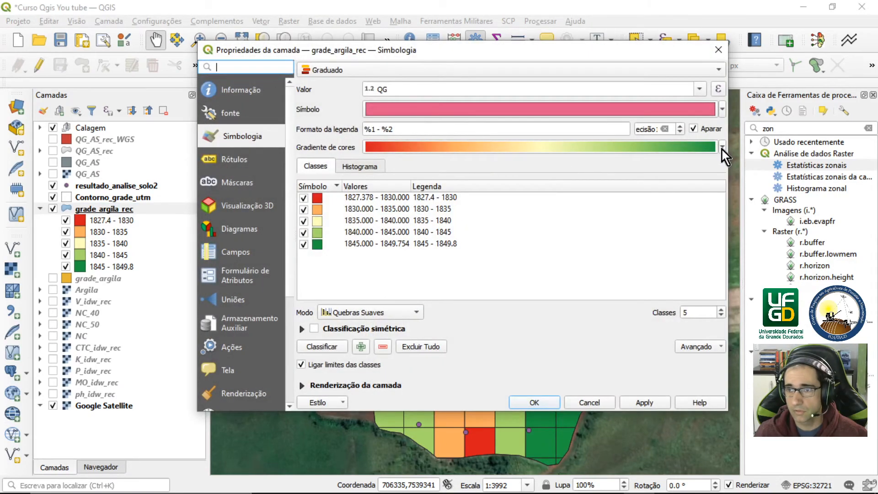
click(723, 147)
click(486, 162)
click(663, 399)
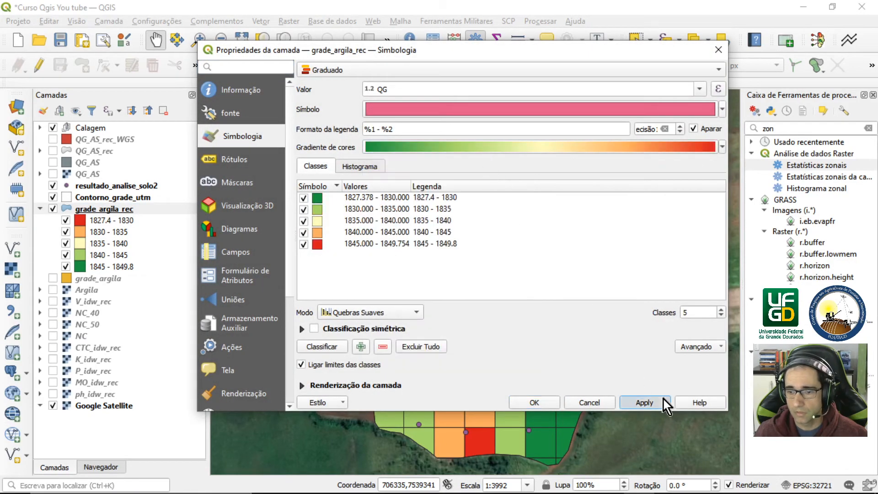
click(531, 401)
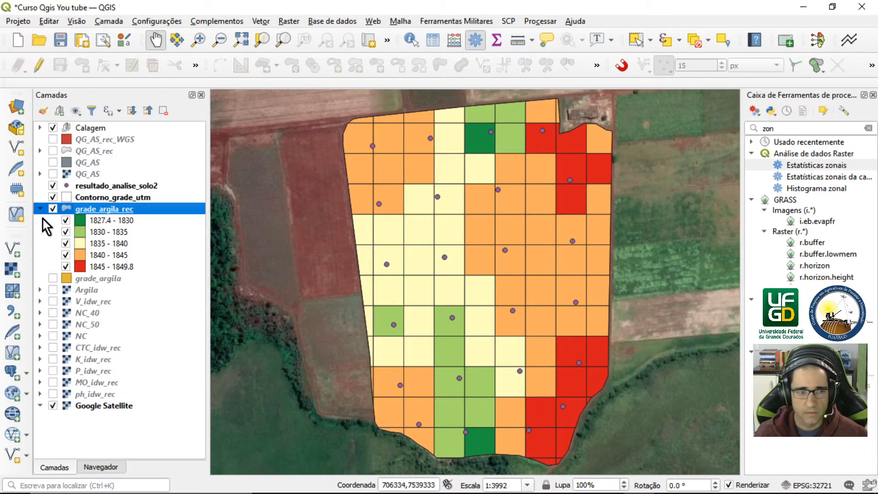
Hide the resultado_analise_solo2 layer and collapse the legend of grade_argila_rec.
click(53, 185)
click(53, 197)
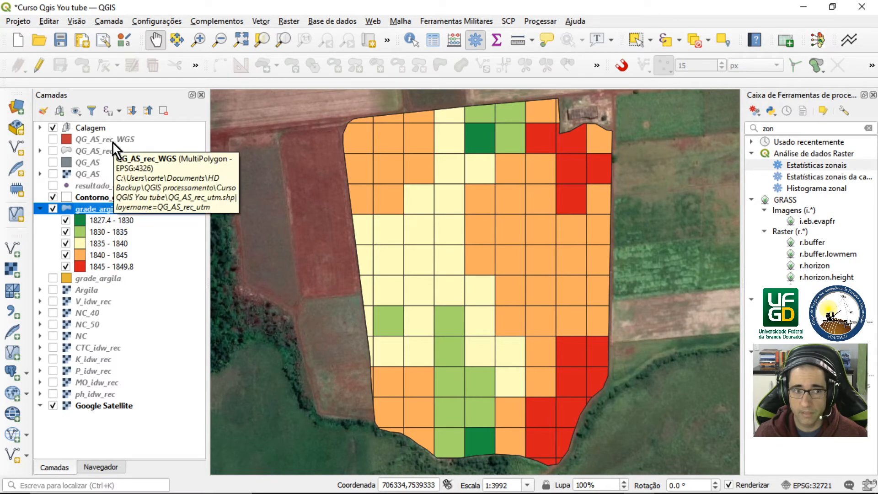
click(38, 210)
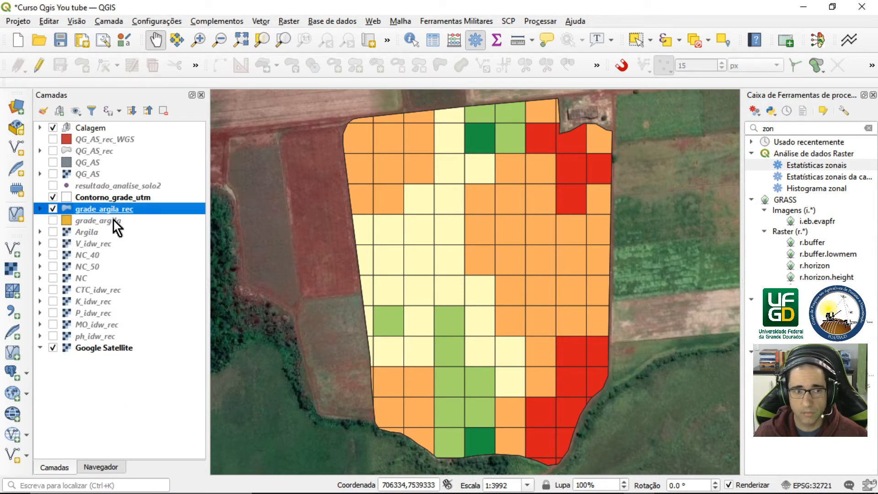
Build the raster calculator expression "Argila@1" * 50 from the clay raster band.
click(88, 231)
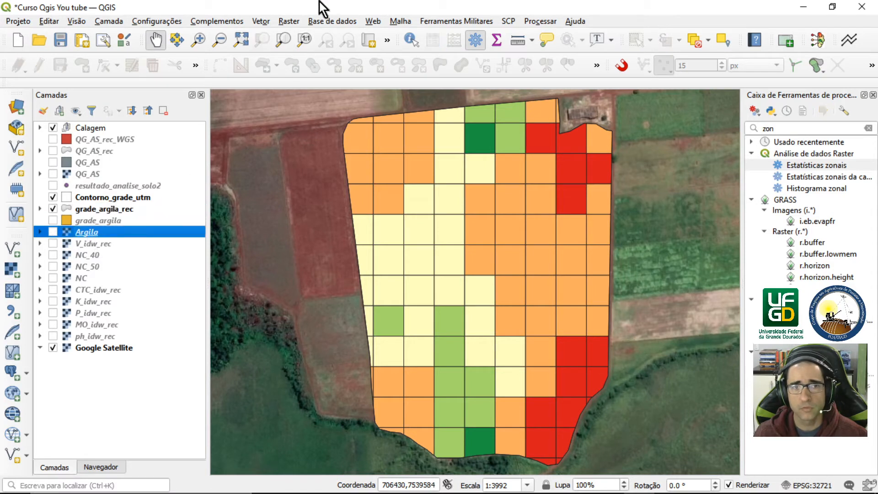
click(290, 22)
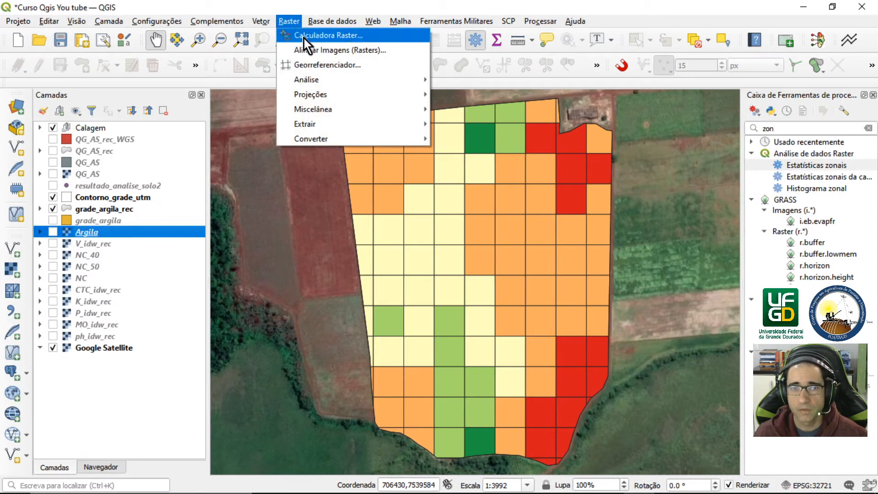
click(304, 37)
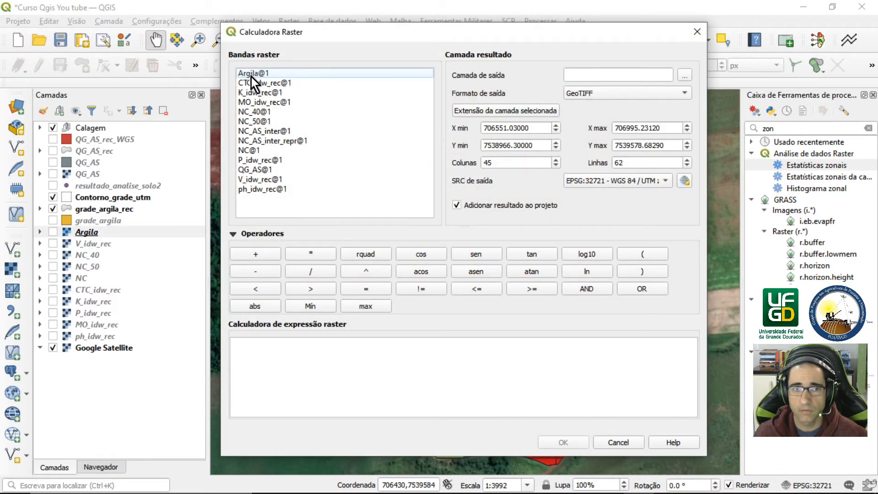
double_click(251, 74)
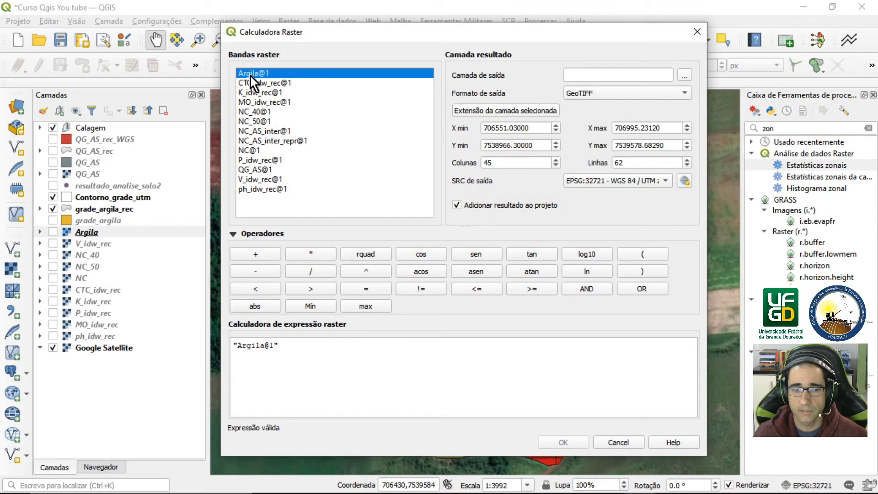
click(313, 255)
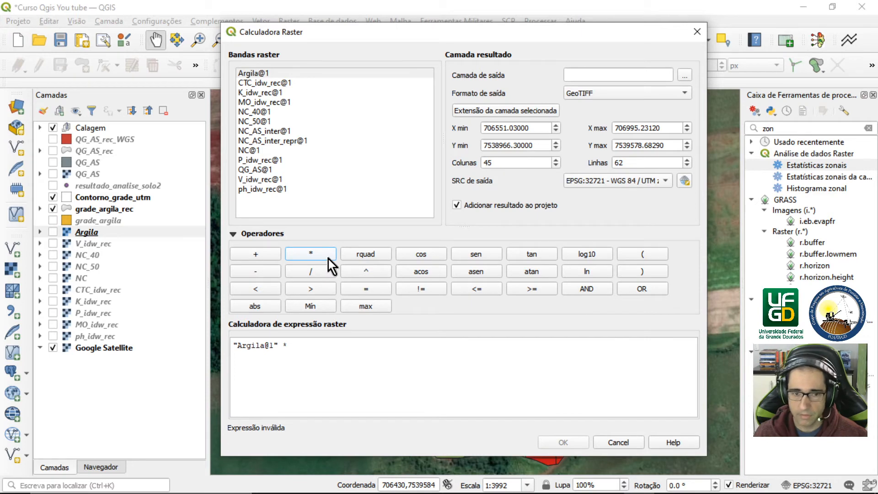
click(346, 341)
text(50)
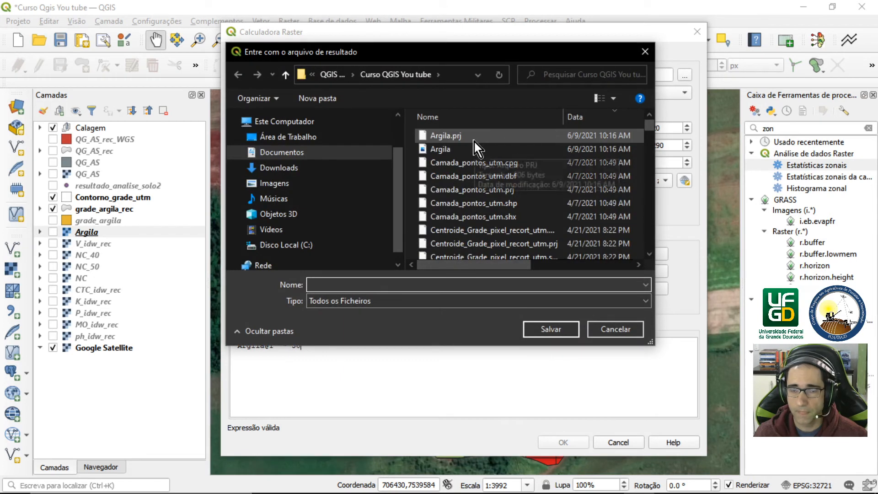
Set the output raster file to QG in the Curso QGIS You tube folder and run the calculation.
click(474, 140)
click(329, 286)
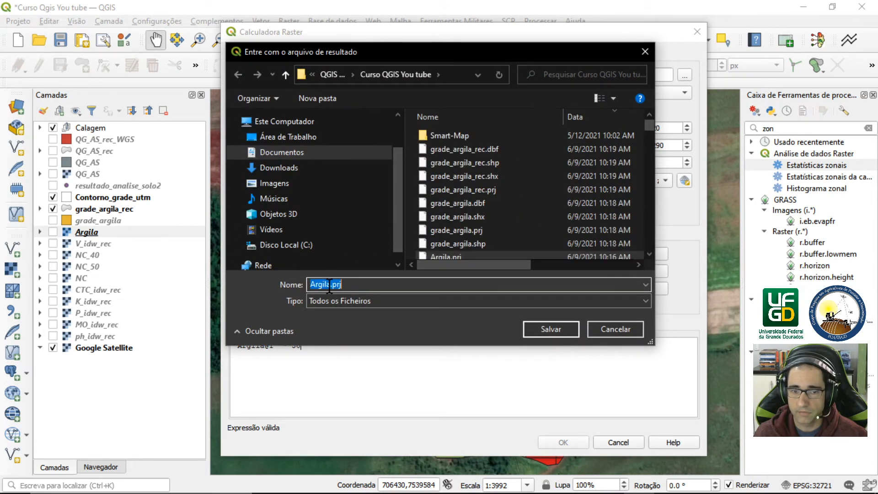
click(327, 285)
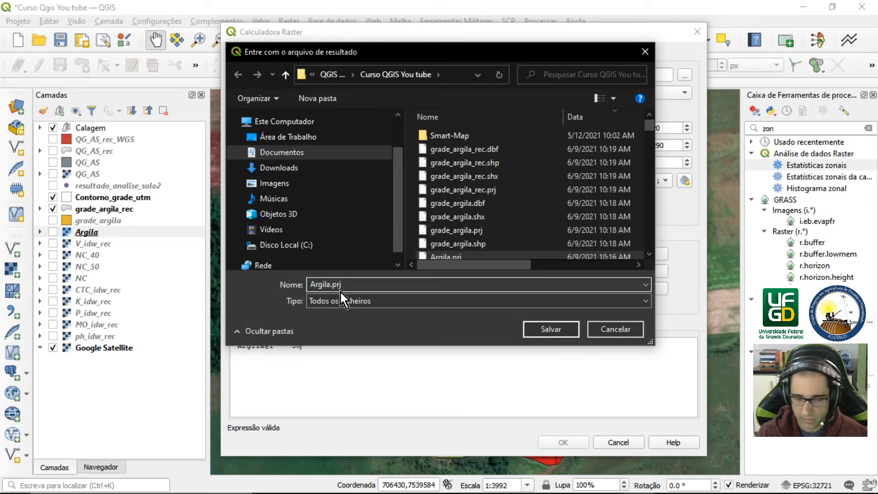
key(BackSpace)
key(BackSpace)
key(BackSpace)
key(BackSpace)
key(BackSpace)
key(BackSpace)
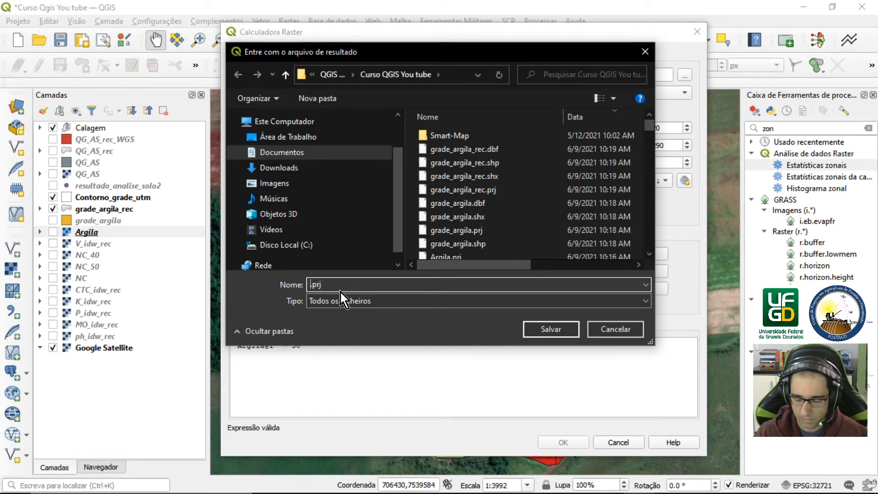
key(Delete)
key(Delete)
key(Delete)
key(Delete)
text(QG)
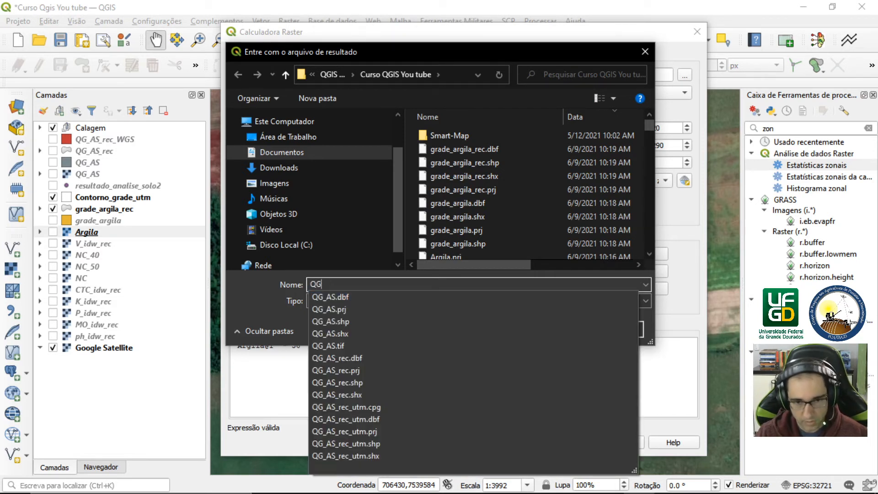
click(273, 378)
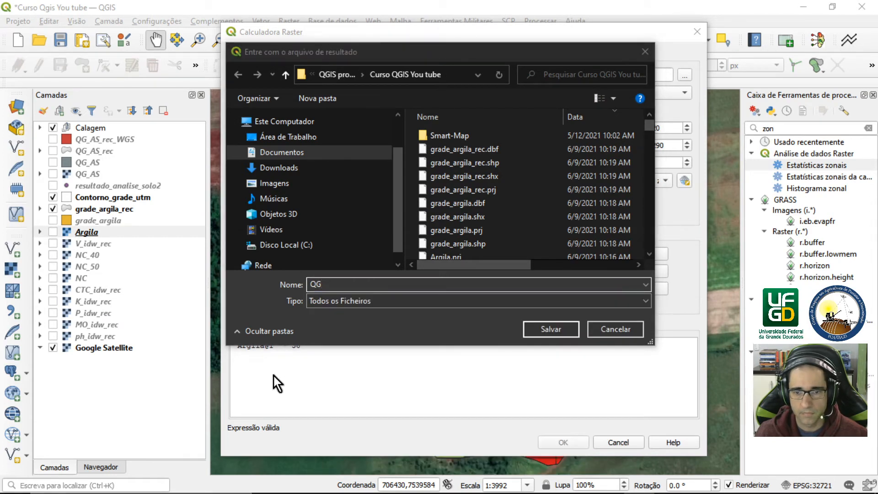
click(554, 330)
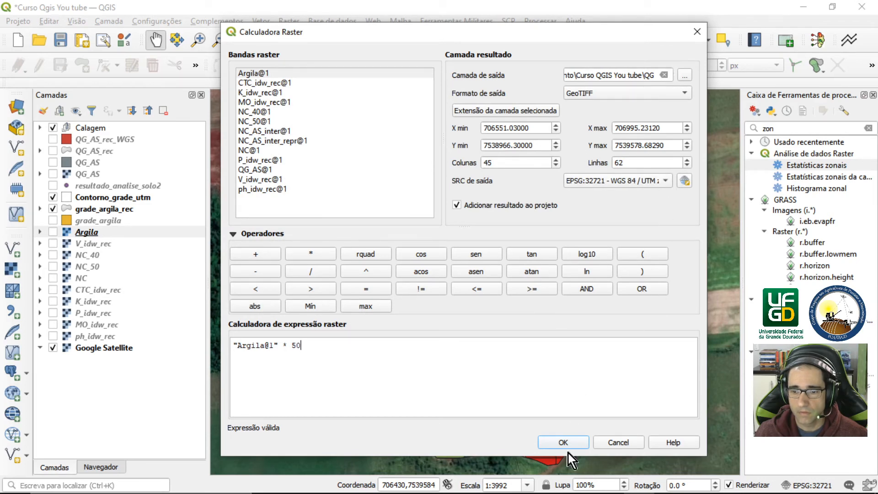
click(567, 440)
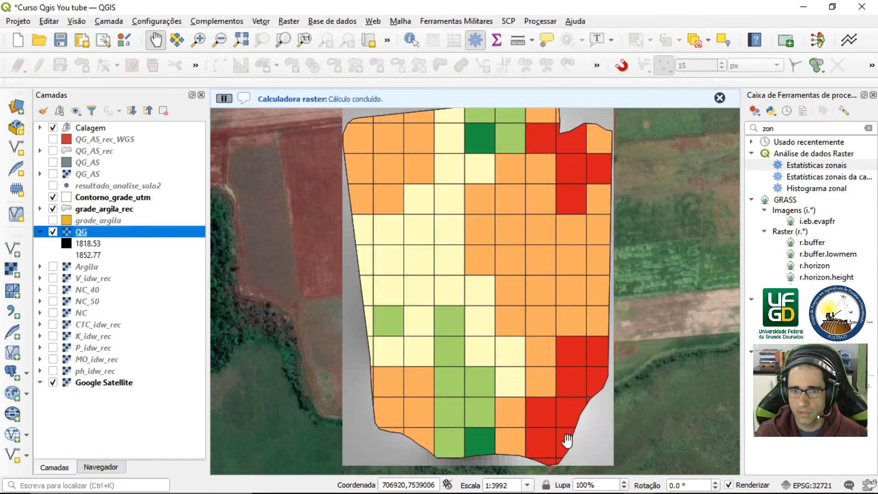
Hide the grade_argila_rec layer and find and open the Pixels de raster para polígonos tool.
click(53, 209)
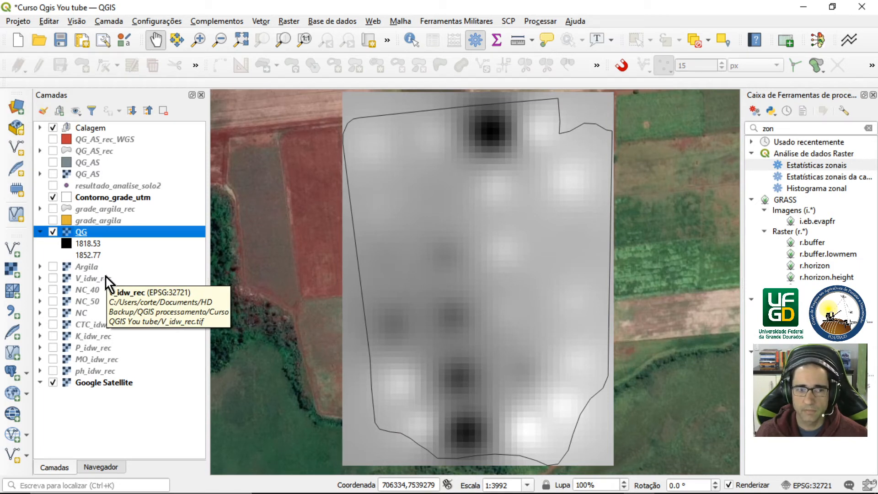
double_click(770, 128)
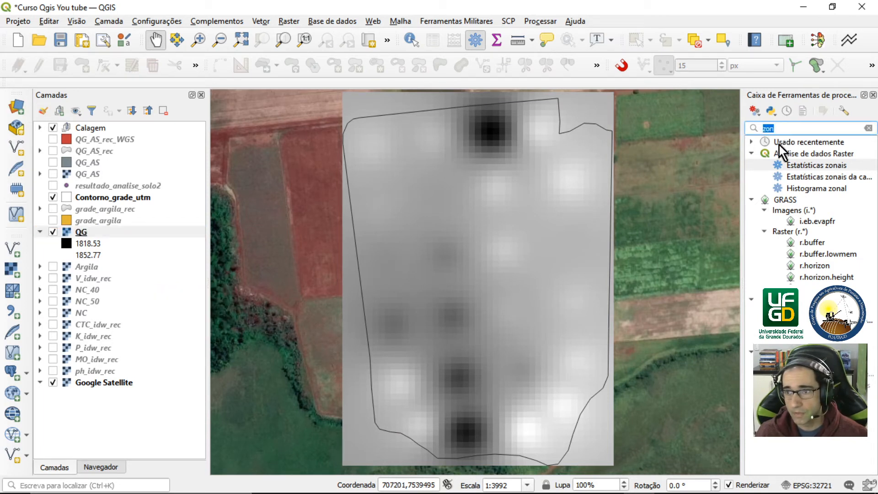
key(BackSpace)
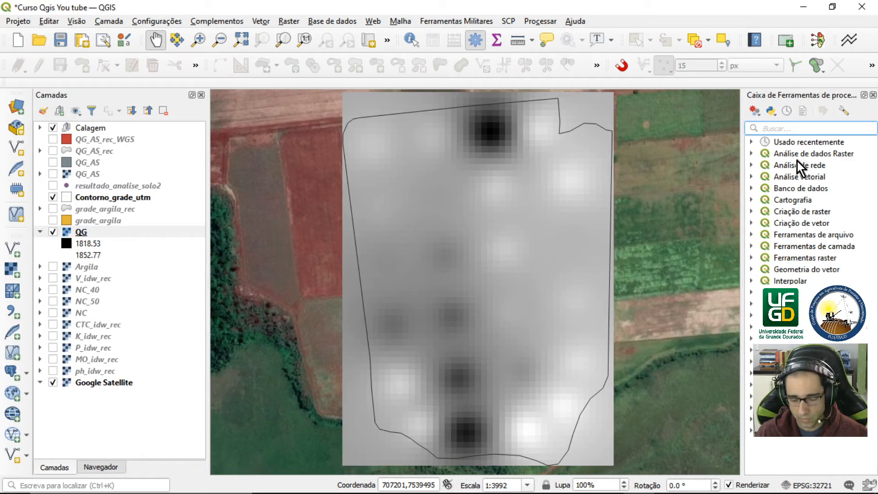
text(picel)
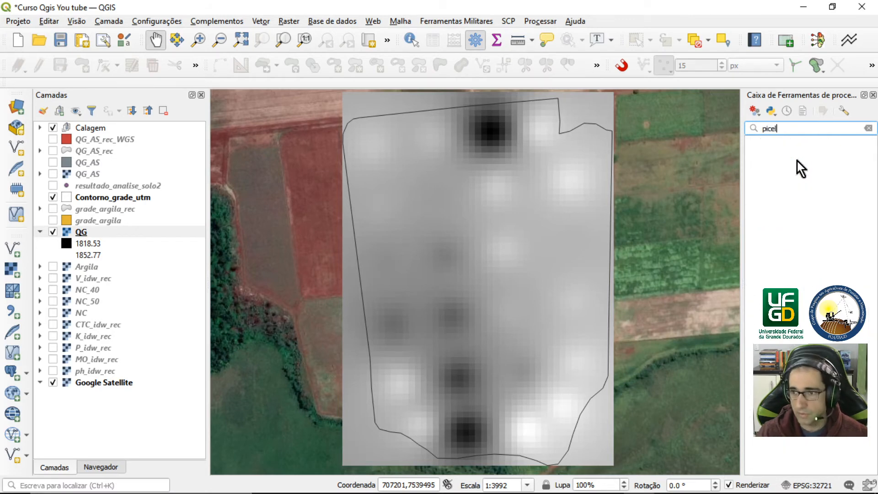
key(BackSpace)
key(BackSpace)
key(BackSpace)
text(x)
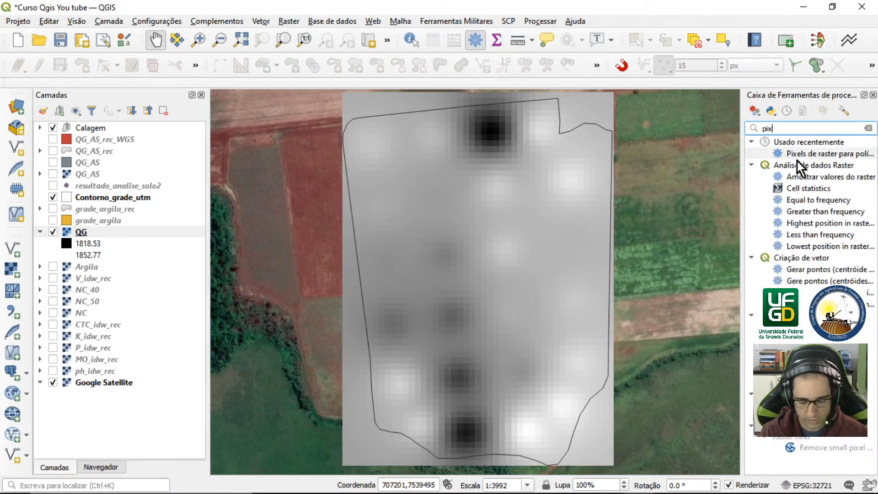
text(e)
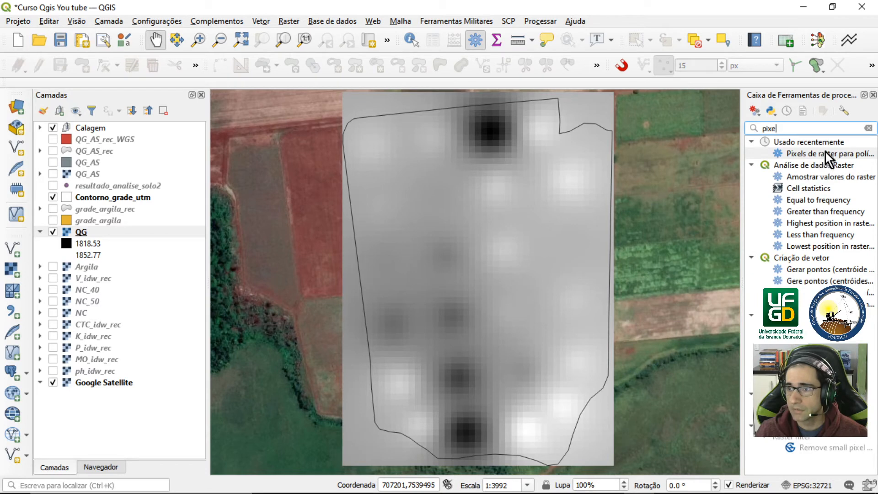
double_click(845, 154)
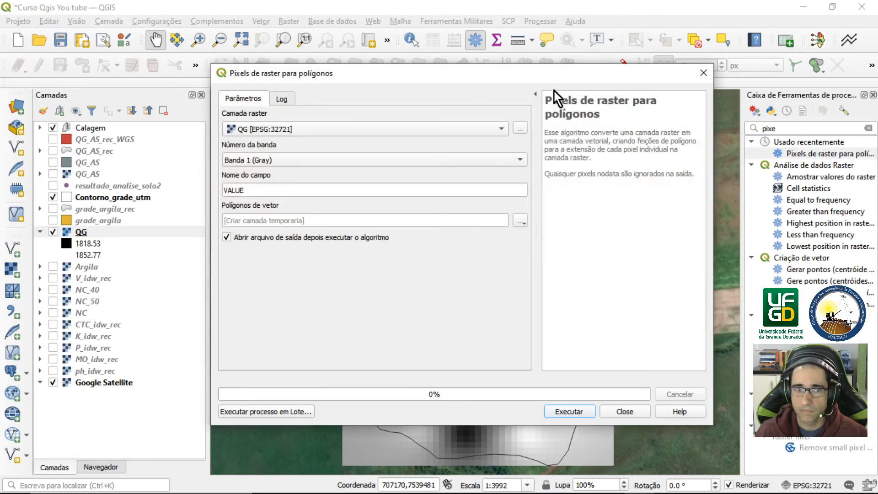
Set the field name to QG for converting the QG raster to polygons.
drag(539, 73, 540, 81)
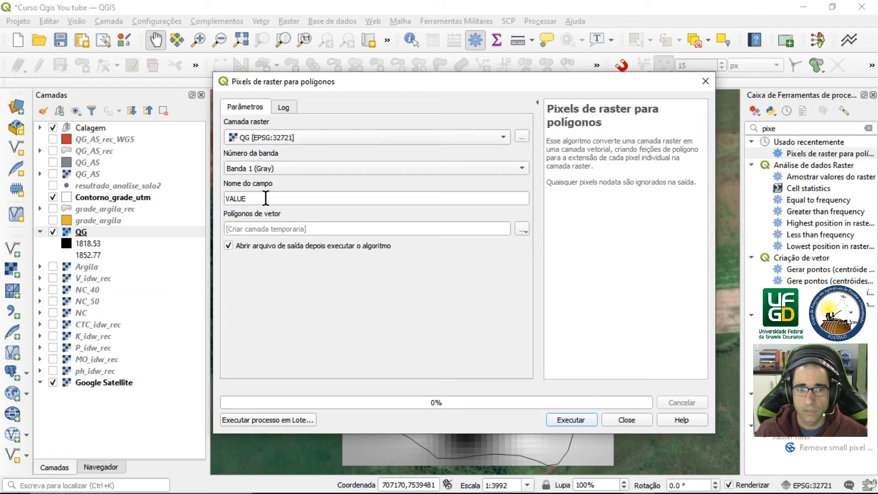
drag(264, 198, 219, 198)
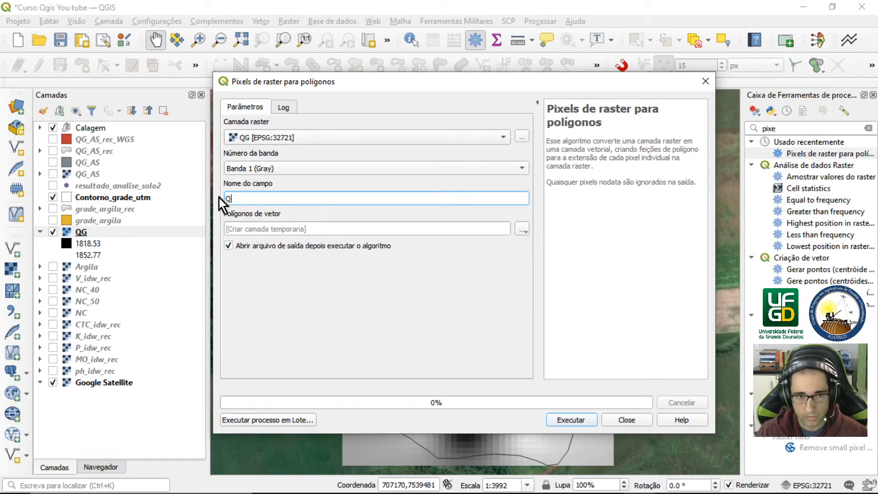
text(QG)
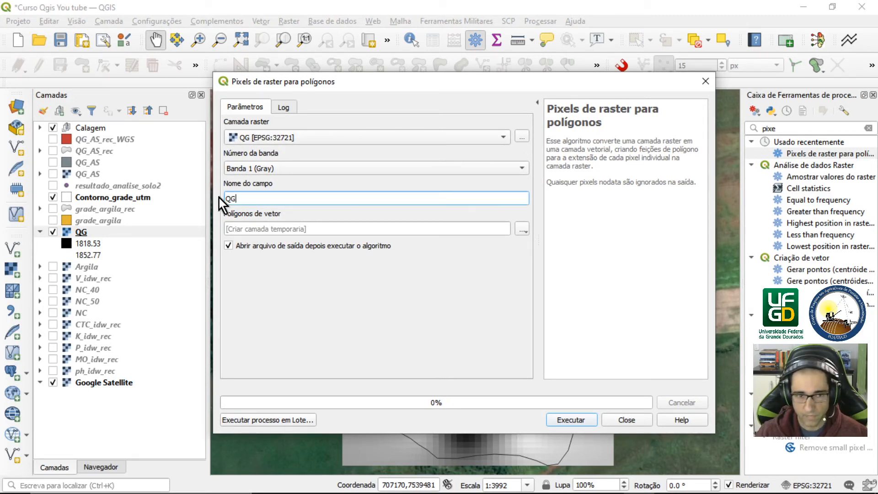
Set the vector polygon output to the shapefile QG_AL.shp and run the raster pixel conversion.
click(522, 227)
click(539, 258)
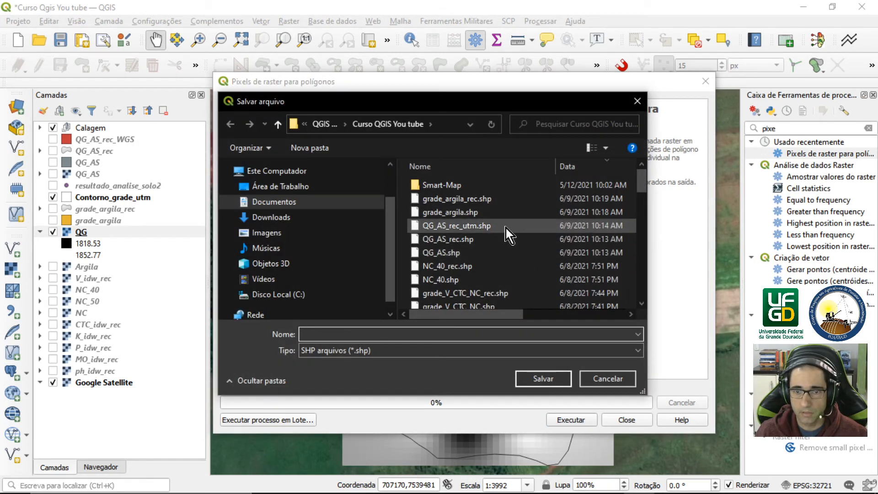
click(439, 239)
click(317, 334)
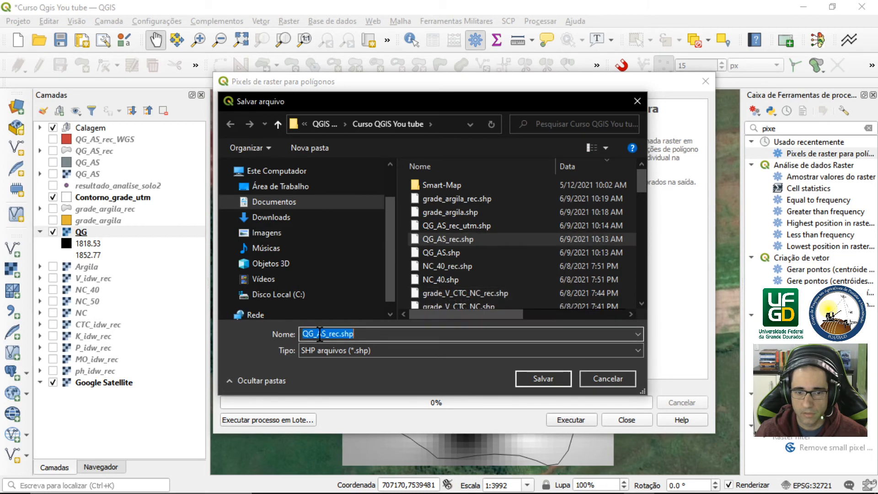
click(316, 334)
drag(314, 335, 316, 334)
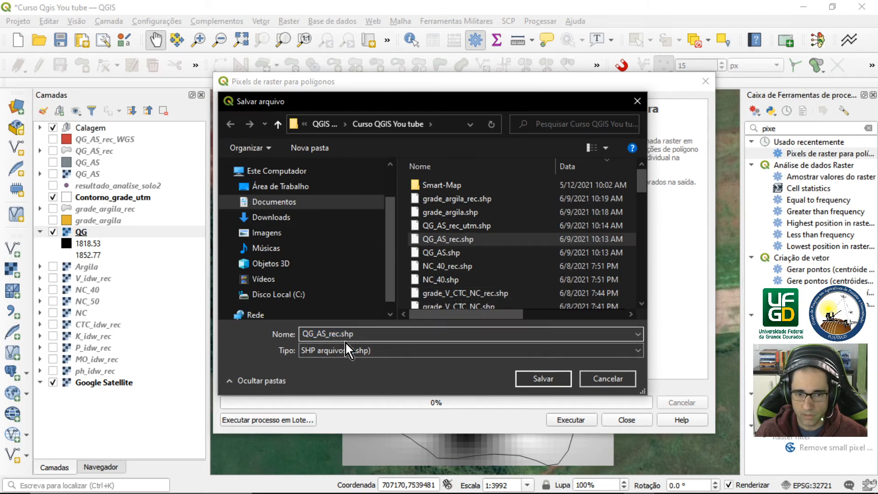
key(Delete)
key(Delete)
text(AL)
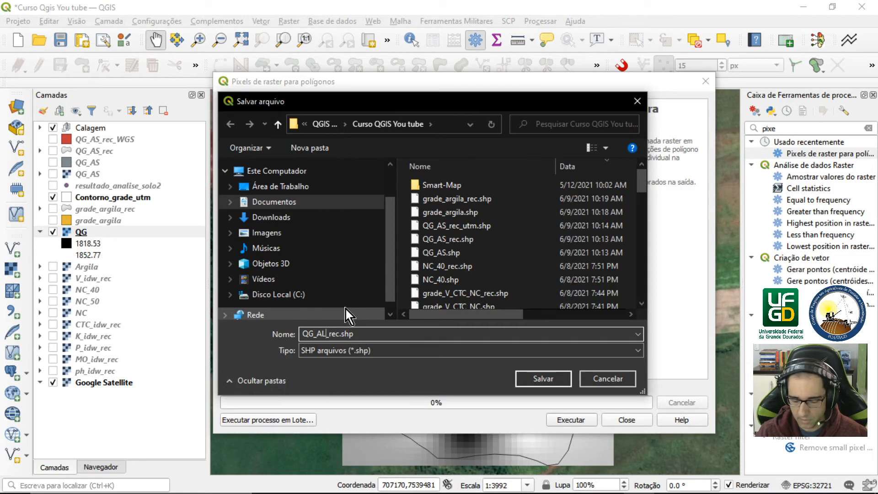
key(Delete)
key(Delete)
key(Delete)
key(Delete)
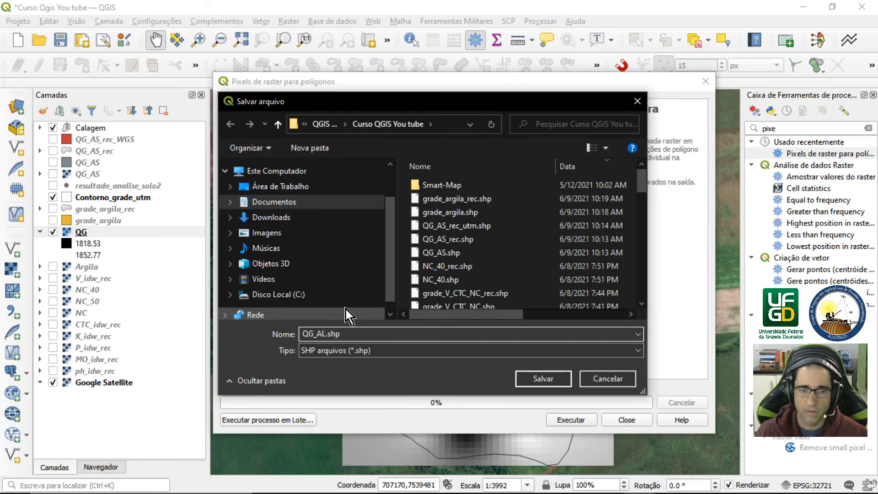
click(539, 379)
click(576, 423)
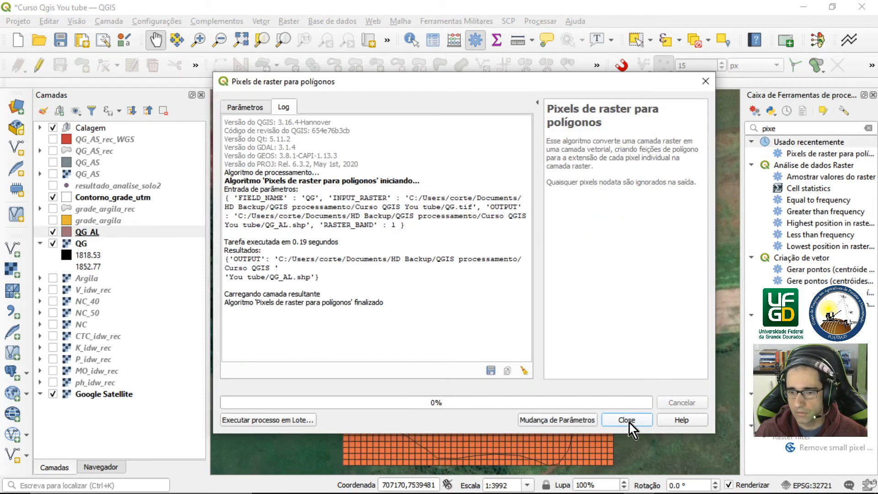
Remove the QG_AL polygon layer from the project.
click(630, 422)
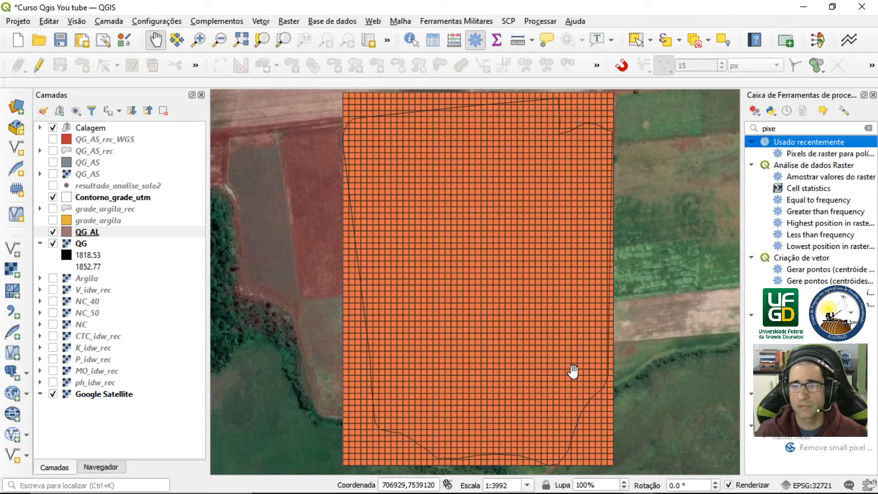
right_click(80, 233)
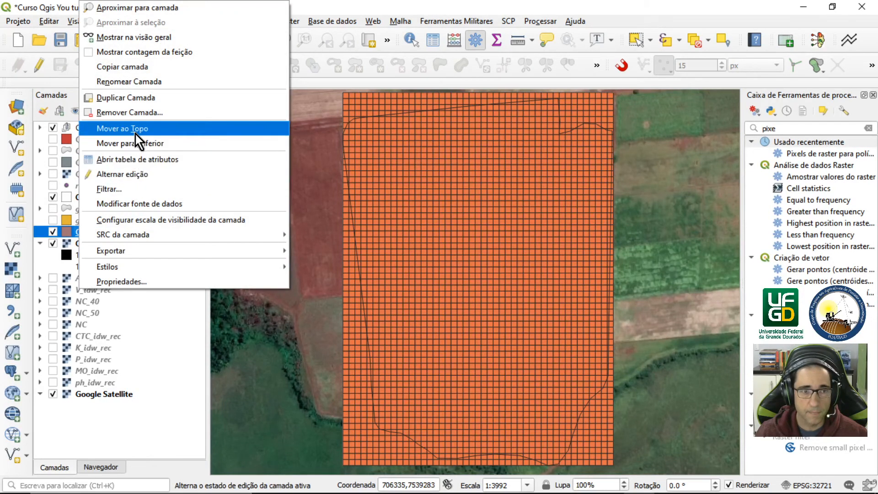
click(138, 115)
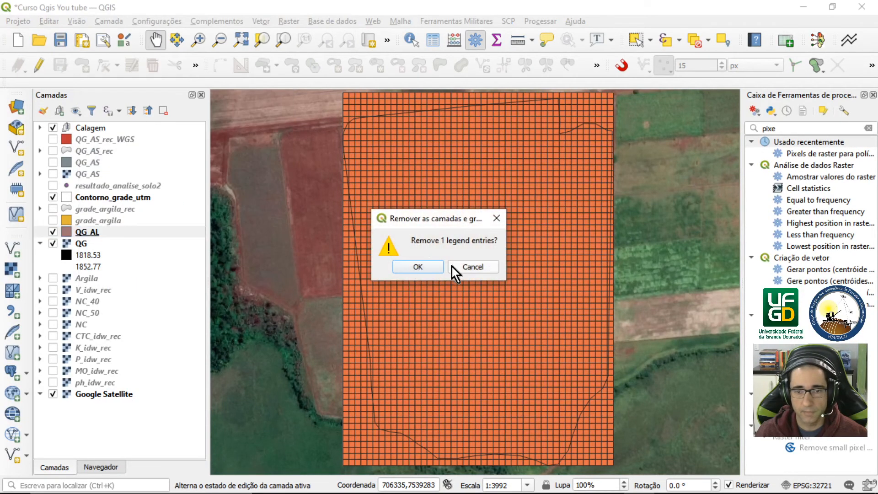
click(425, 269)
Start reprojecting the QG raster with the Reprojetar coordenadas tool and set the resampling method to Média.
click(75, 232)
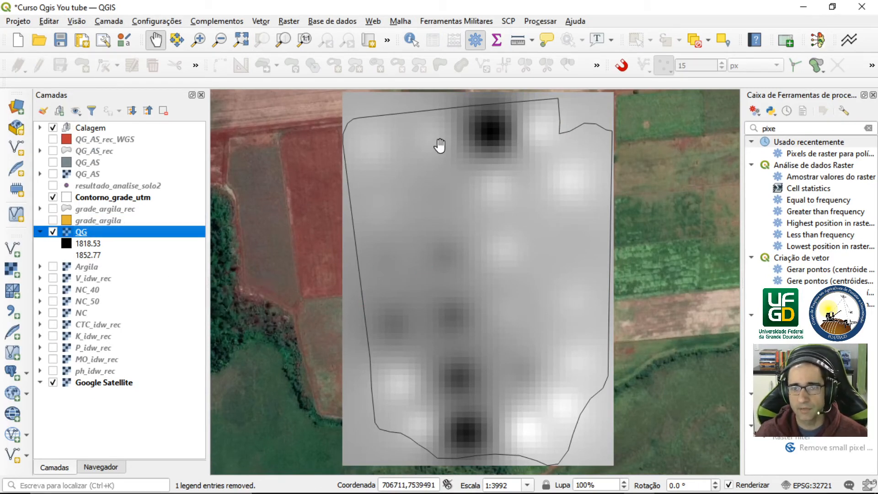
click(284, 21)
mouse_move(339, 94)
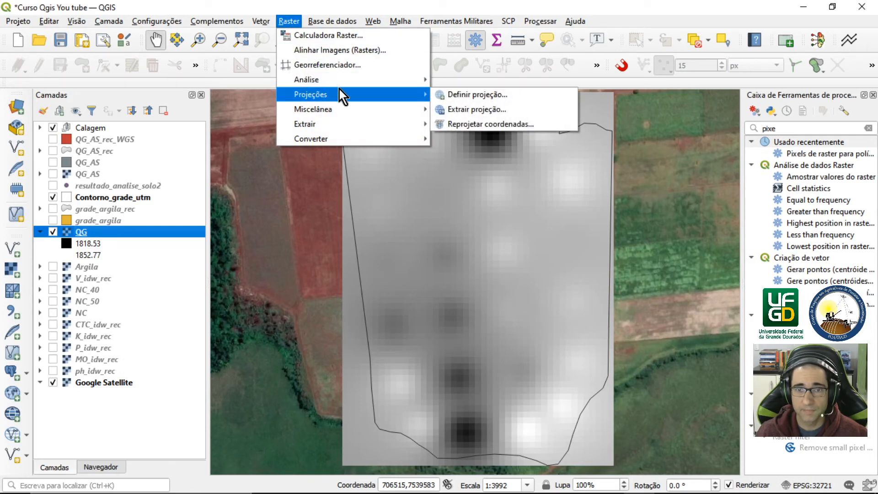
click(485, 125)
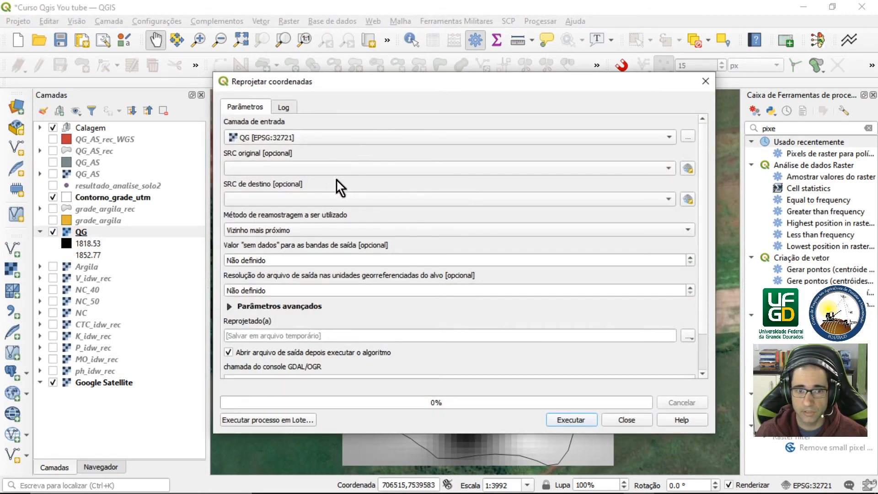
click(312, 230)
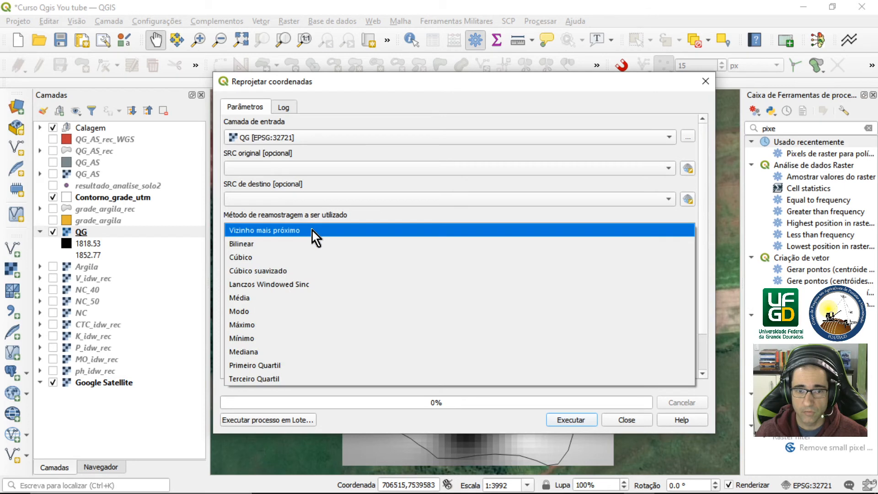
click(254, 296)
Set the no-data value for output bands to 0 and the output file resolution to 50.
drag(272, 258, 213, 259)
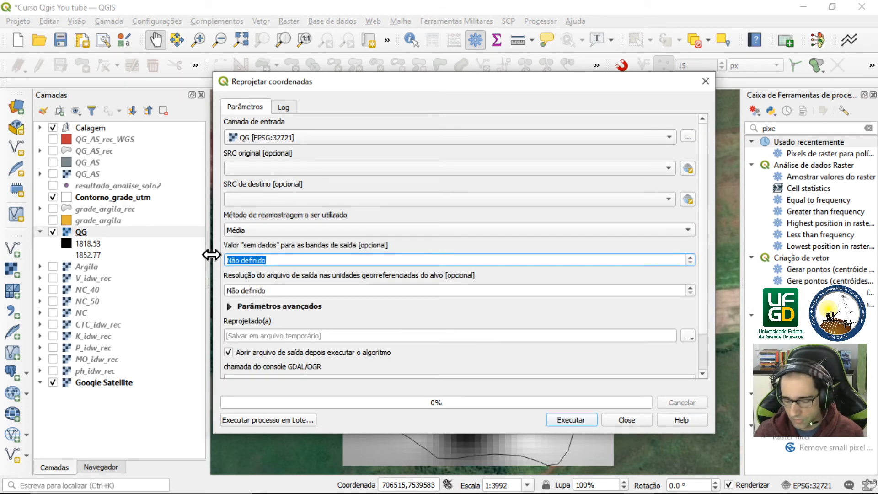
text(0)
click(261, 288)
drag(283, 289, 224, 285)
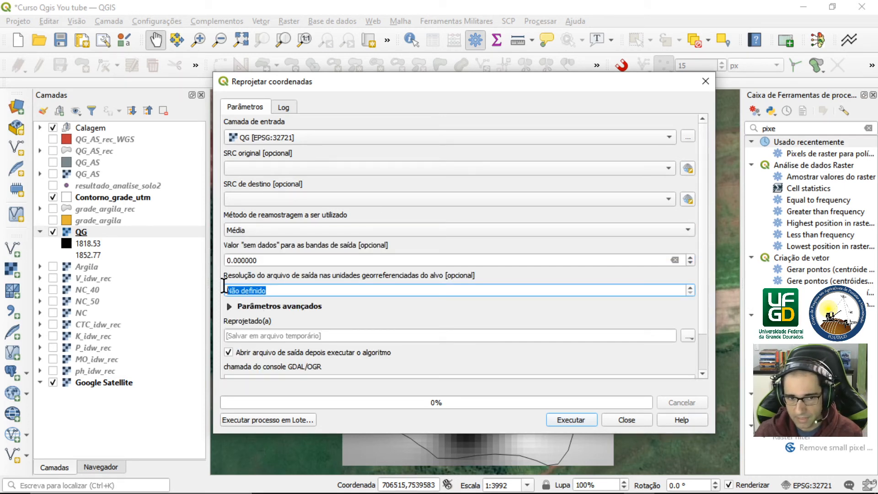
text(50)
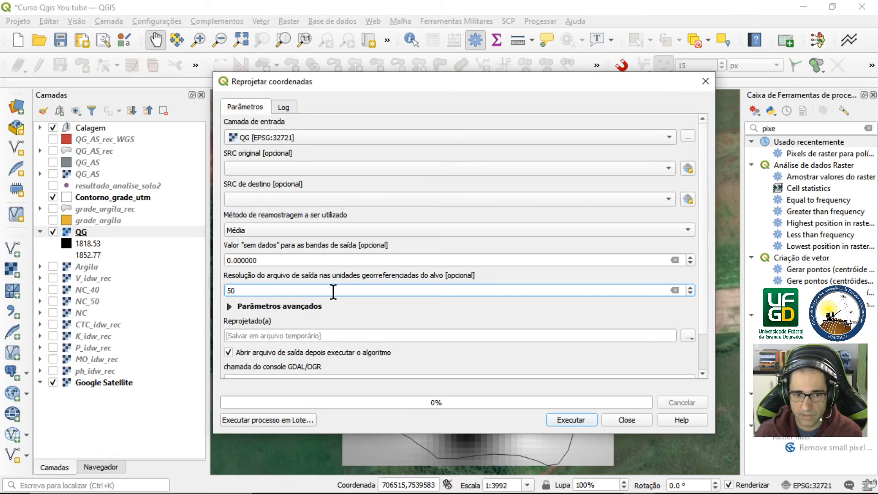
scroll(533, 321, down, 2)
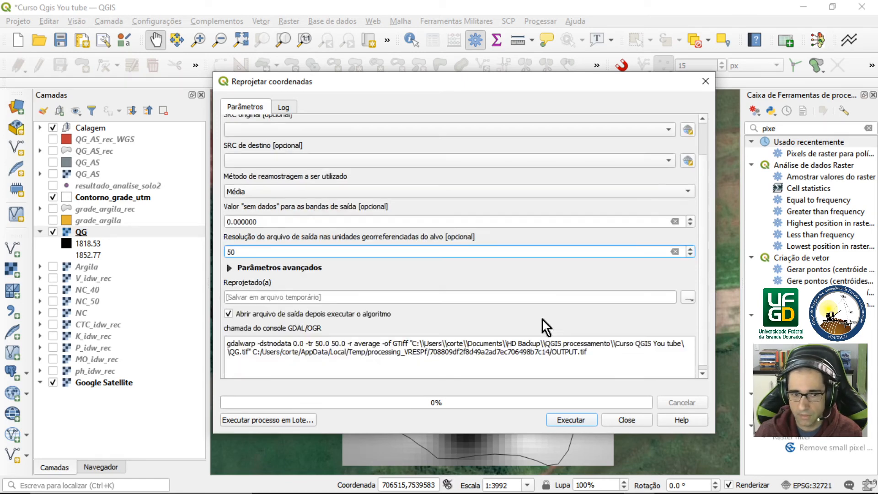
click(638, 277)
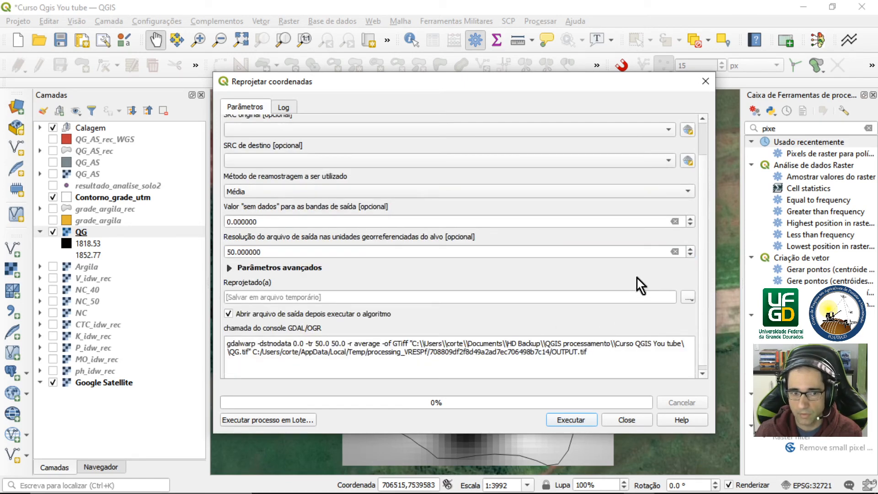
Set the reprojected output to QG_50 as a TIF file in the Curso QGIS You tube folder and run the reprojection.
click(690, 300)
click(701, 328)
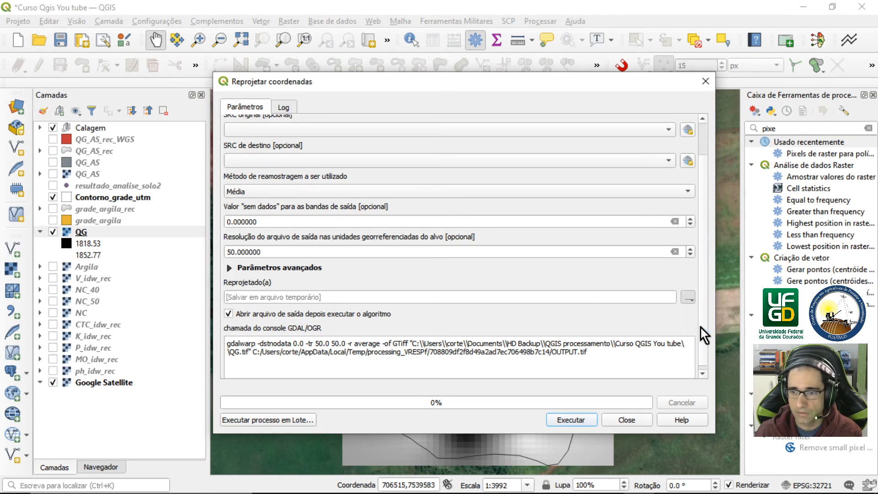
text(Q)
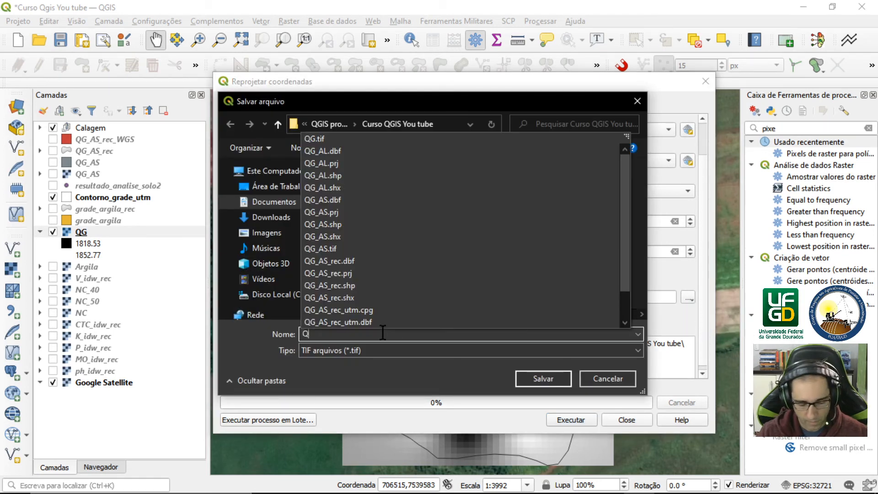
text(G_50)
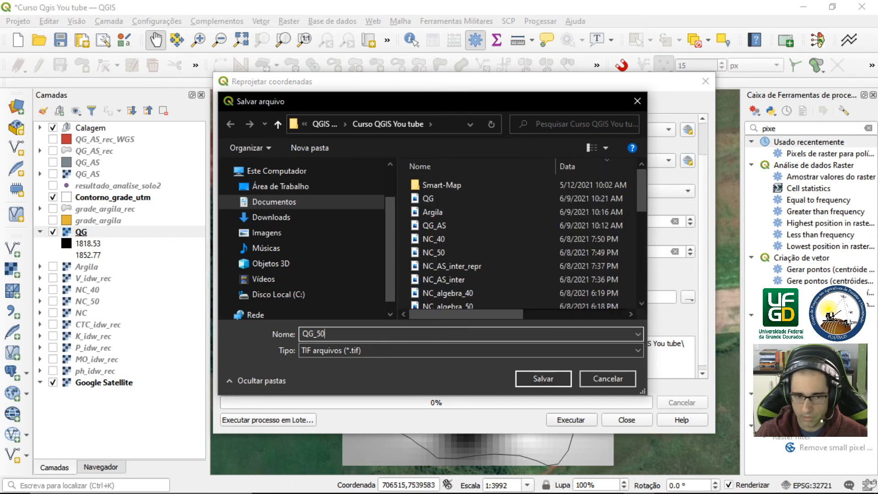
click(519, 379)
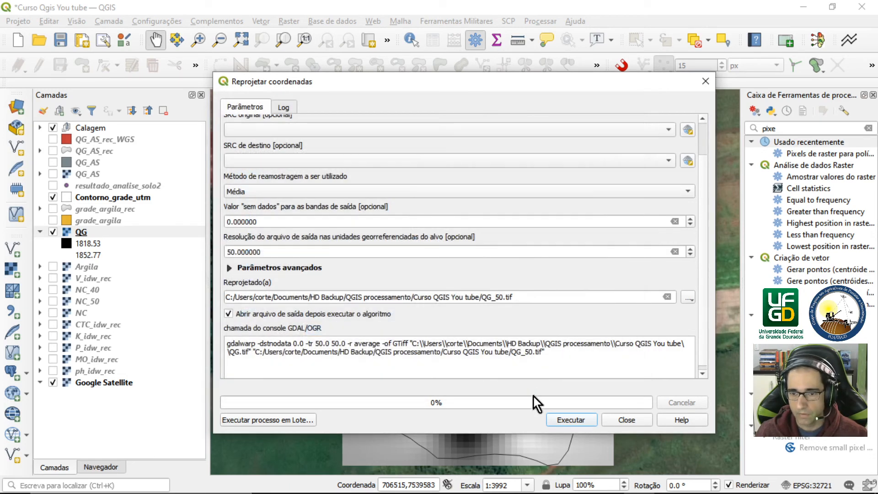
click(569, 420)
click(625, 420)
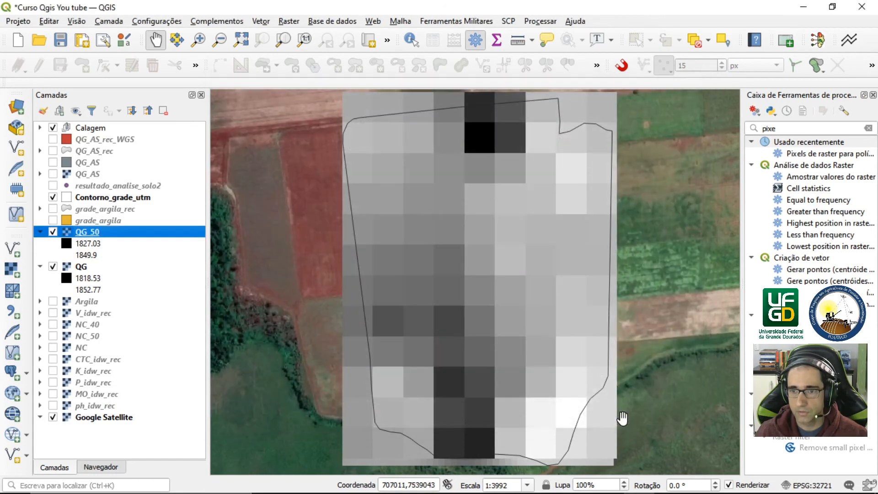
Hide and collapse the QG layer, and set the field name to QG for converting the QG_50 raster pixels to polygons.
click(53, 267)
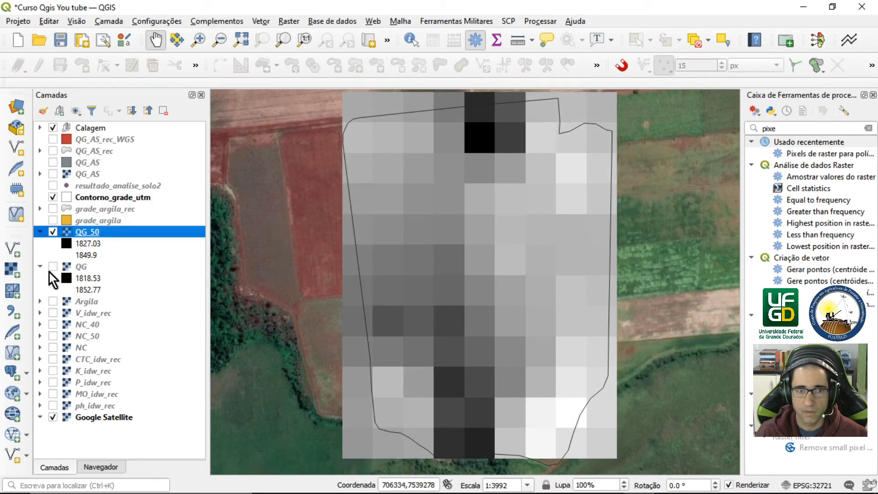
click(40, 266)
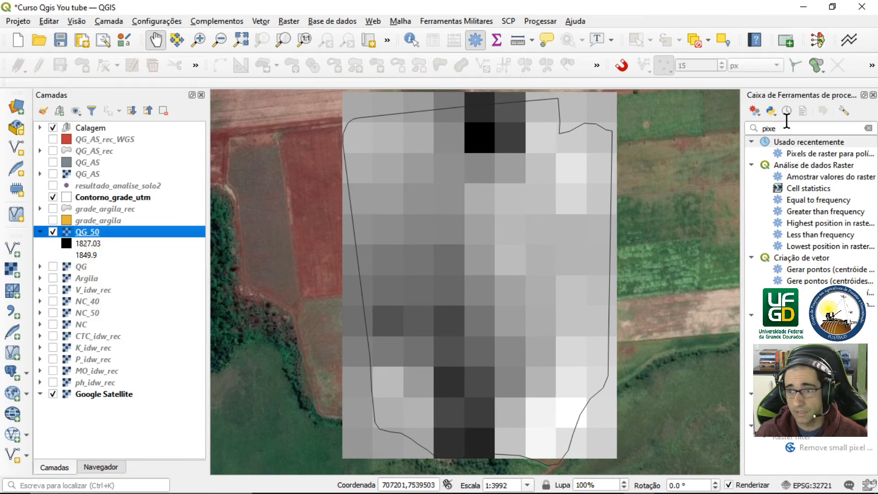
double_click(816, 153)
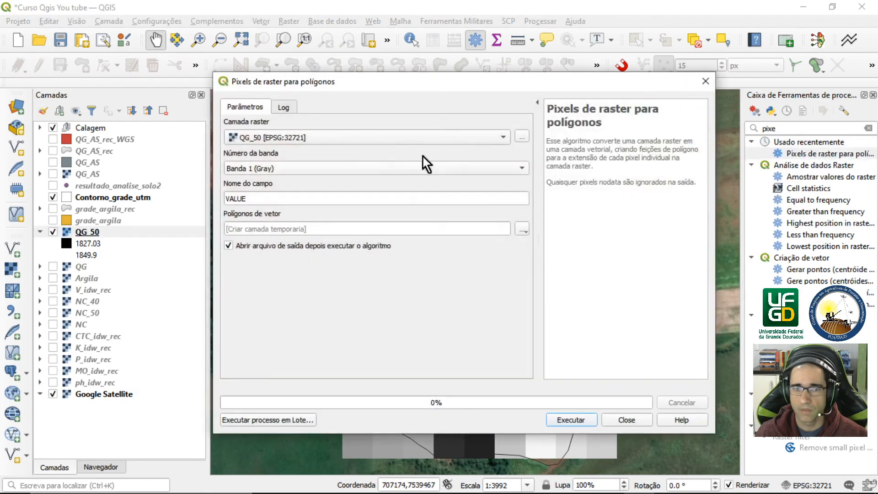
drag(251, 198, 211, 199)
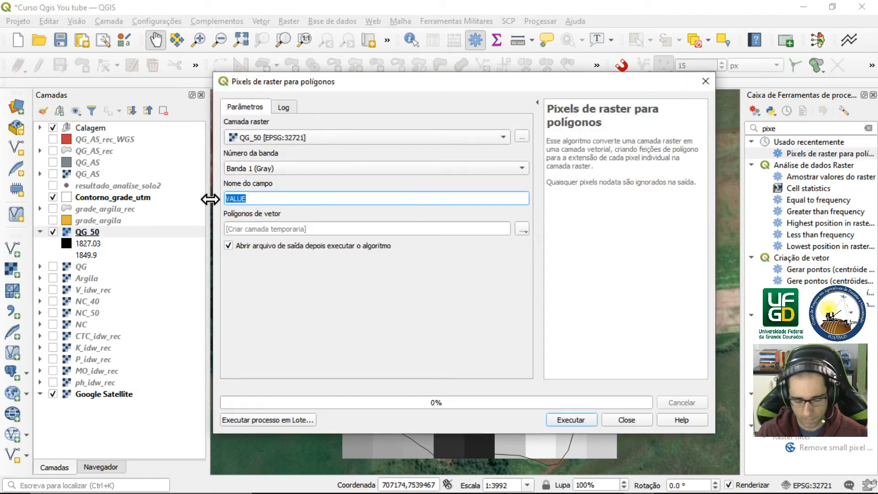
text(QG)
Set the vector polygon output to the shapefile QG_AL_50.shp and run the conversion.
click(521, 229)
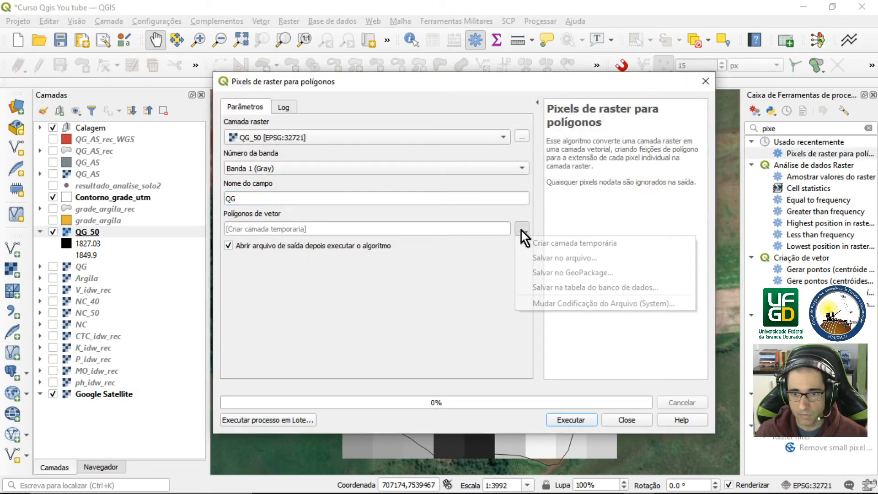
click(544, 258)
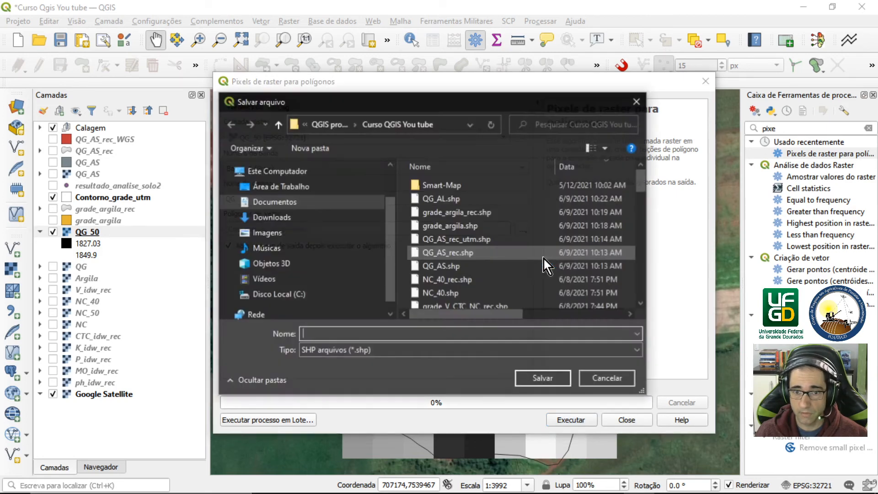
click(439, 201)
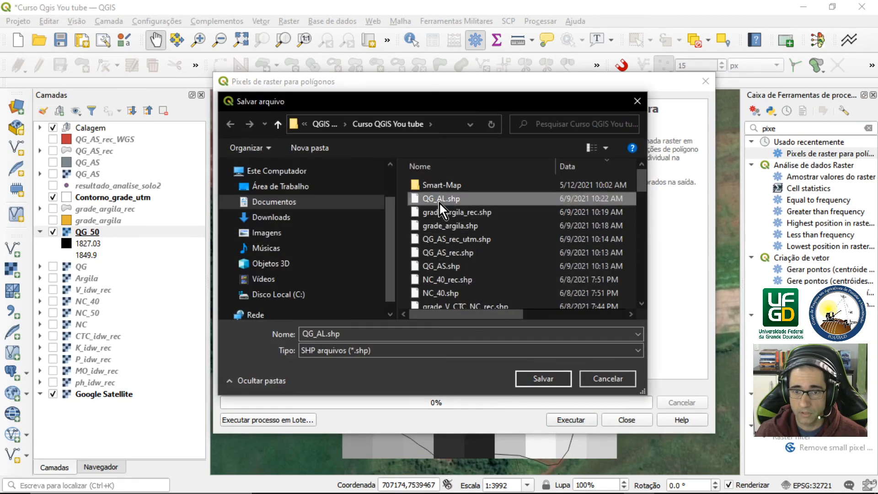
double_click(325, 334)
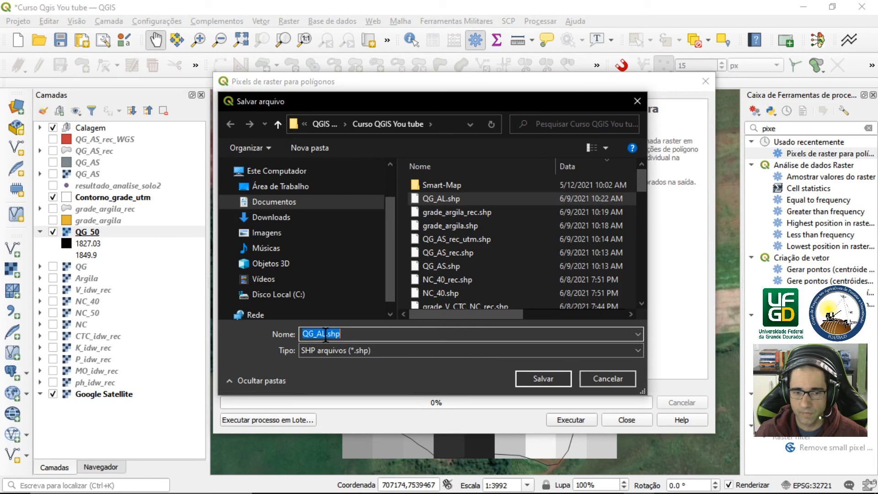
click(325, 334)
text(_50)
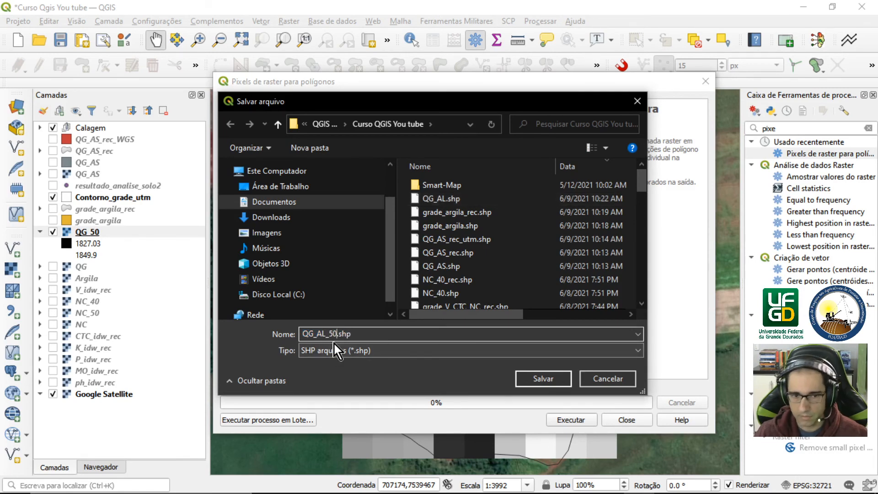
click(547, 378)
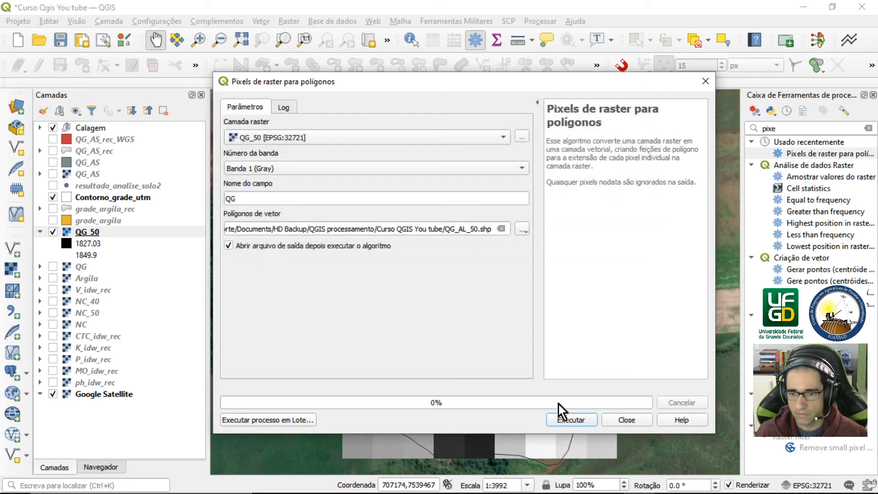
click(575, 419)
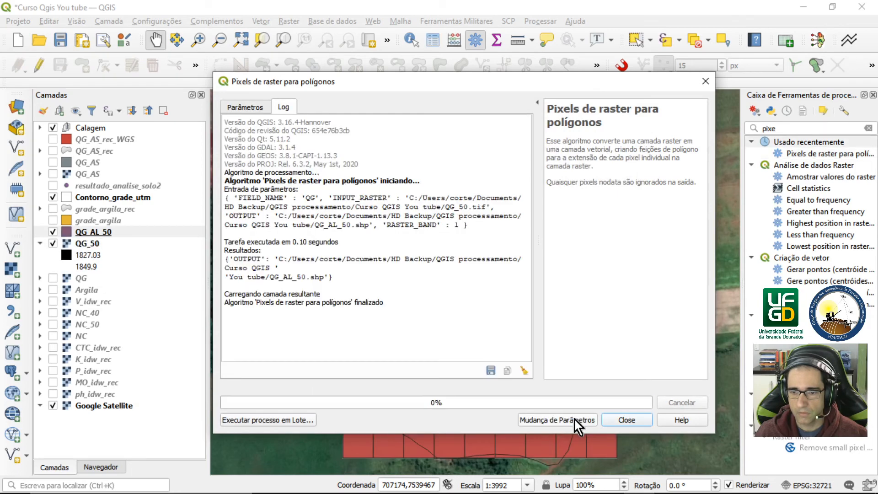
click(627, 420)
Hide and collapse the QG_50 layer, and set up Recortar on QG_AL_50 with Contorno_grade_utm as the overlay layer.
click(53, 244)
click(39, 244)
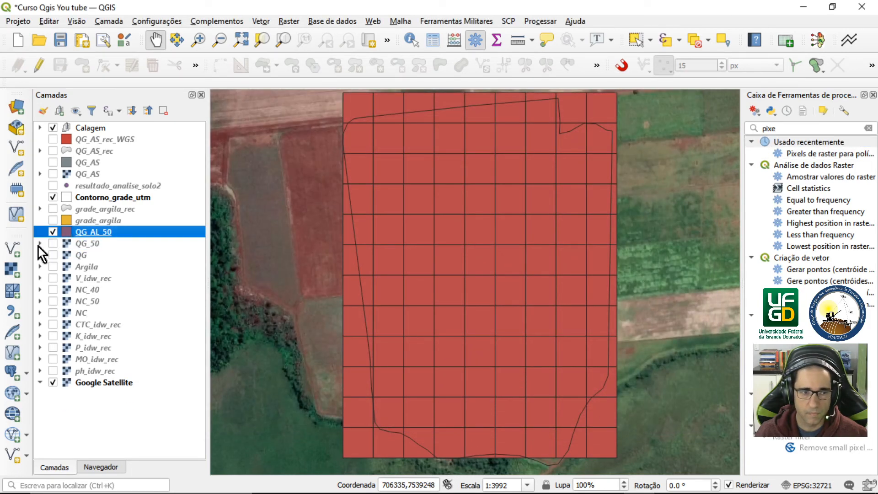
click(259, 21)
mouse_move(315, 82)
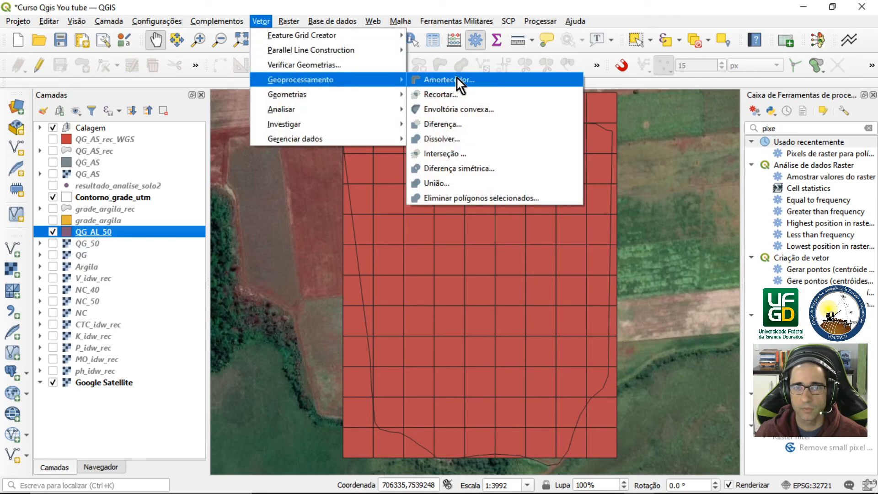
click(455, 95)
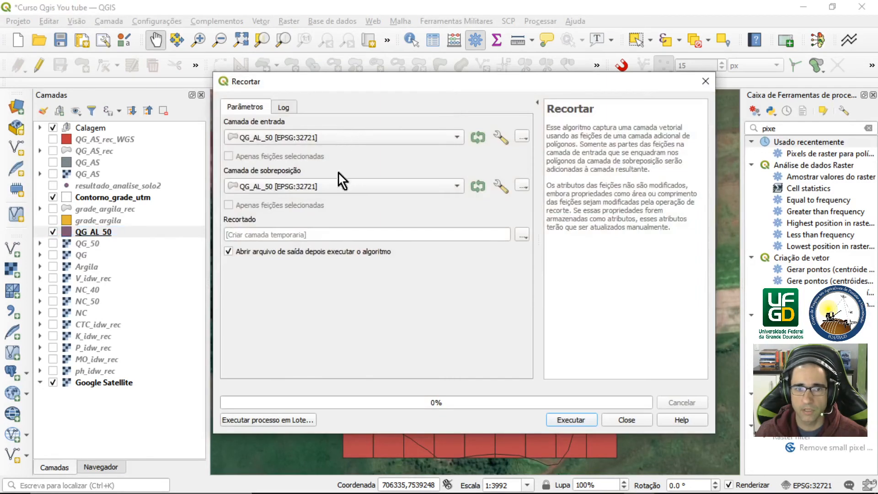
click(338, 187)
click(294, 65)
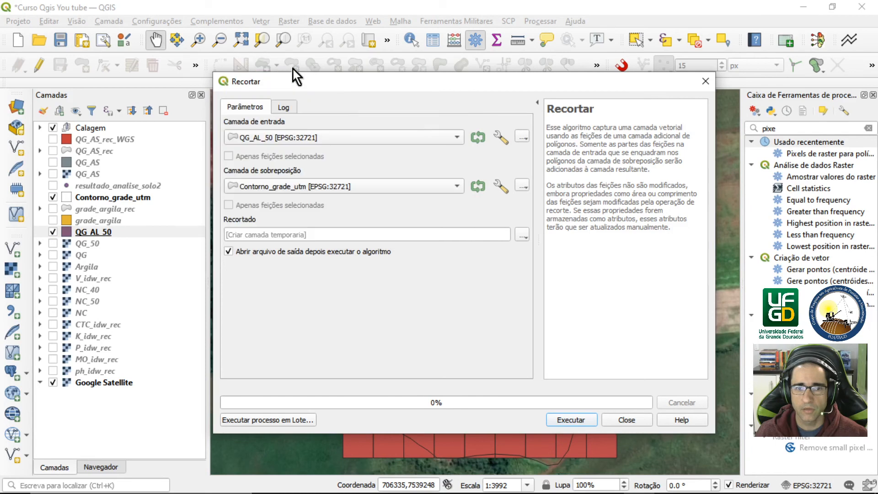
Set the clipped output to the shapefile QG_AL_50_rec.shp in the Curso QGIS You tube folder and run the clip.
click(523, 235)
click(548, 254)
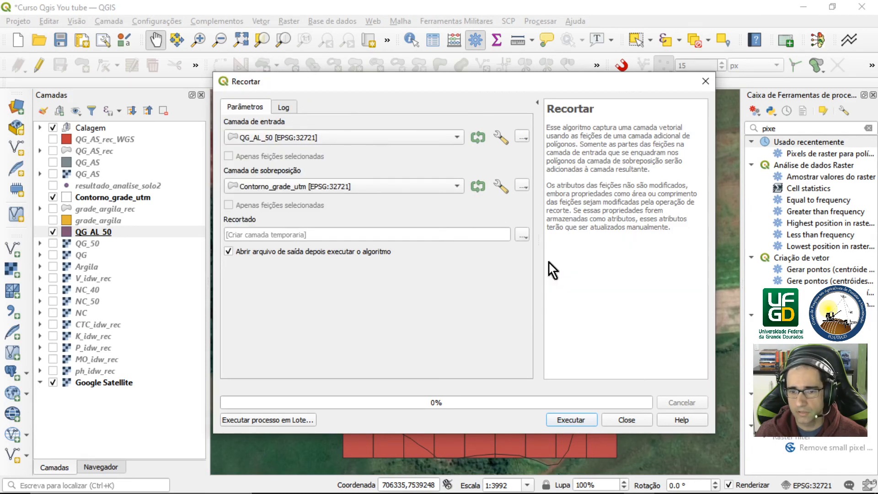
click(463, 200)
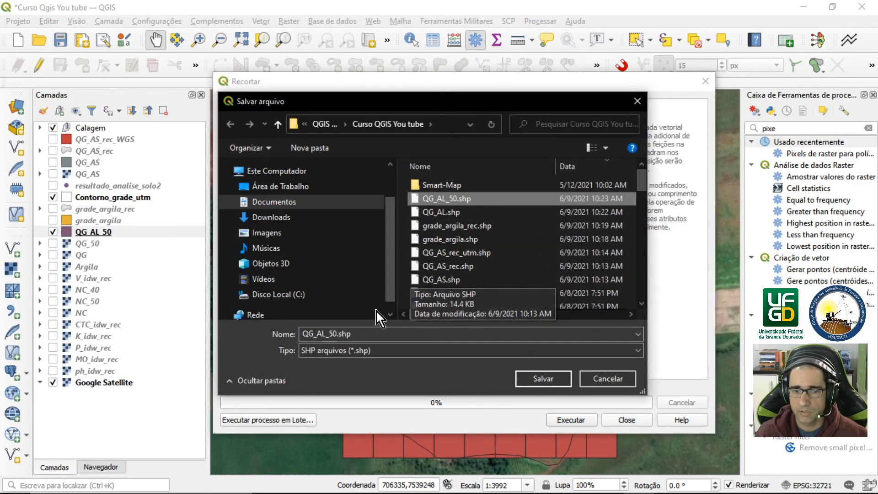
click(338, 330)
text(-re)
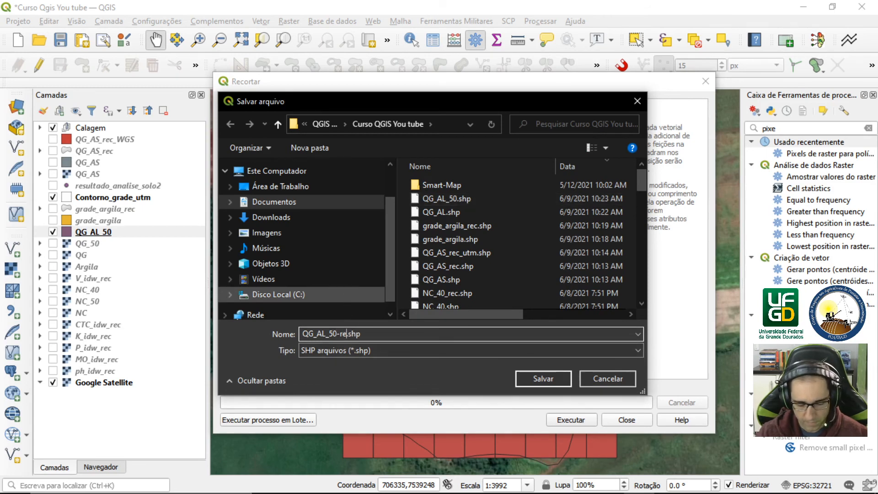
key(BackSpace)
key(BackSpace)
key(BackSpace)
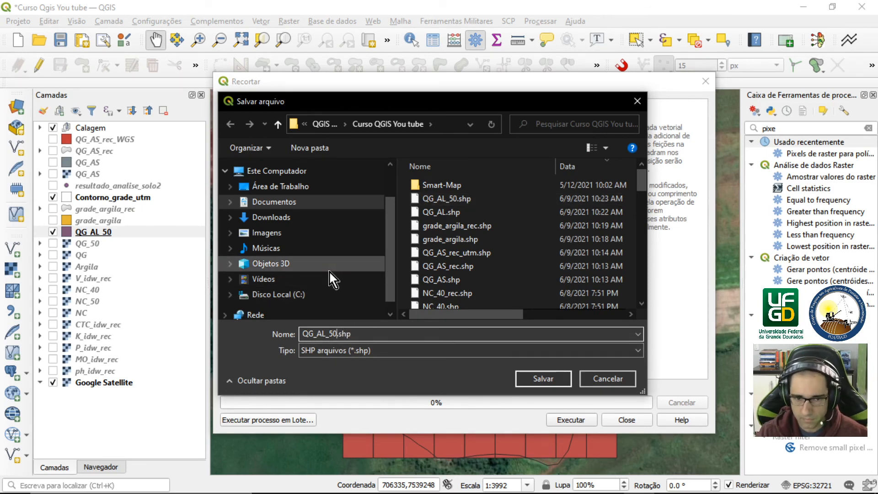
text(_rec)
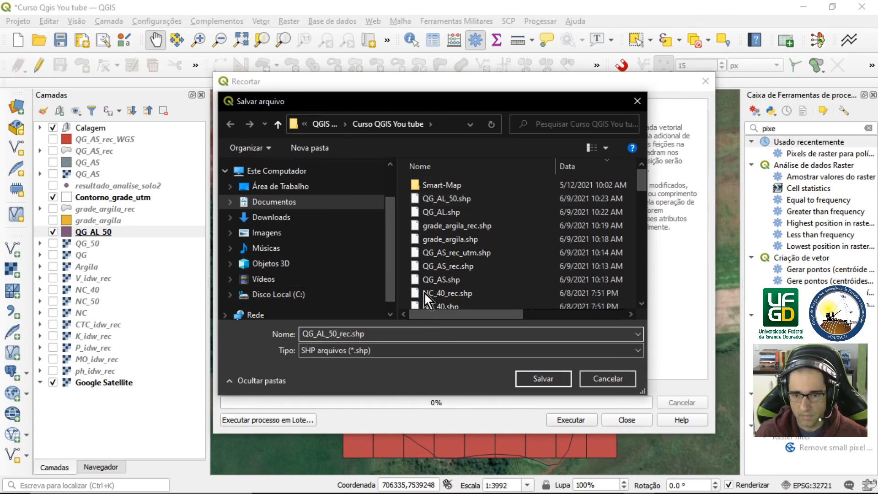
click(538, 381)
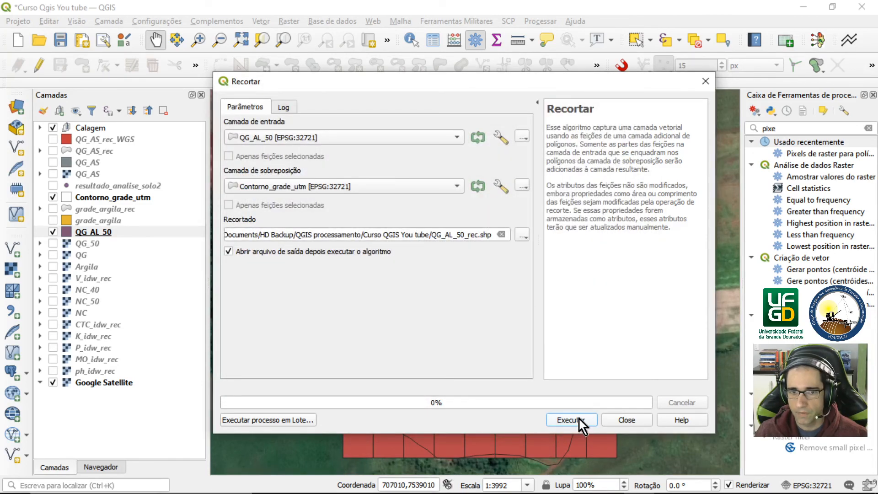
click(579, 419)
click(626, 424)
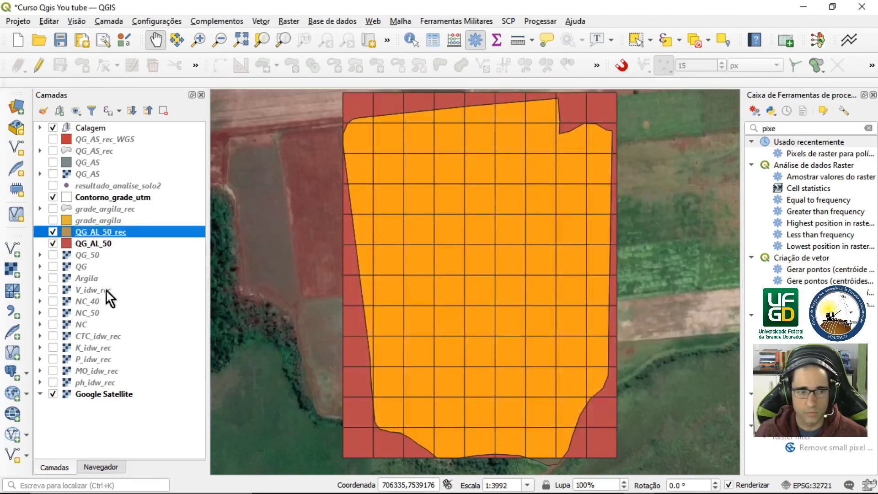
Hide the QG_AL_50 layer, and set QG_AL_50_rec to Graduado symbology with the RdYlGn colour ramp inverted.
click(53, 243)
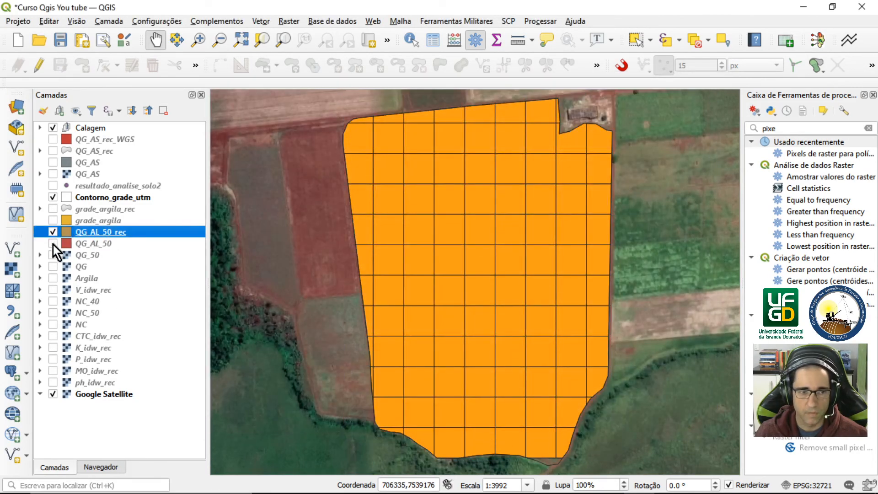
double_click(87, 232)
click(387, 69)
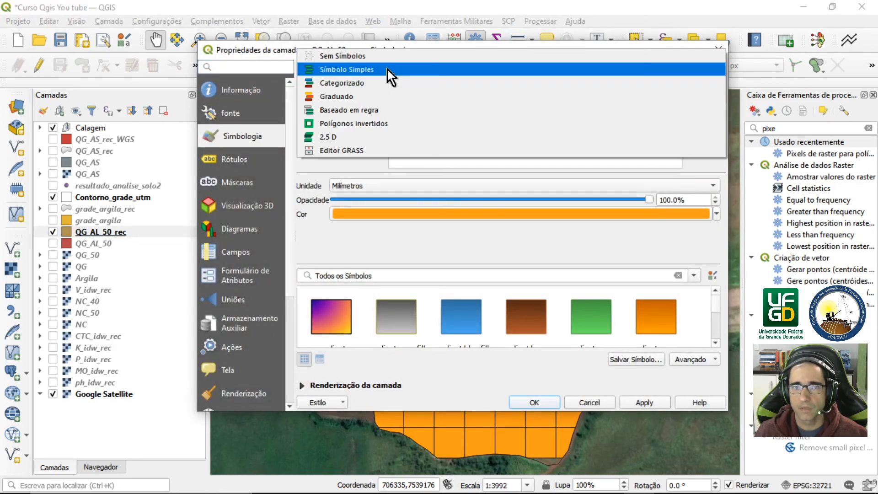
click(367, 96)
click(721, 109)
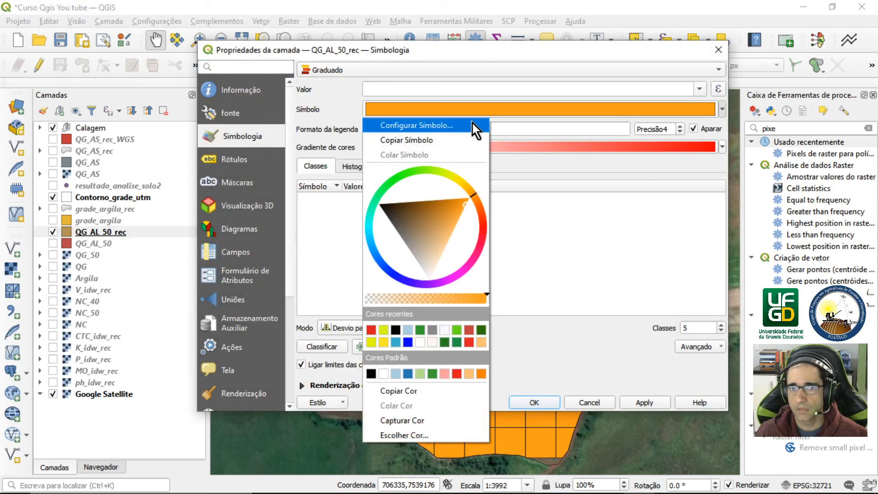
click(723, 148)
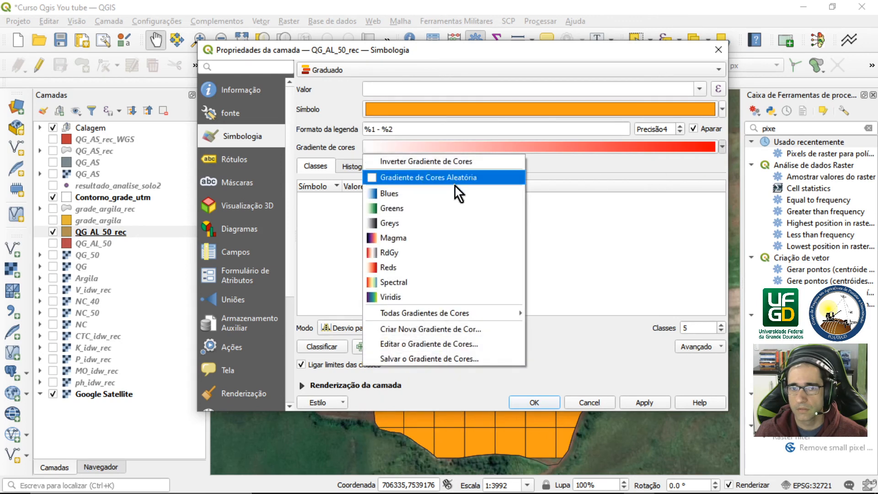
mouse_move(475, 310)
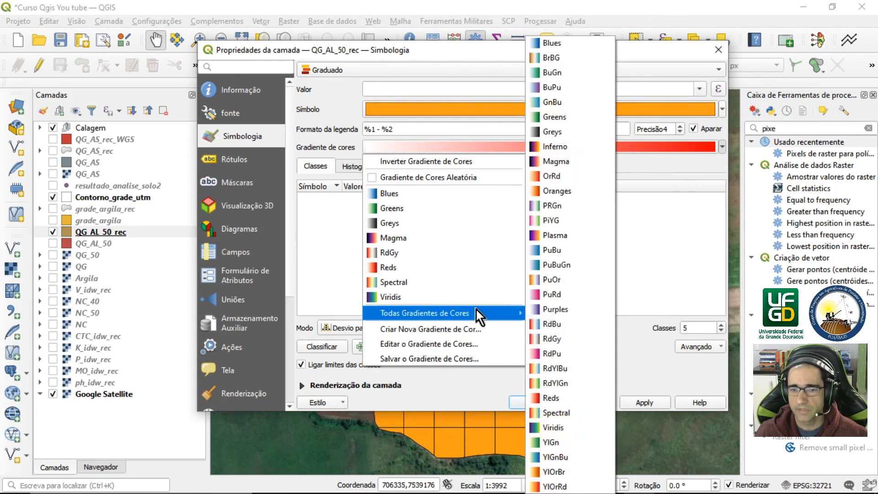
click(568, 383)
click(721, 147)
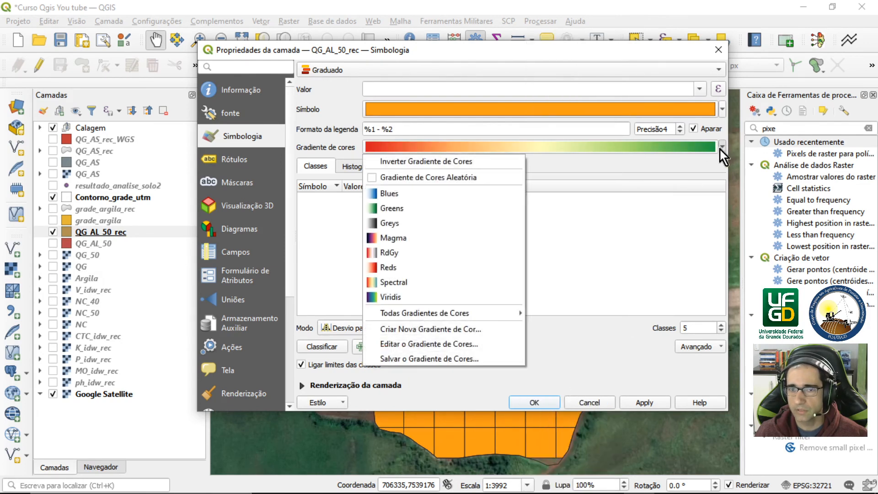
click(495, 156)
Classify QG_AL_50_rec by the QG field using the Quebras Suaves mode, and apply the symbology.
click(368, 326)
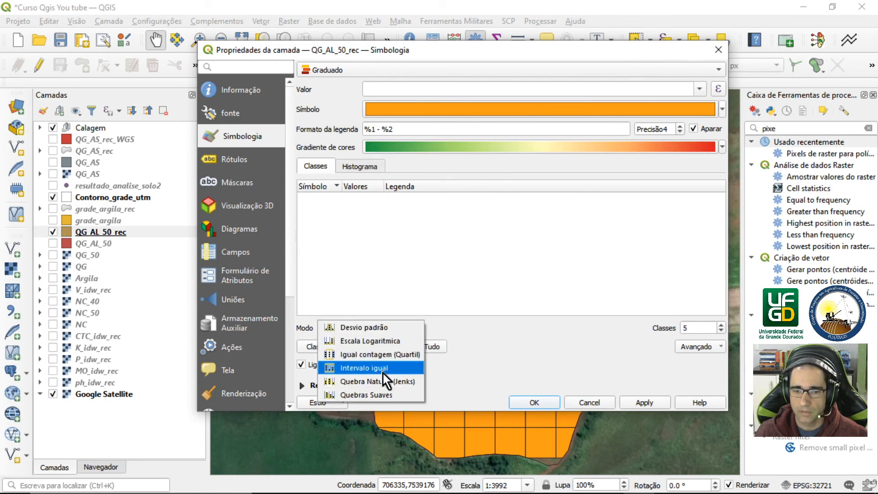
click(376, 391)
click(323, 347)
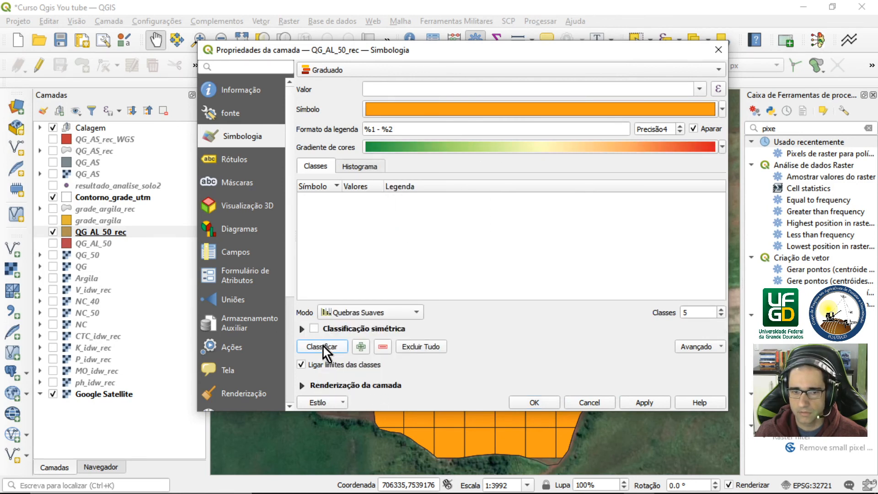
click(700, 90)
click(449, 103)
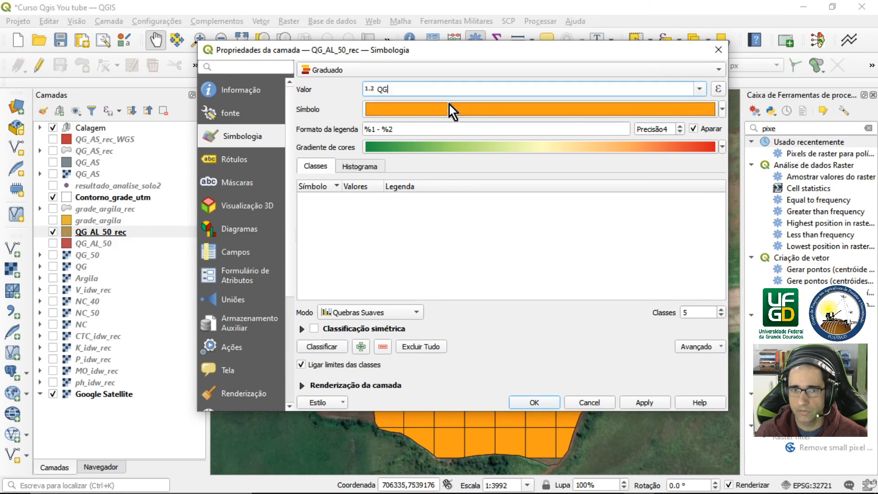
click(314, 349)
click(643, 403)
click(535, 399)
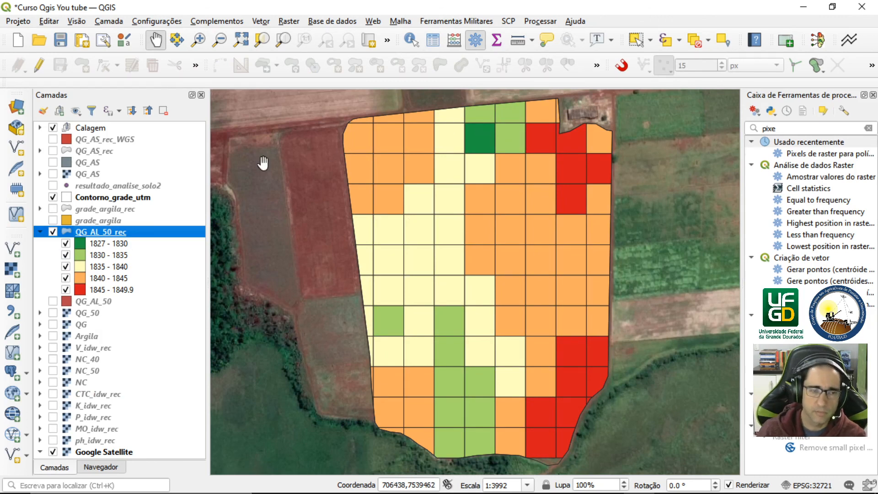
click(42, 233)
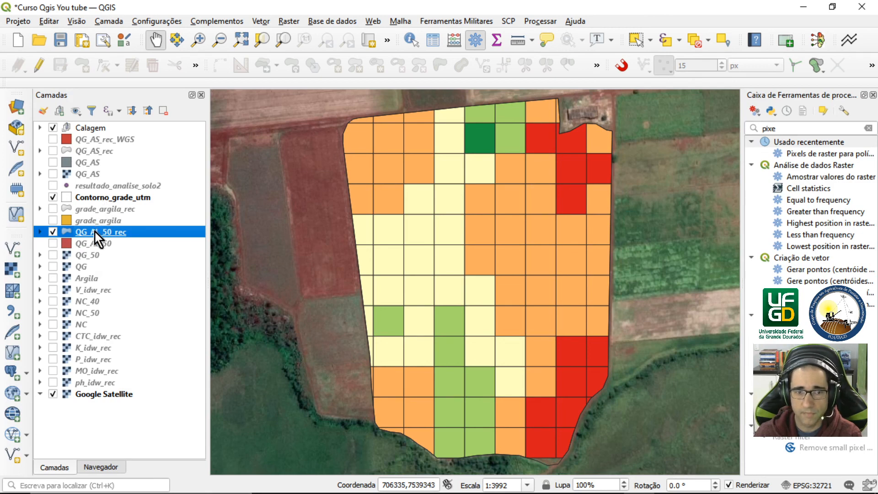
click(42, 233)
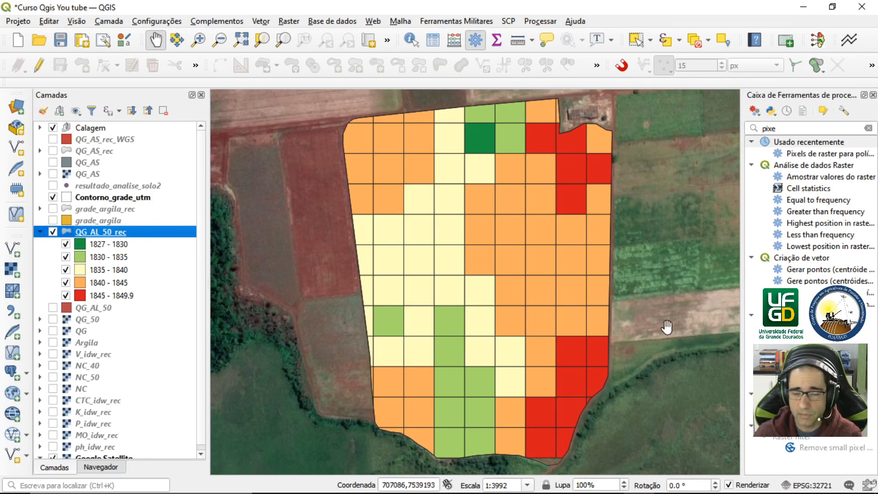
key(alt+Tab)
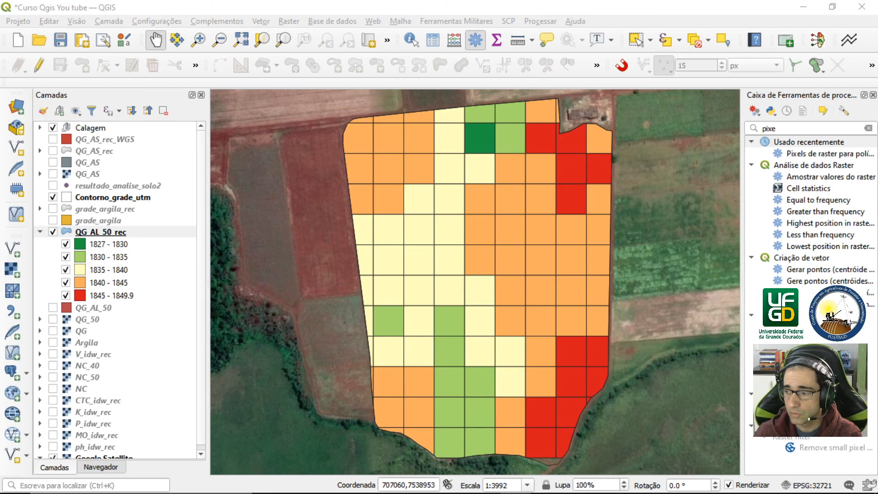